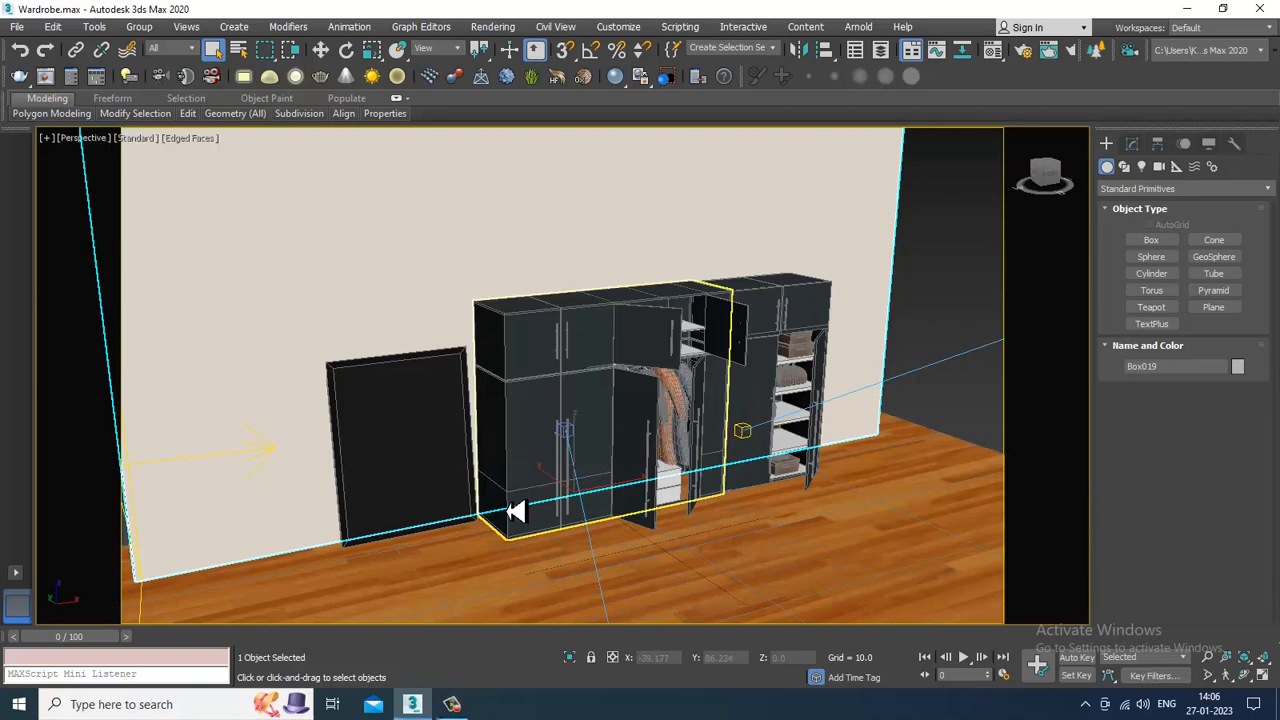
Restore the four-viewport layout and switch the wardrobe perspective view to the VRayCam001 camera.
alt+middle_drag(680, 511, 814, 417)
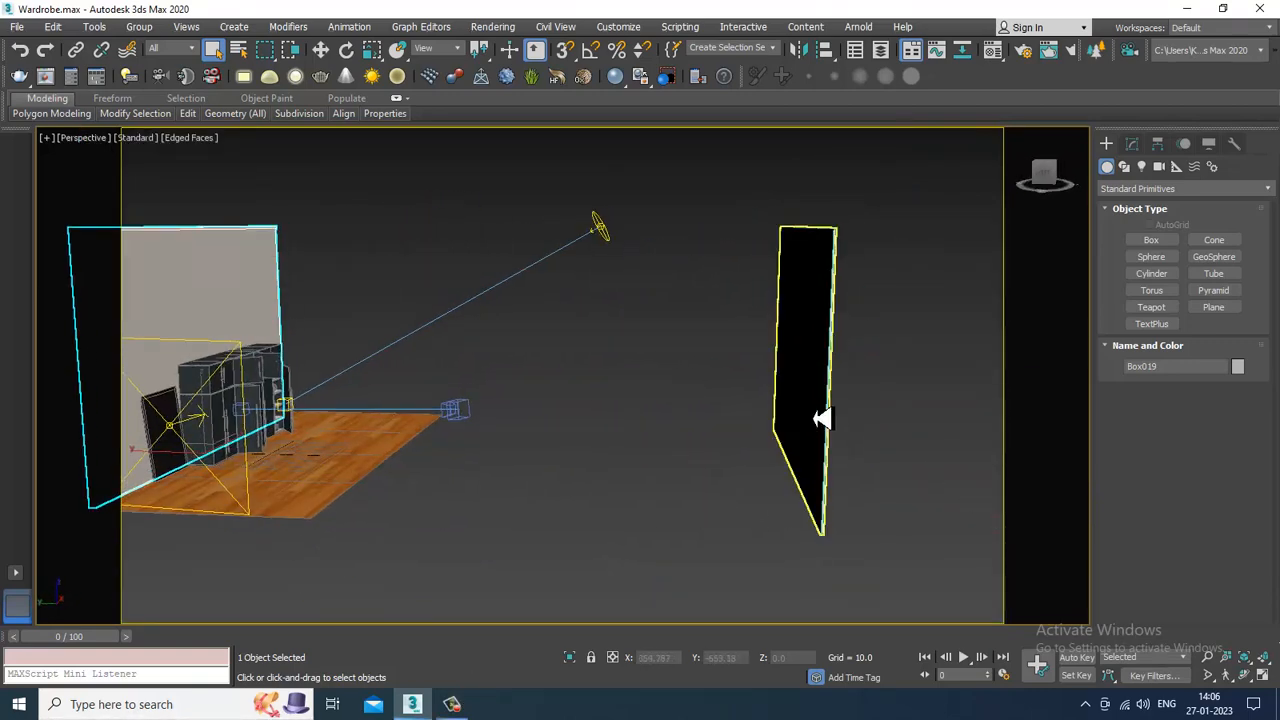
key(w)
click(818, 420)
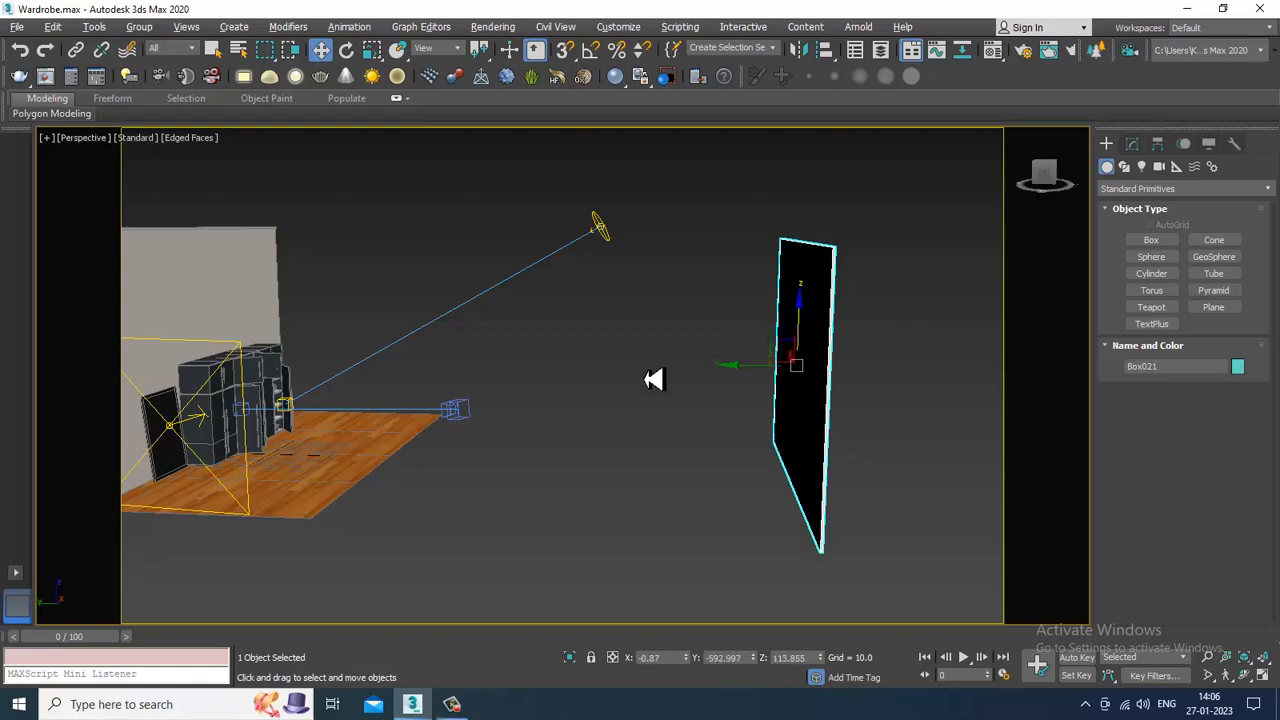
alt+middle_drag(651, 374, 795, 423)
scroll(728, 406, up, 5)
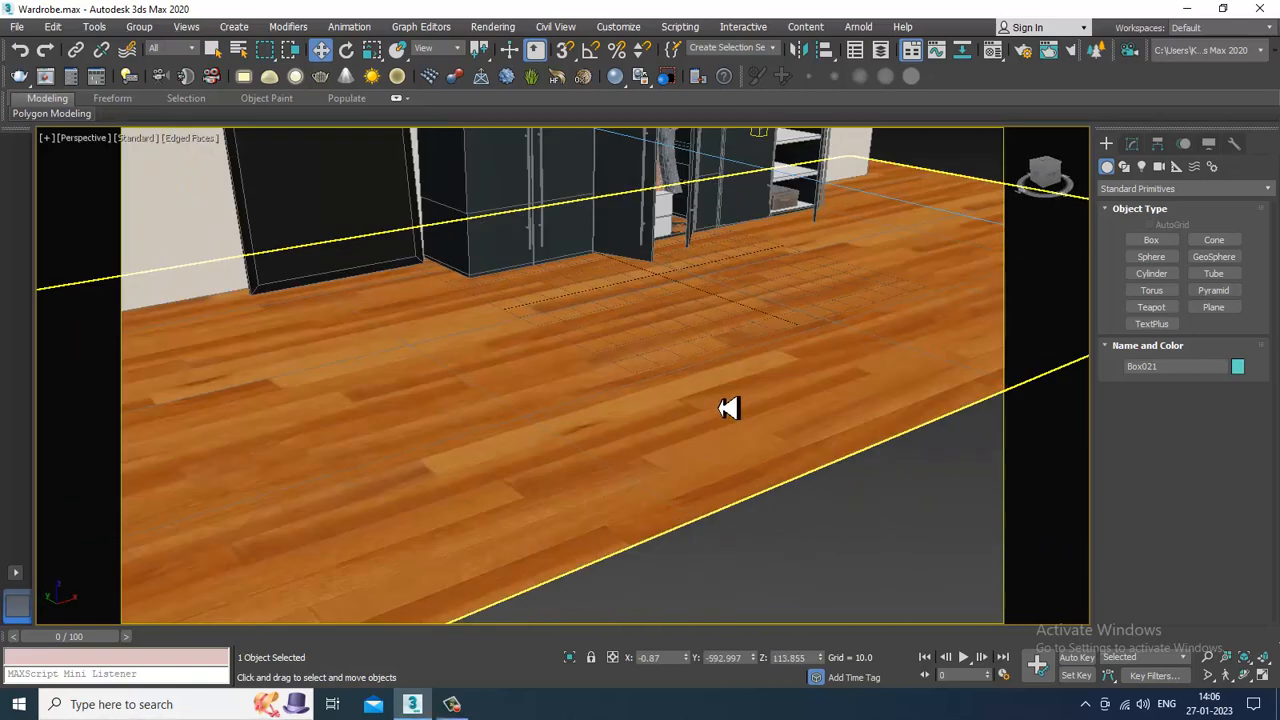
scroll(806, 600, down, 2)
key(alt+w)
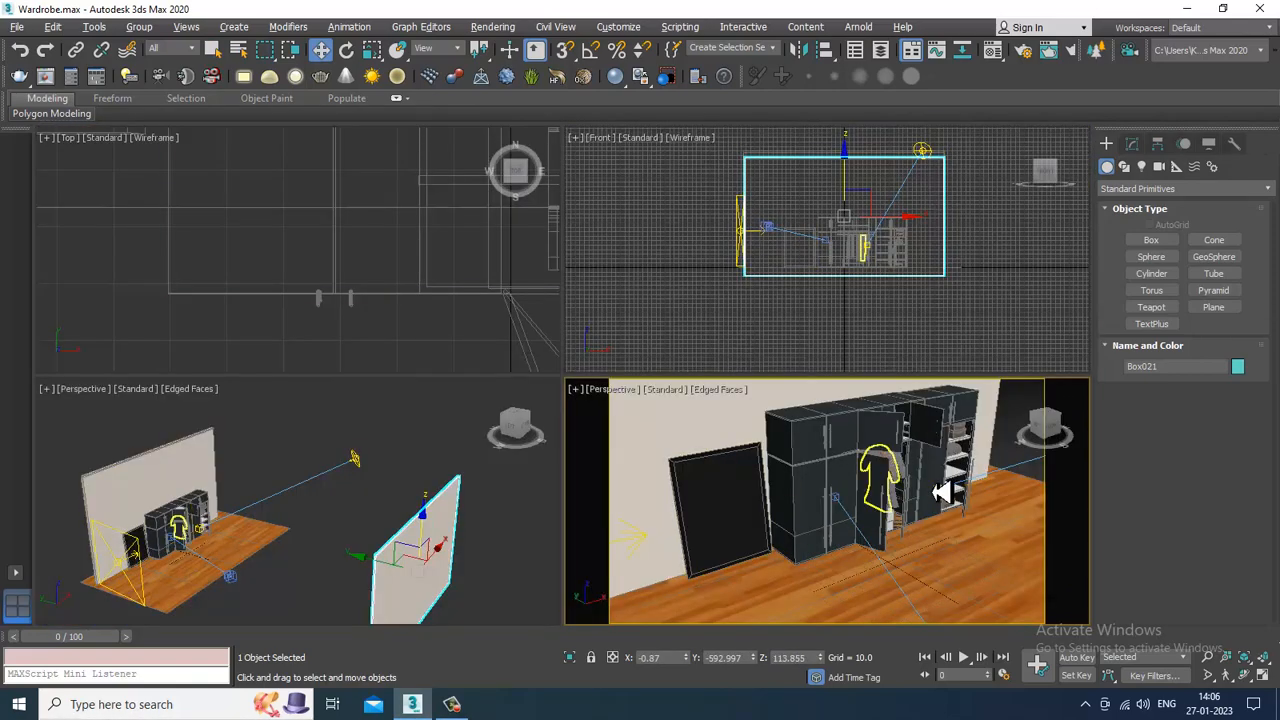
click(1012, 443)
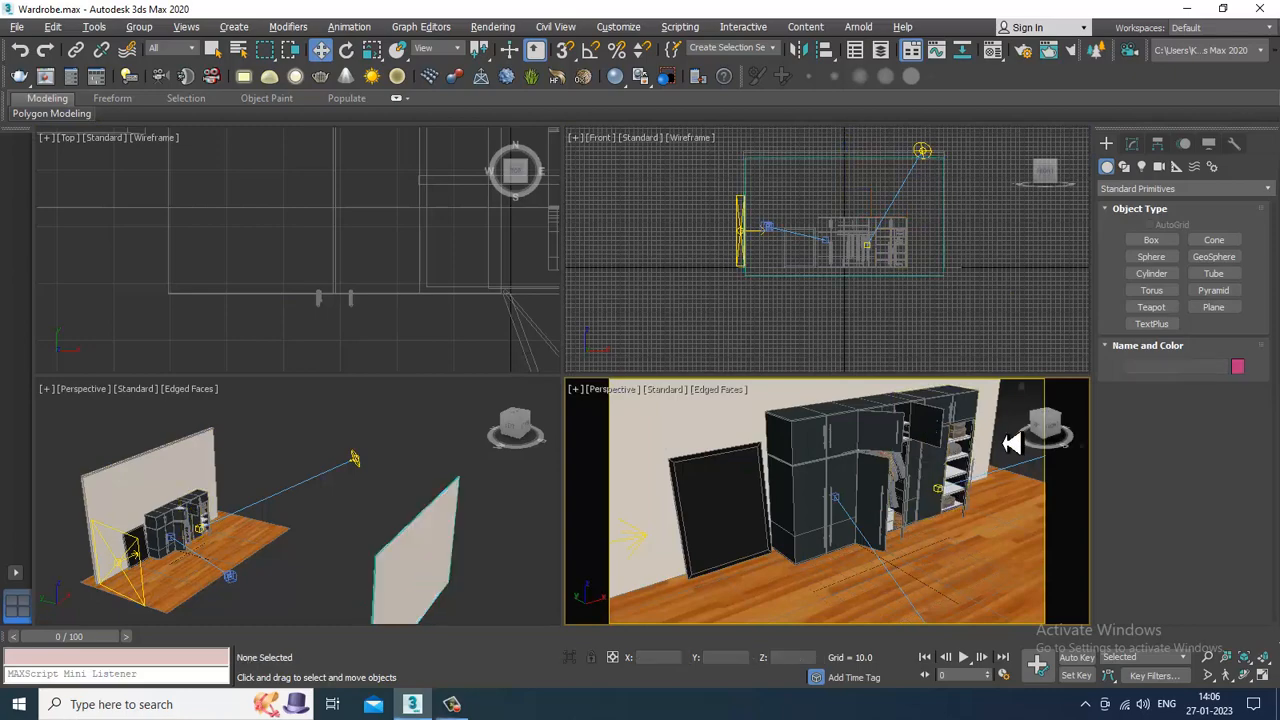
key(c)
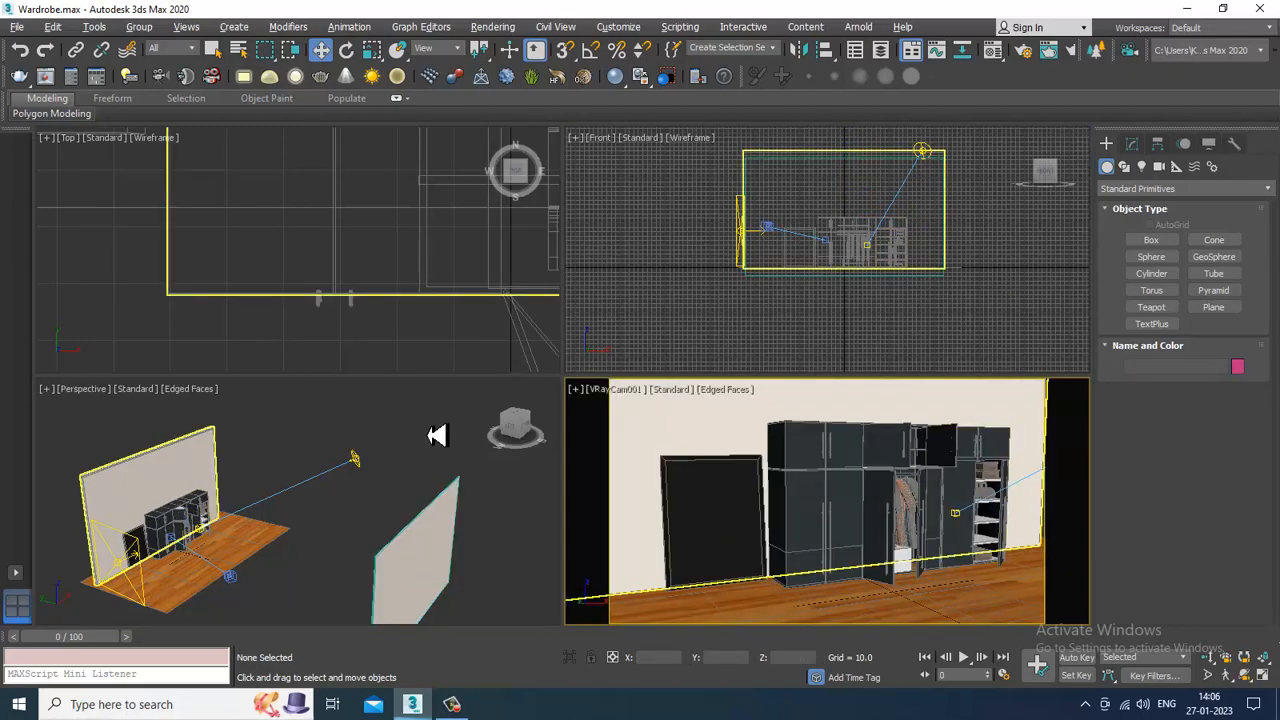
Move VRaySun001 along the X axis to about 179.7, and open the parameters of the sun and of plane light VRayLight001.
key(alt+w)
scroll(540, 380, up, 2)
click(601, 300)
scroll(605, 302, up, 2)
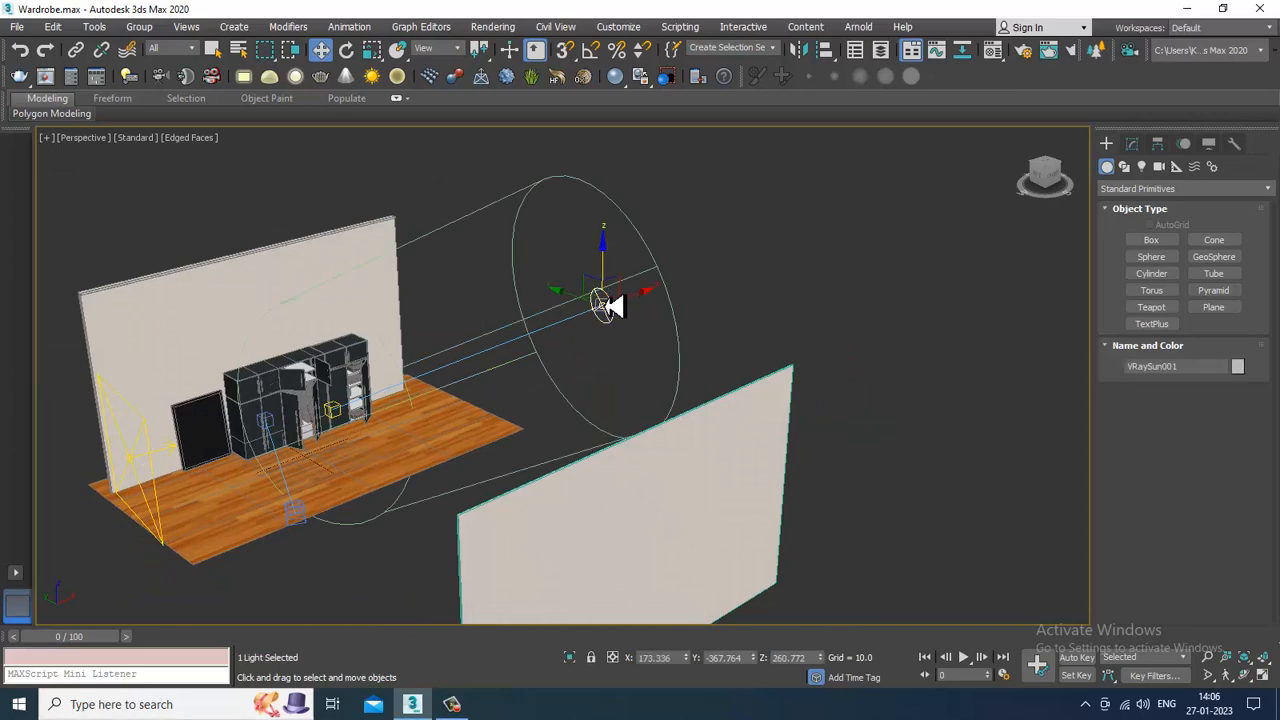
scroll(791, 414, down, 4)
scroll(740, 412, up, 6)
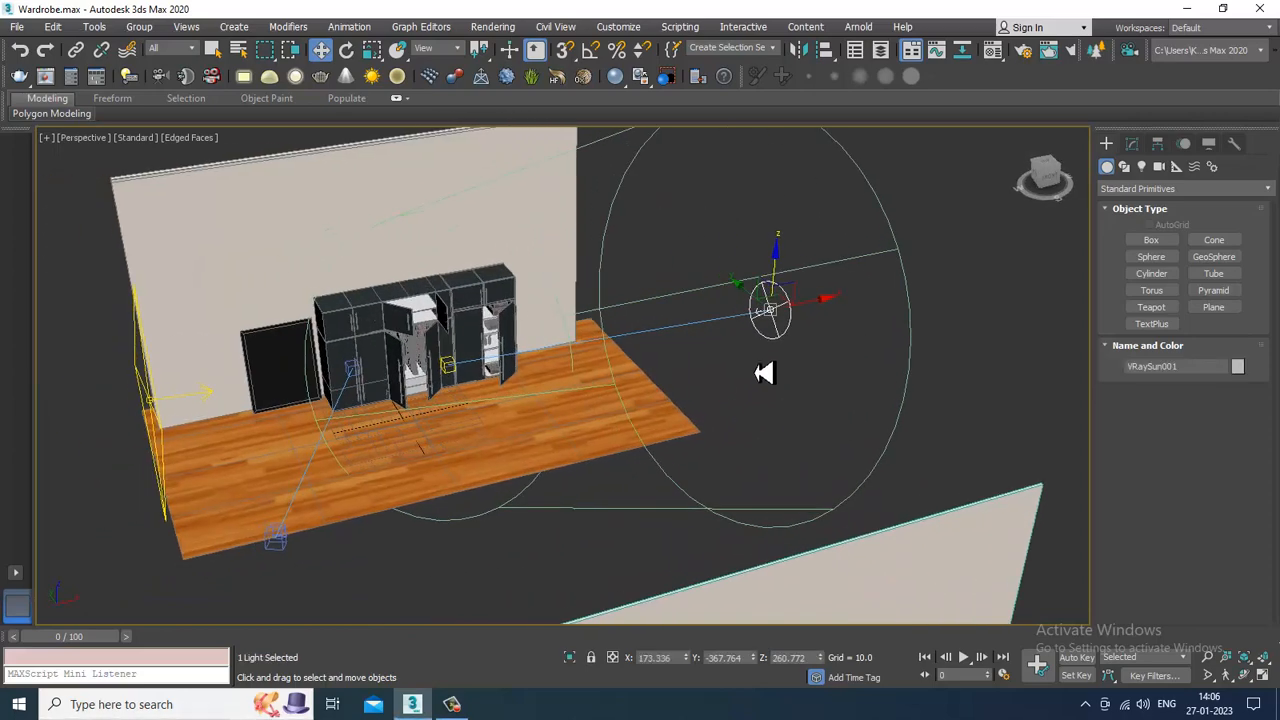
drag(822, 300, 825, 327)
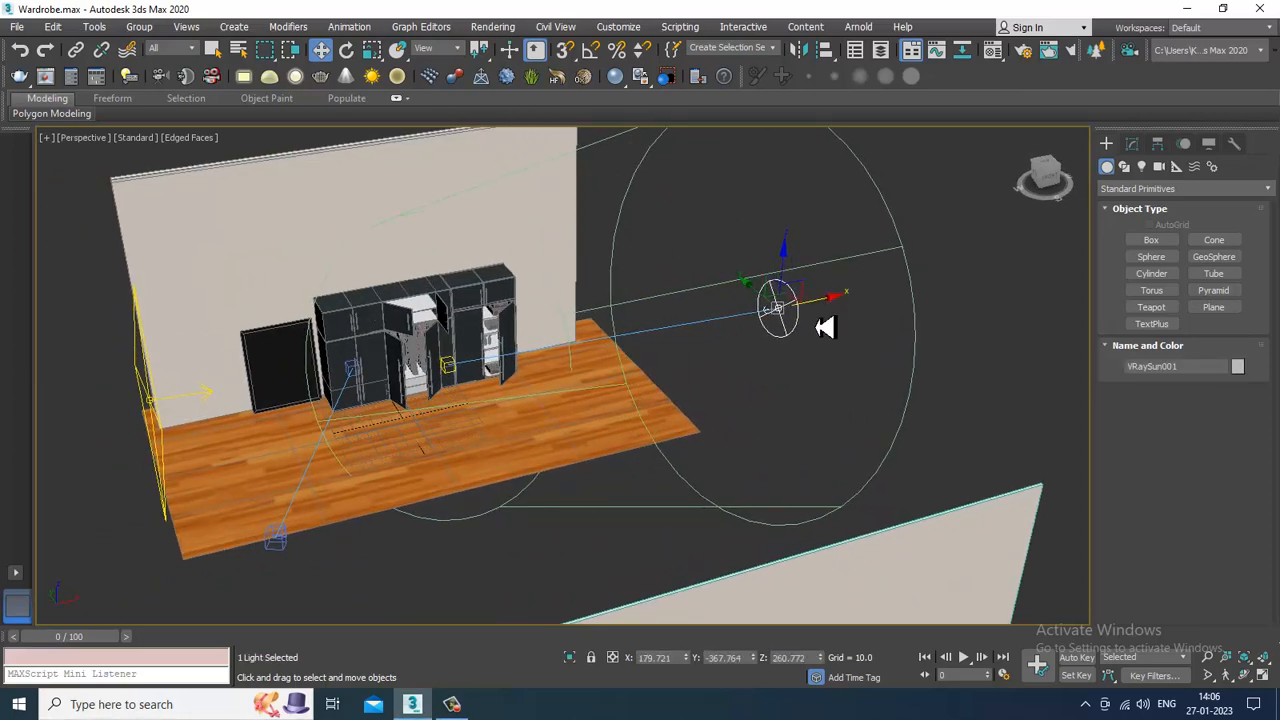
click(1133, 144)
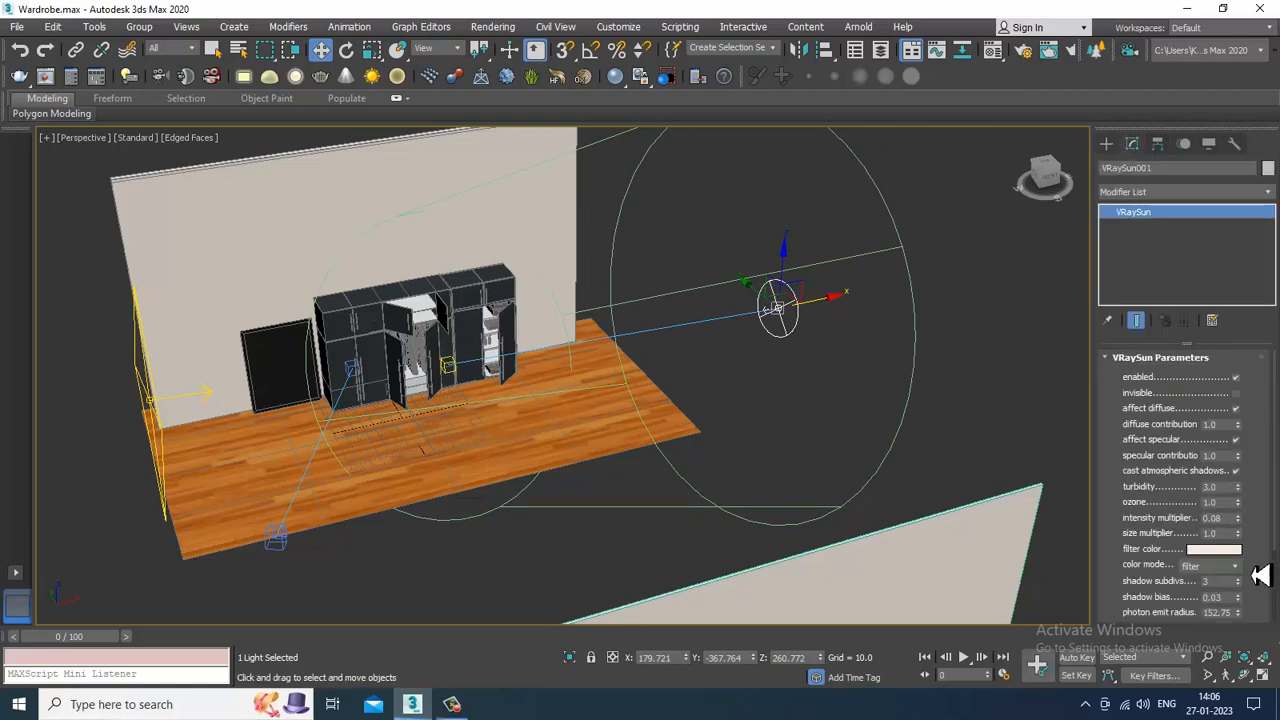
click(160, 413)
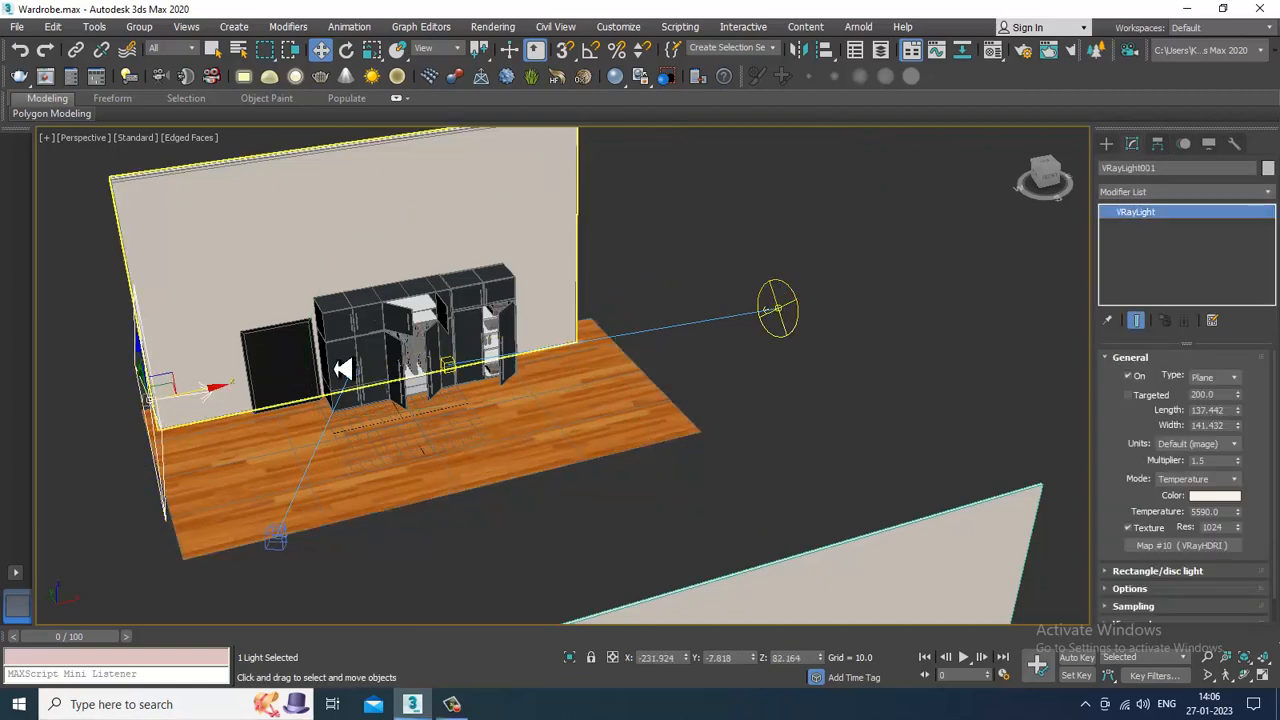
Start V-Ray IPR rendering in the VRayCam001 viewport.
key(alt+w)
click(673, 391)
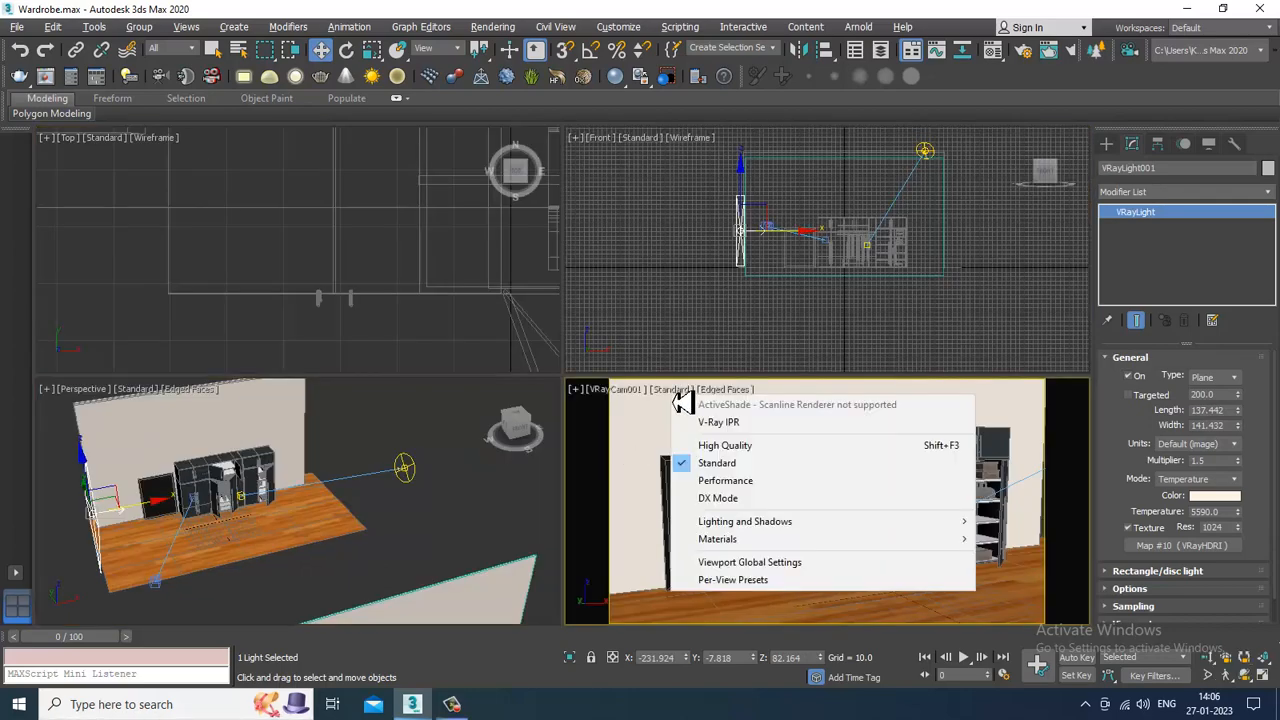
click(698, 424)
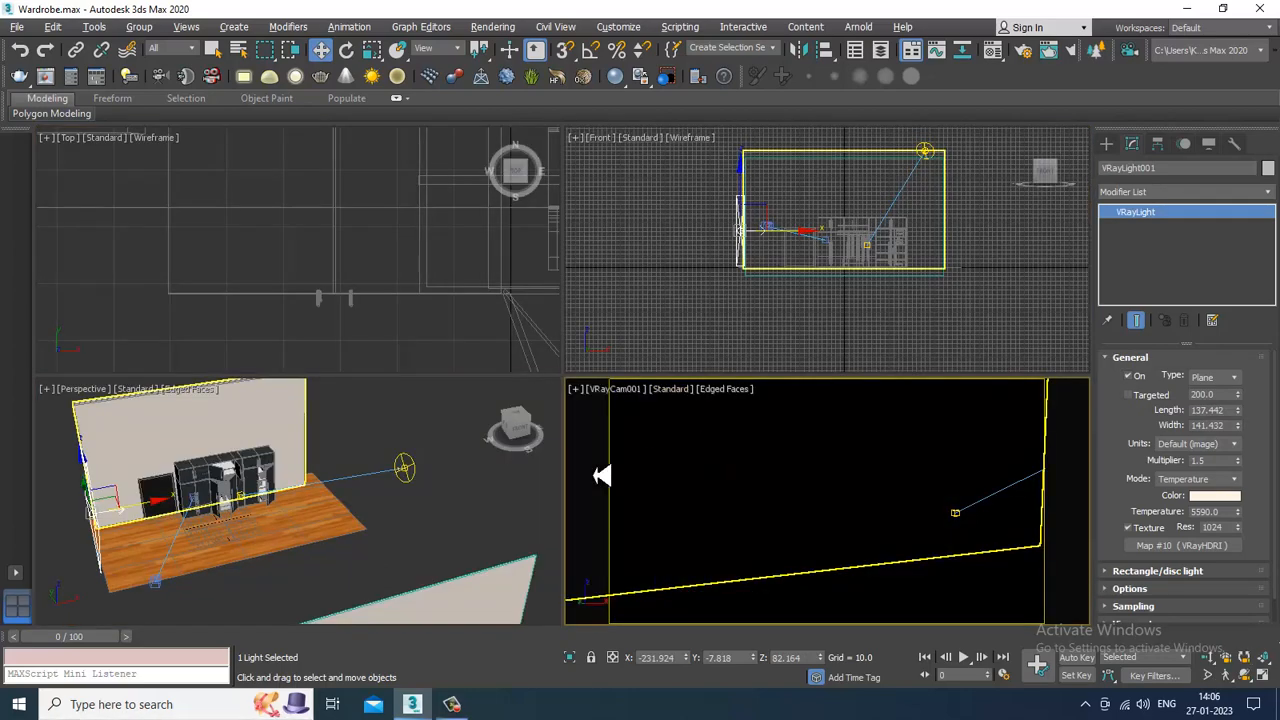
click(680, 400)
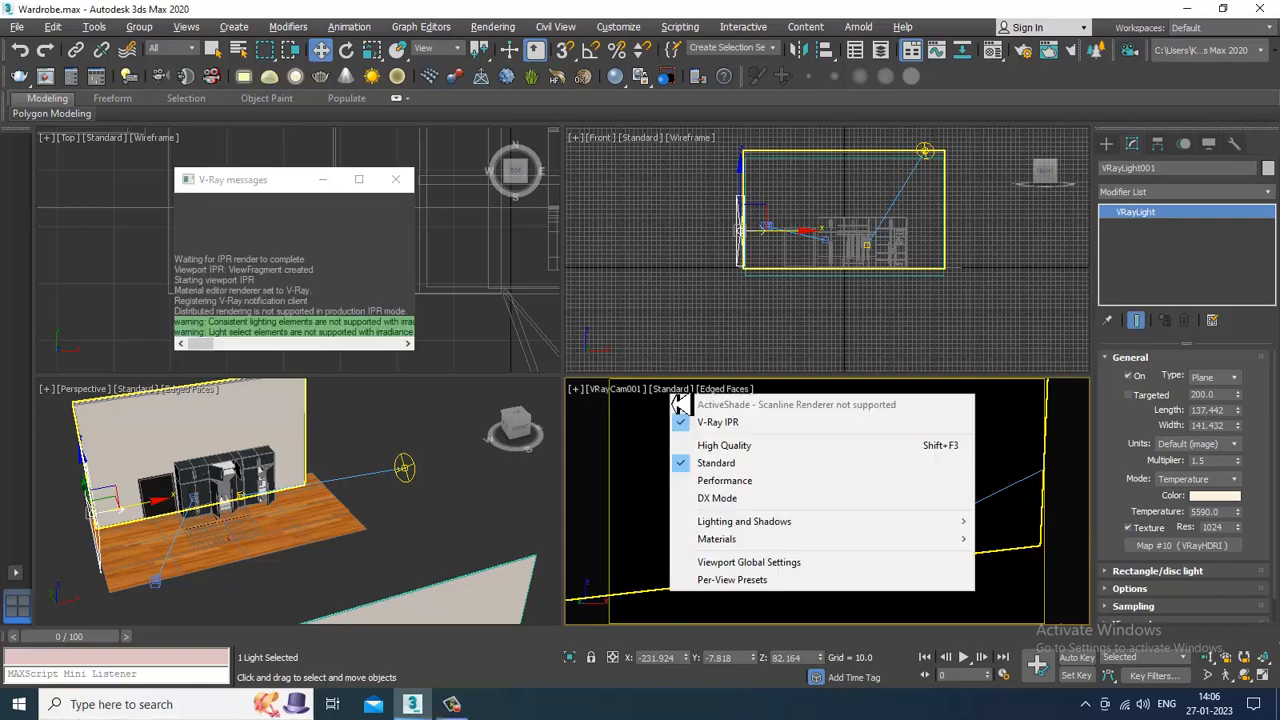
click(643, 472)
click(643, 470)
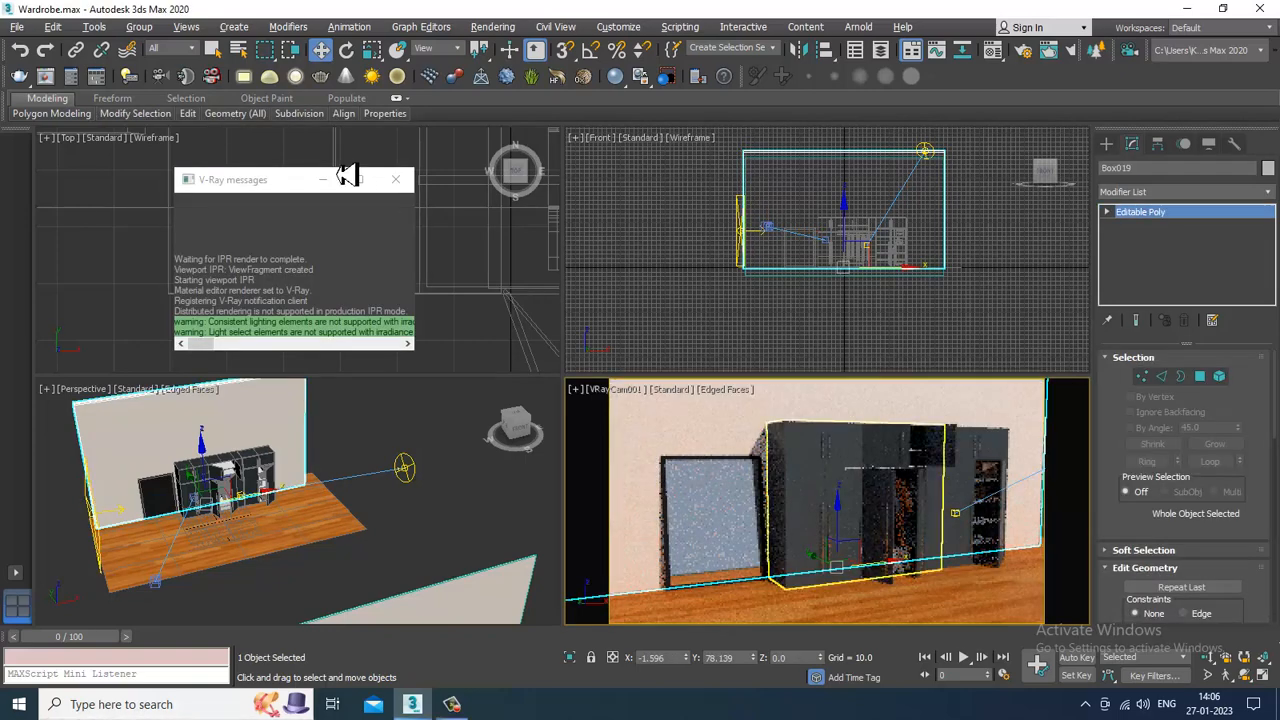
Mirror plane light VRayLight001 on the X axis as a copy, and move the copy beyond the wardrobe's far end to X about 243.6.
click(97, 535)
alt+middle_drag(149, 537, 335, 549)
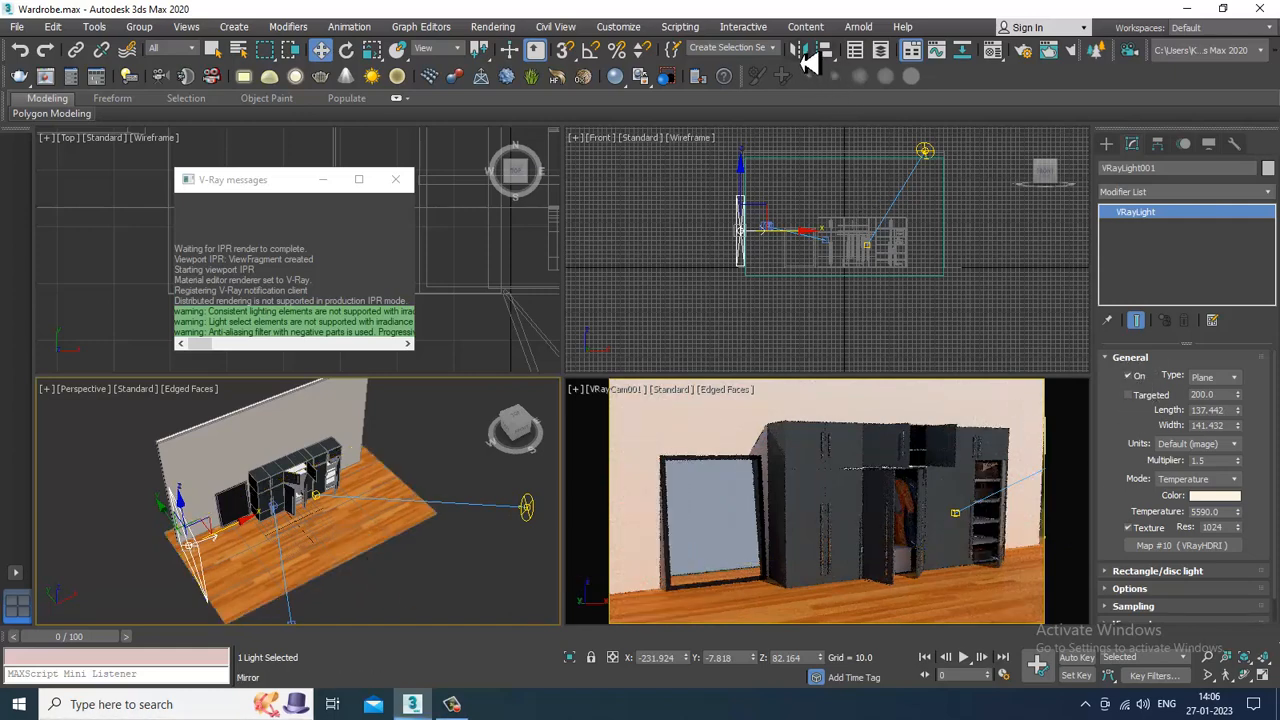
click(799, 52)
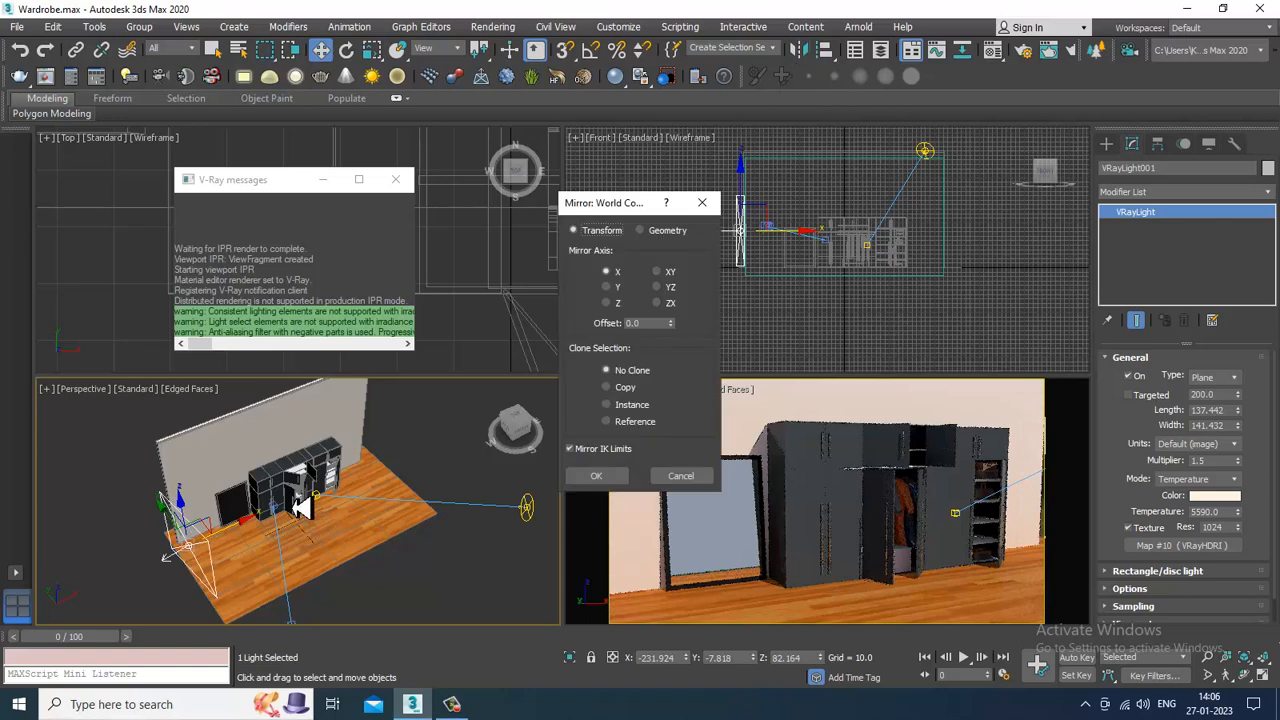
click(626, 388)
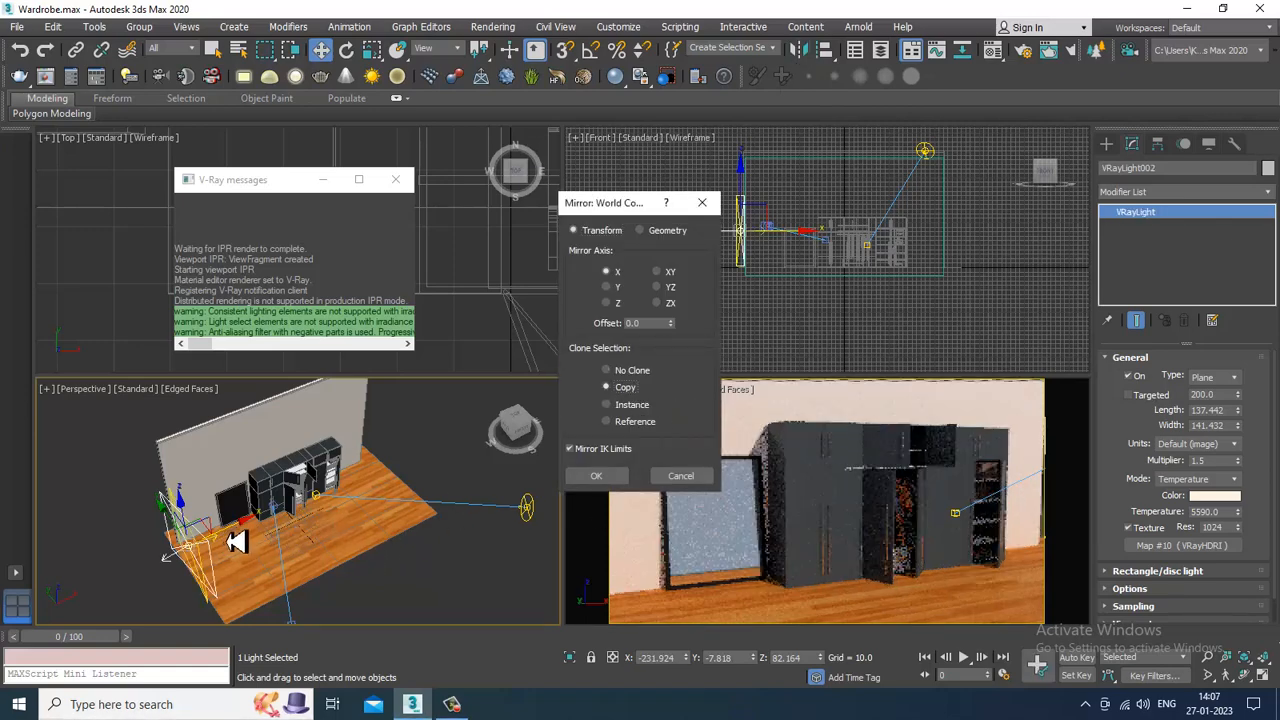
click(596, 476)
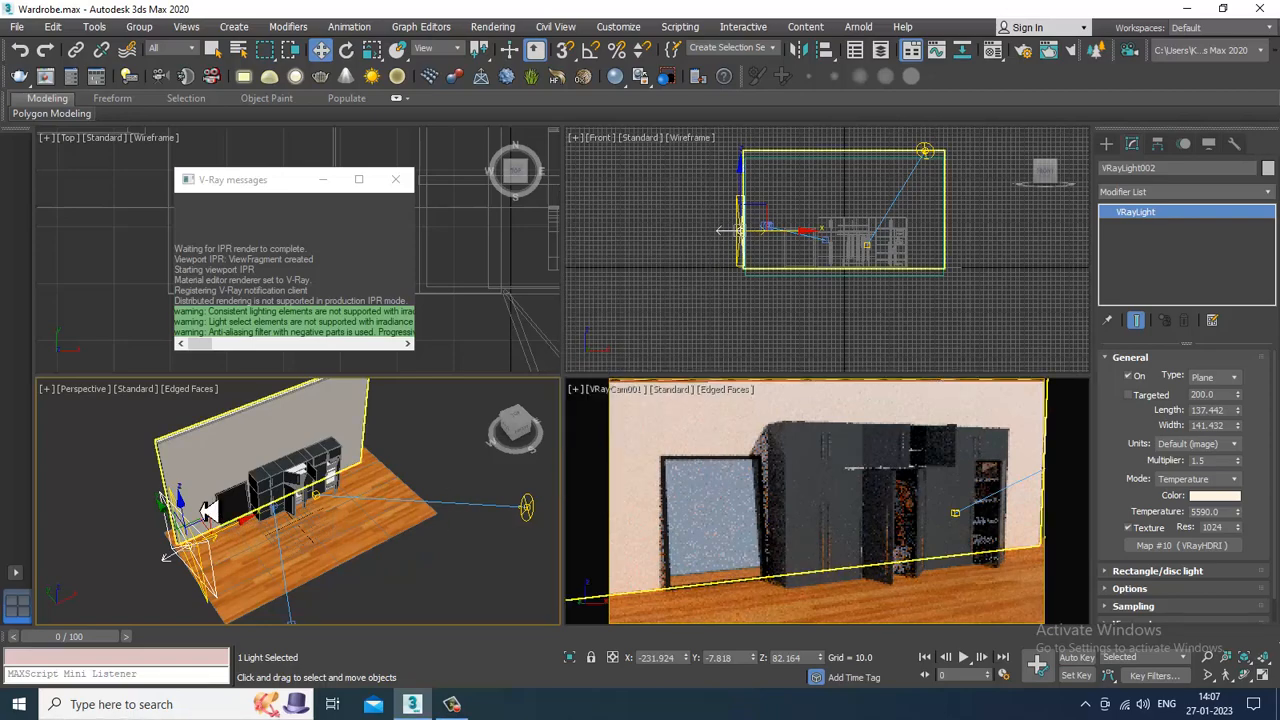
drag(237, 540, 447, 460)
Set the copied plane light's multiplier to 0.5 and its color temperature to about 7043.
click(1215, 461)
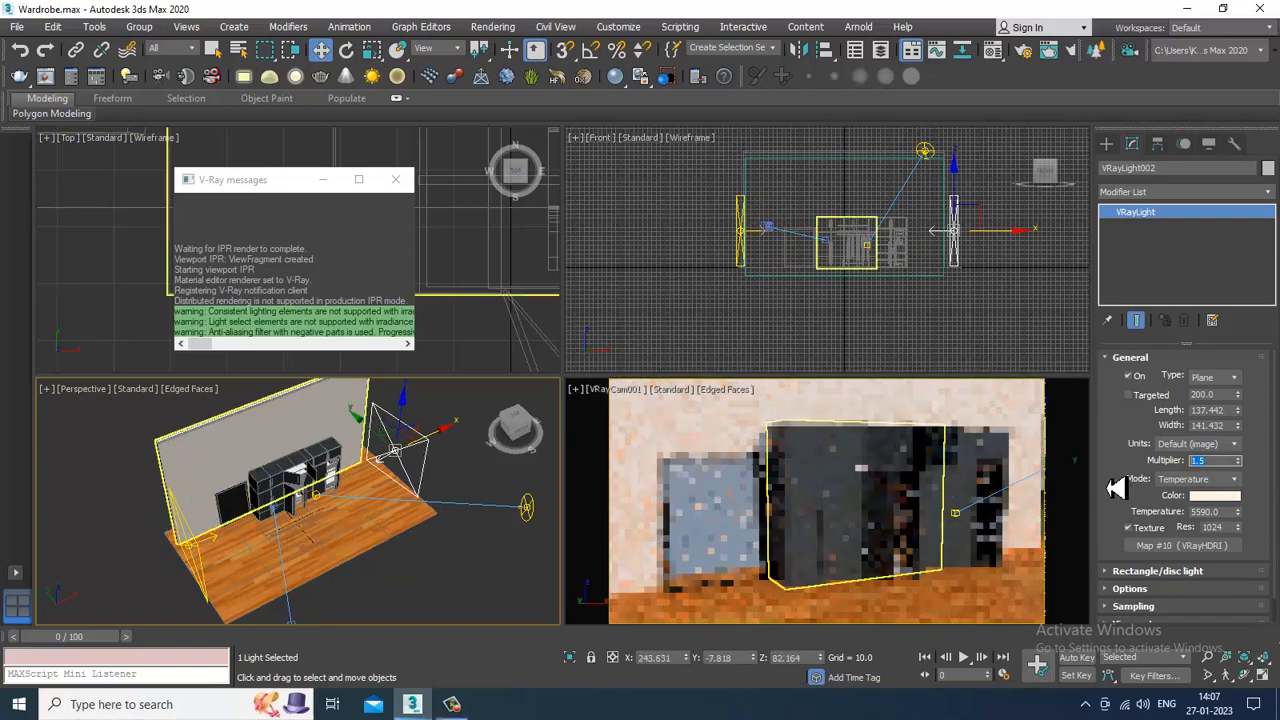
text(0.5)
key(Return)
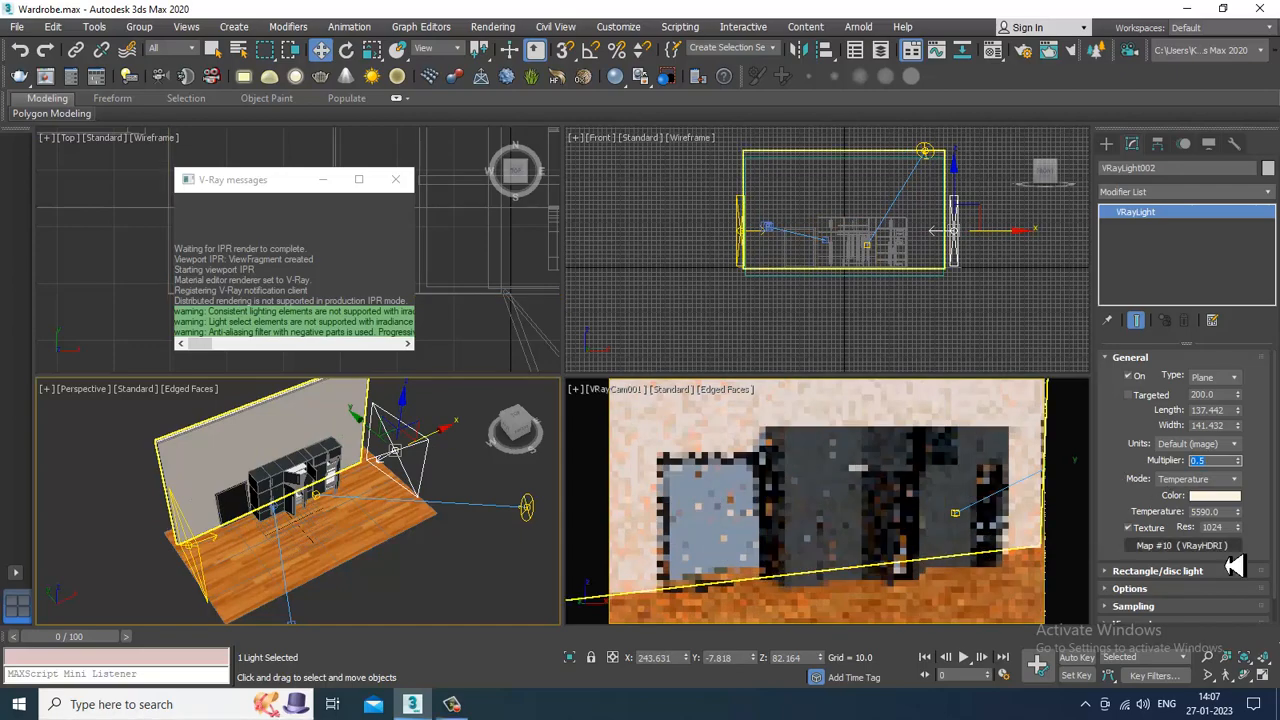
mouse_move(1247, 518)
mouse_down()
mouse_move(1253, 545)
mouse_move(1255, 502)
mouse_up()
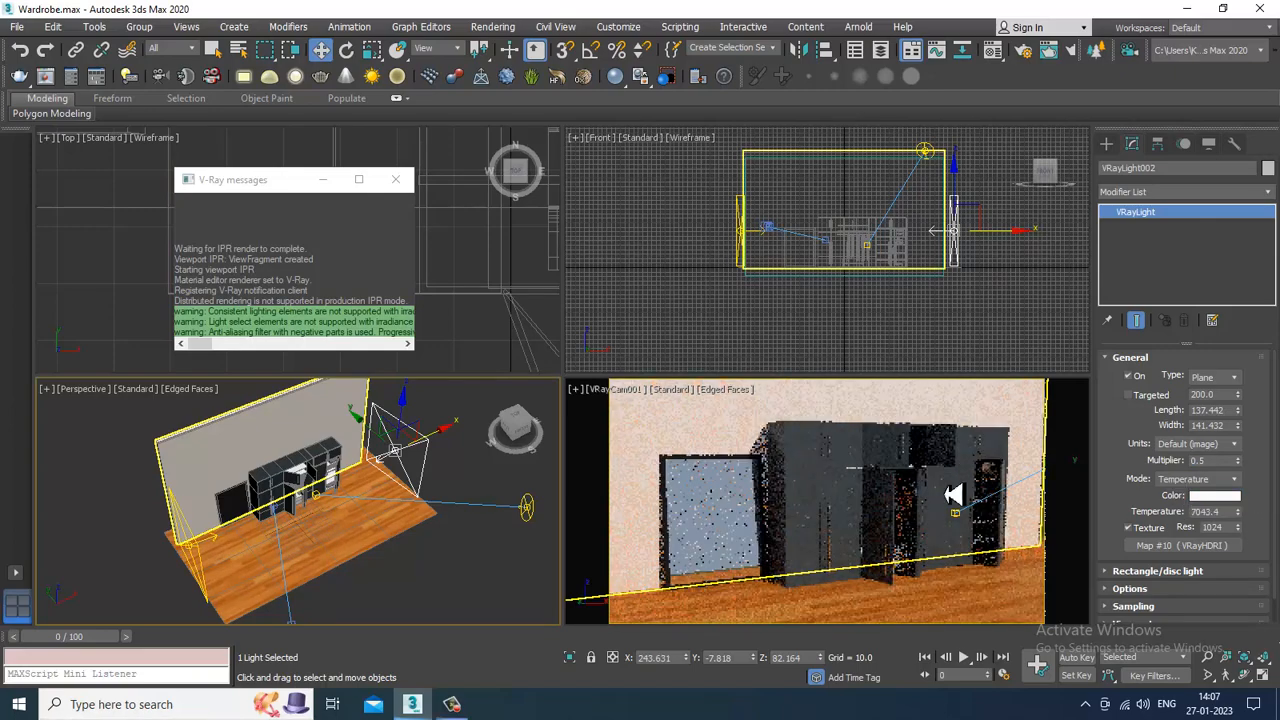
Move the copied plane light along Y to about 5.2, and turn Cast shadows off and No decay on in its options.
alt+middle_drag(489, 523, 367, 442)
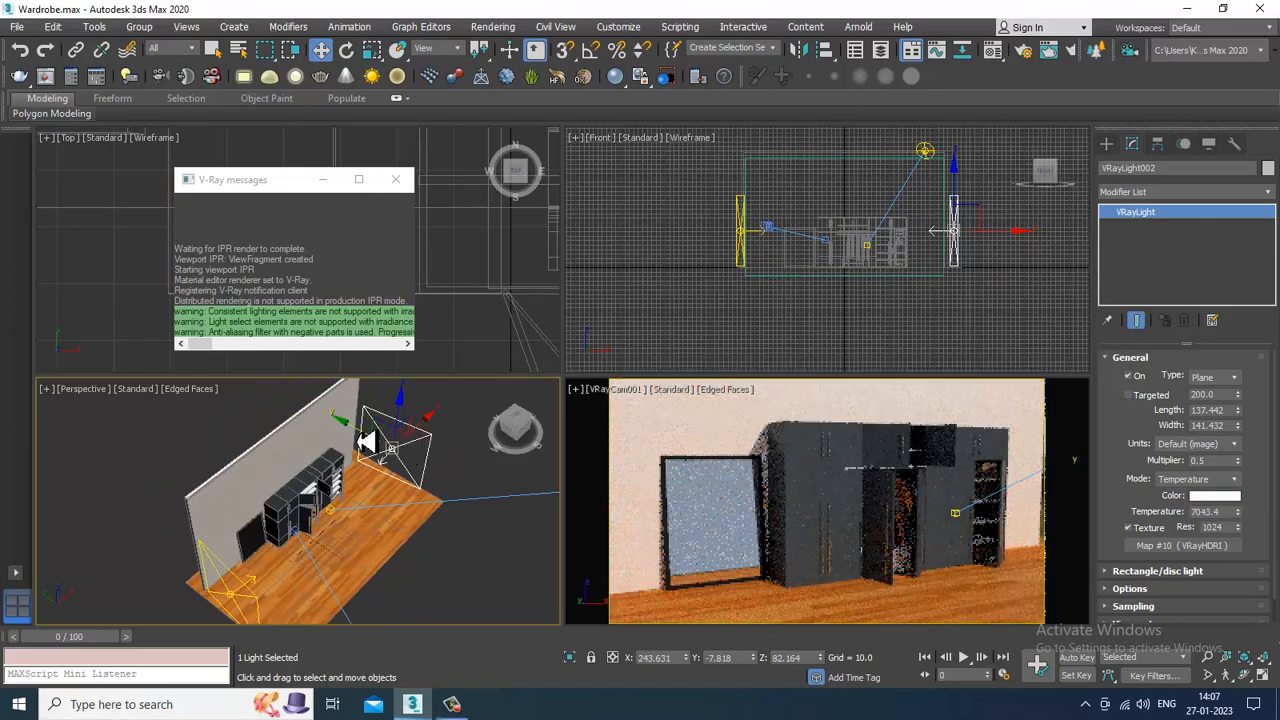
drag(367, 442, 363, 436)
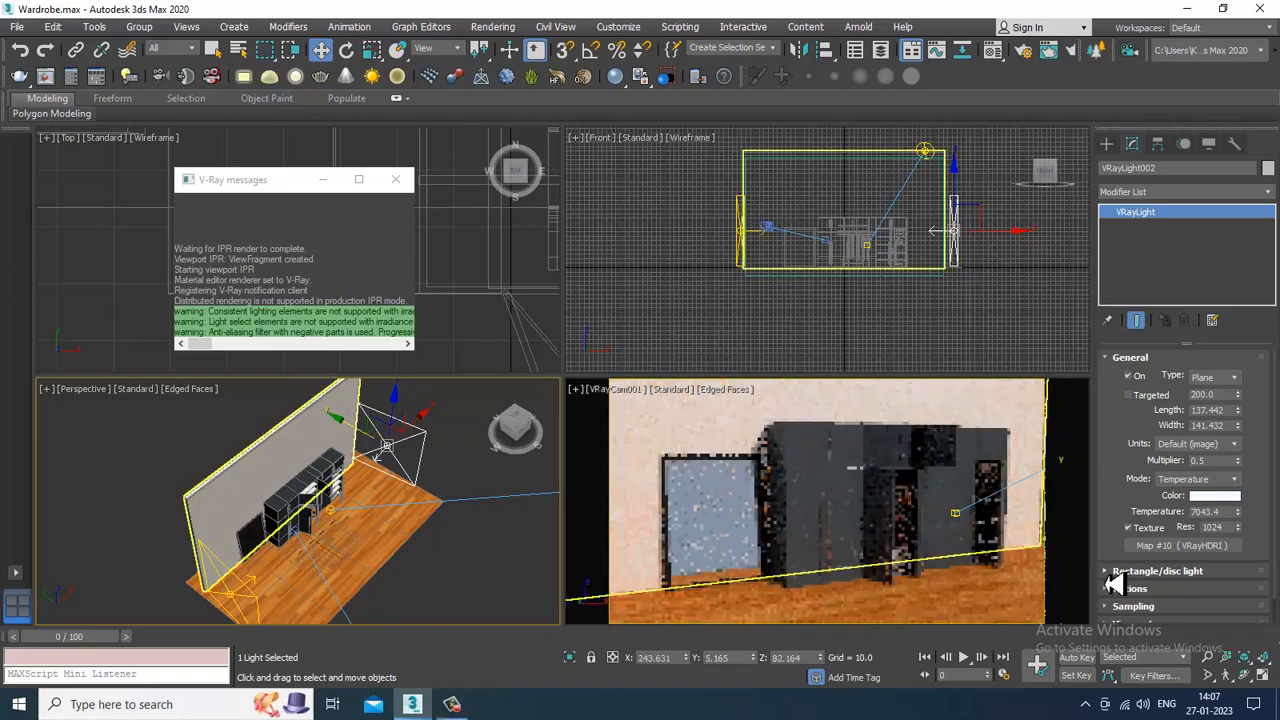
click(1148, 592)
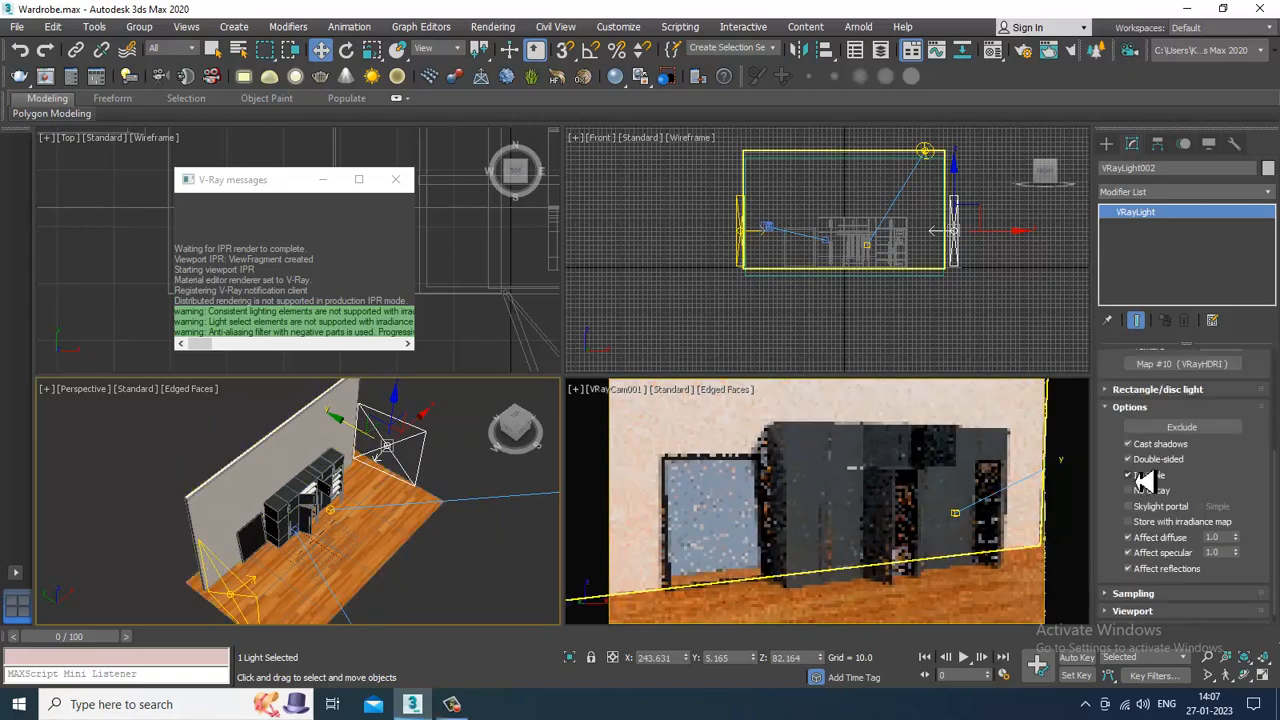
click(1149, 444)
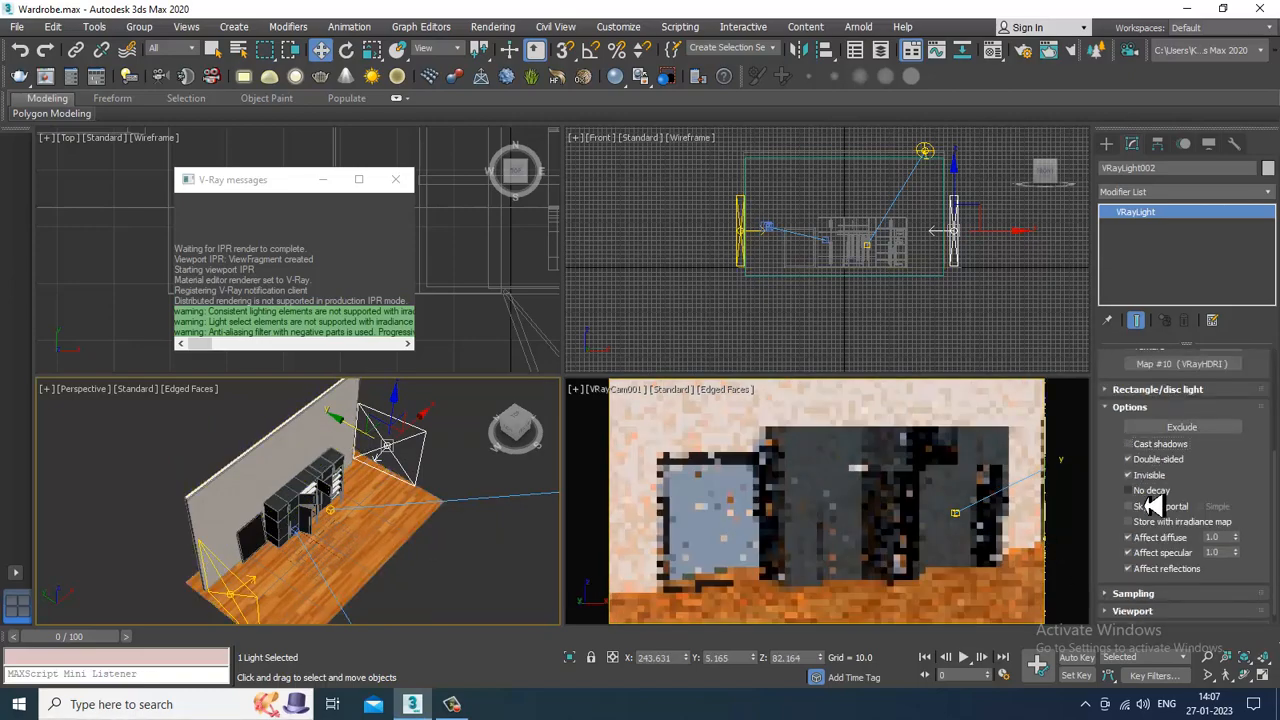
click(1150, 494)
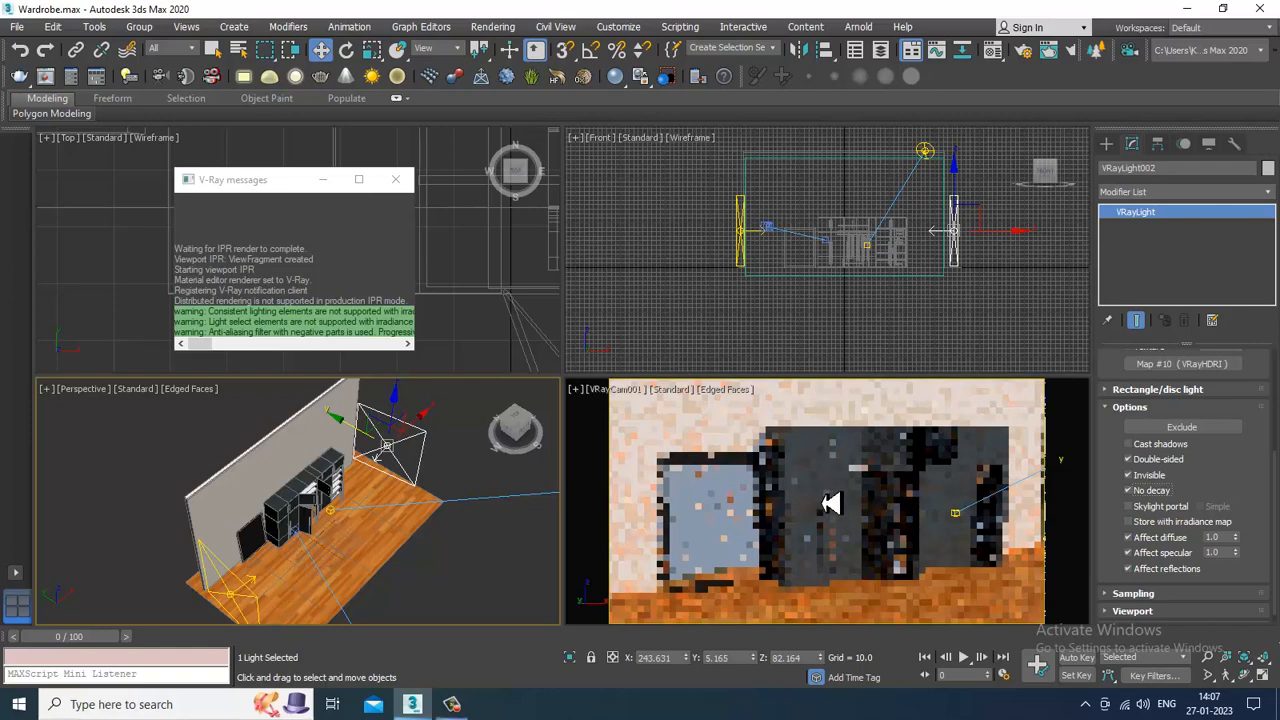
alt+middle_drag(400, 485, 588, 449)
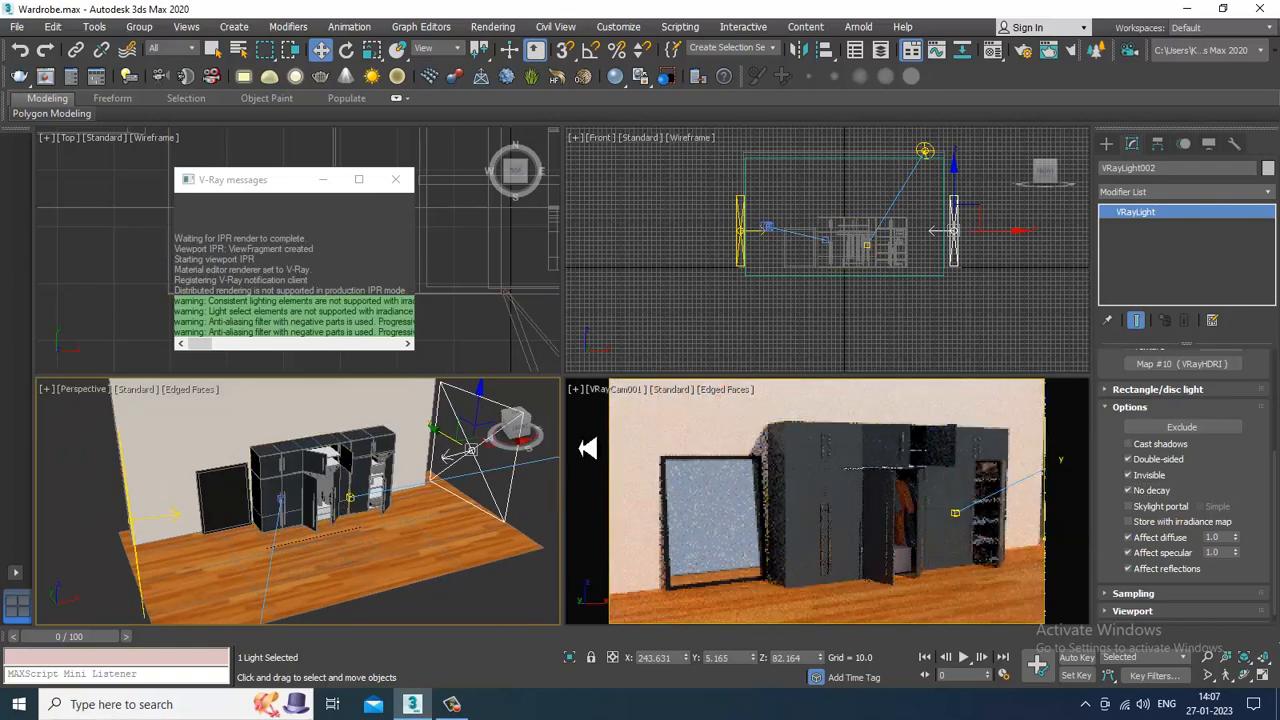
Open Render Setup and set the V-Ray image sampler type to Bucket.
click(836, 497)
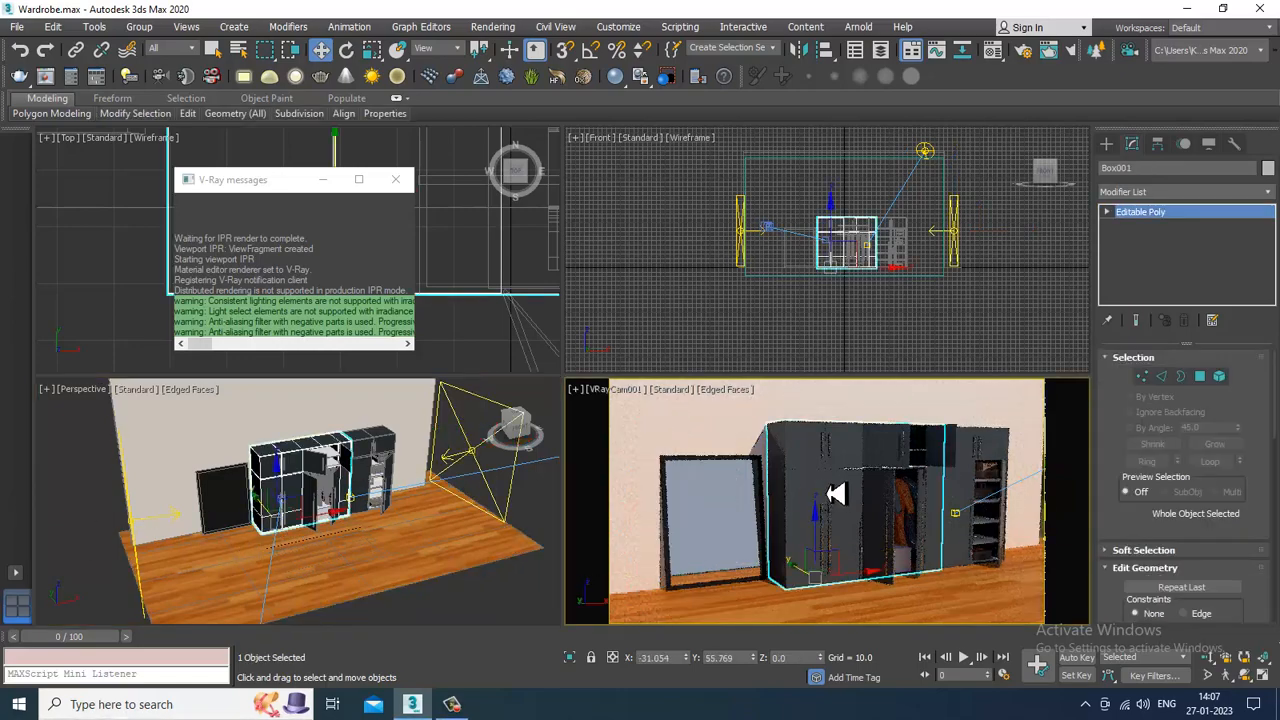
click(492, 27)
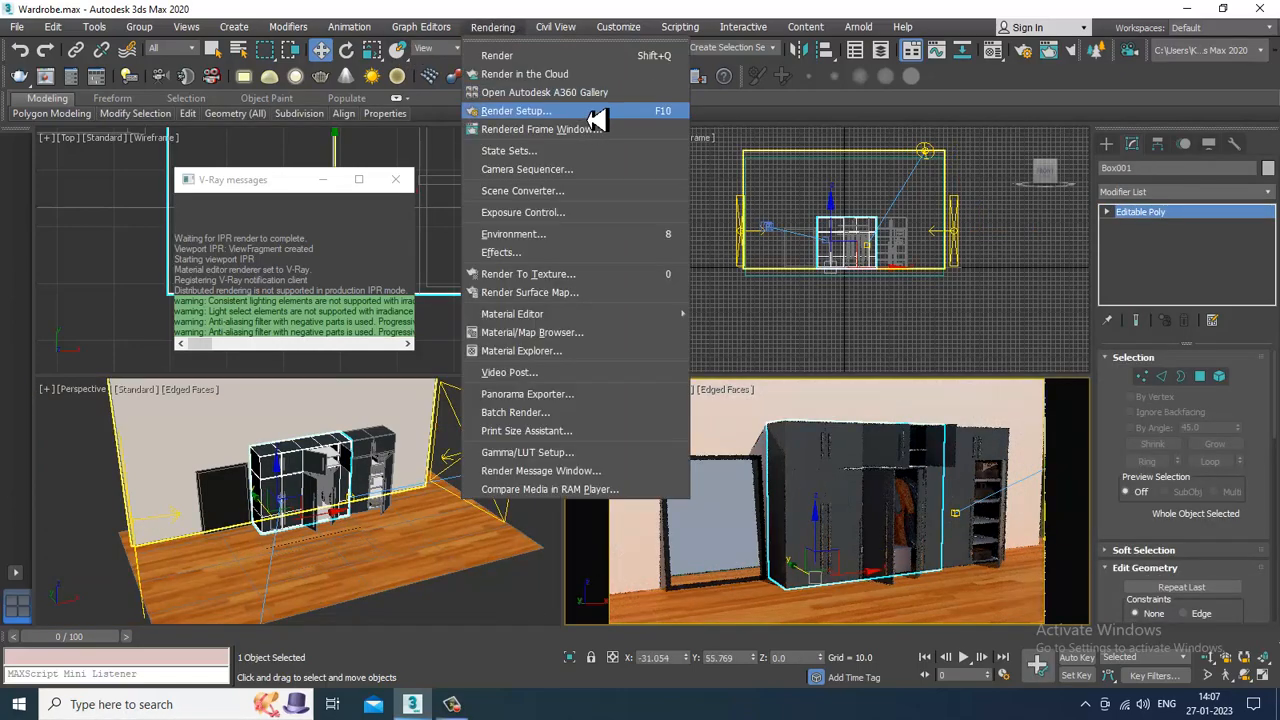
click(575, 111)
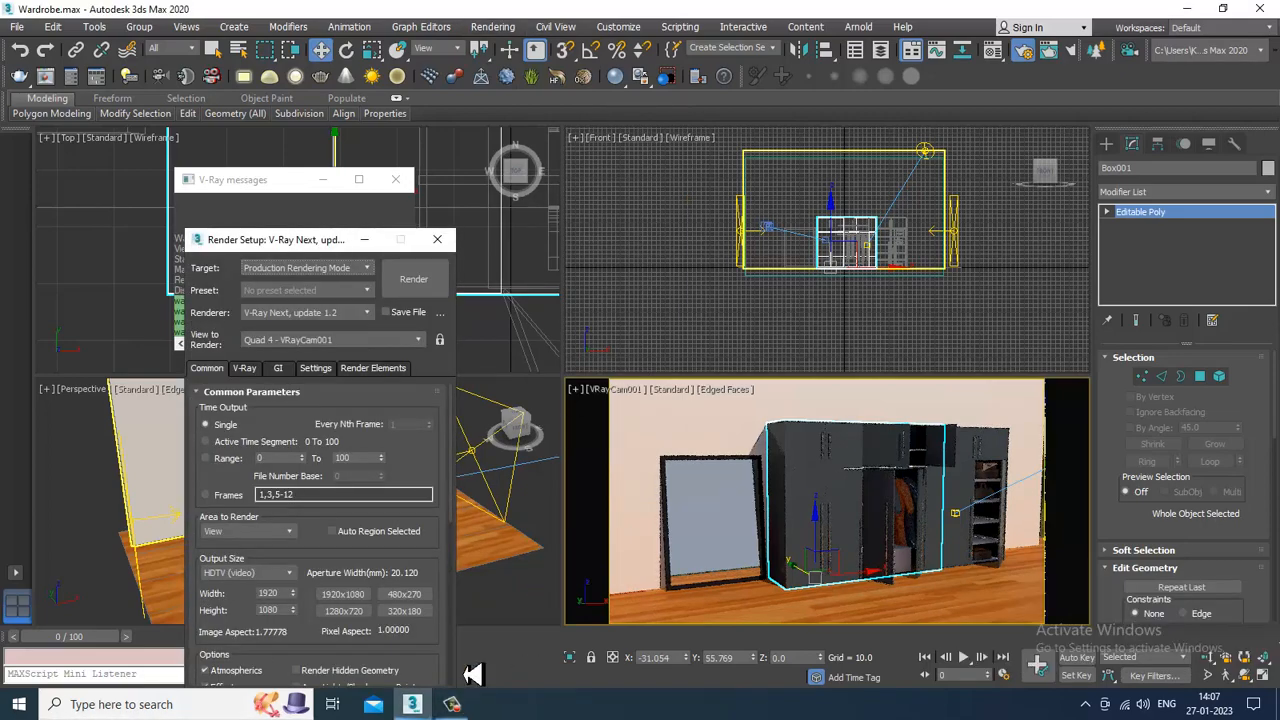
drag(303, 240, 420, 99)
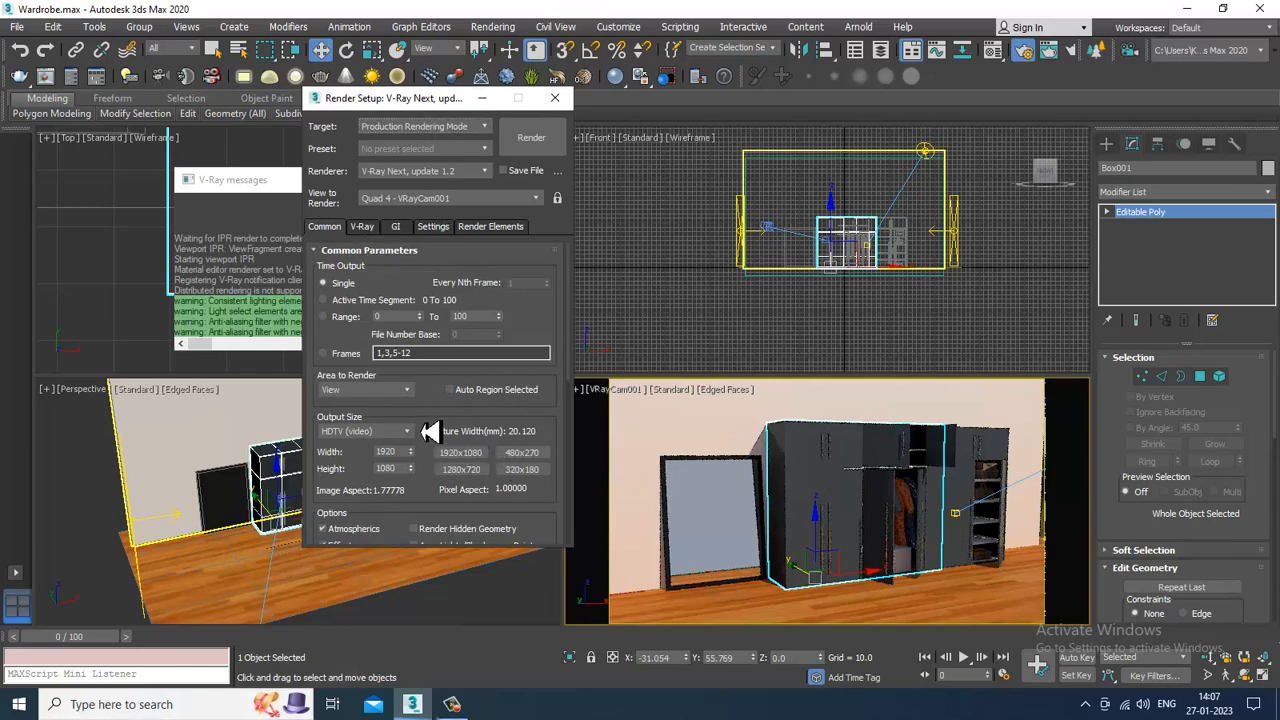
drag(430, 431, 455, 358)
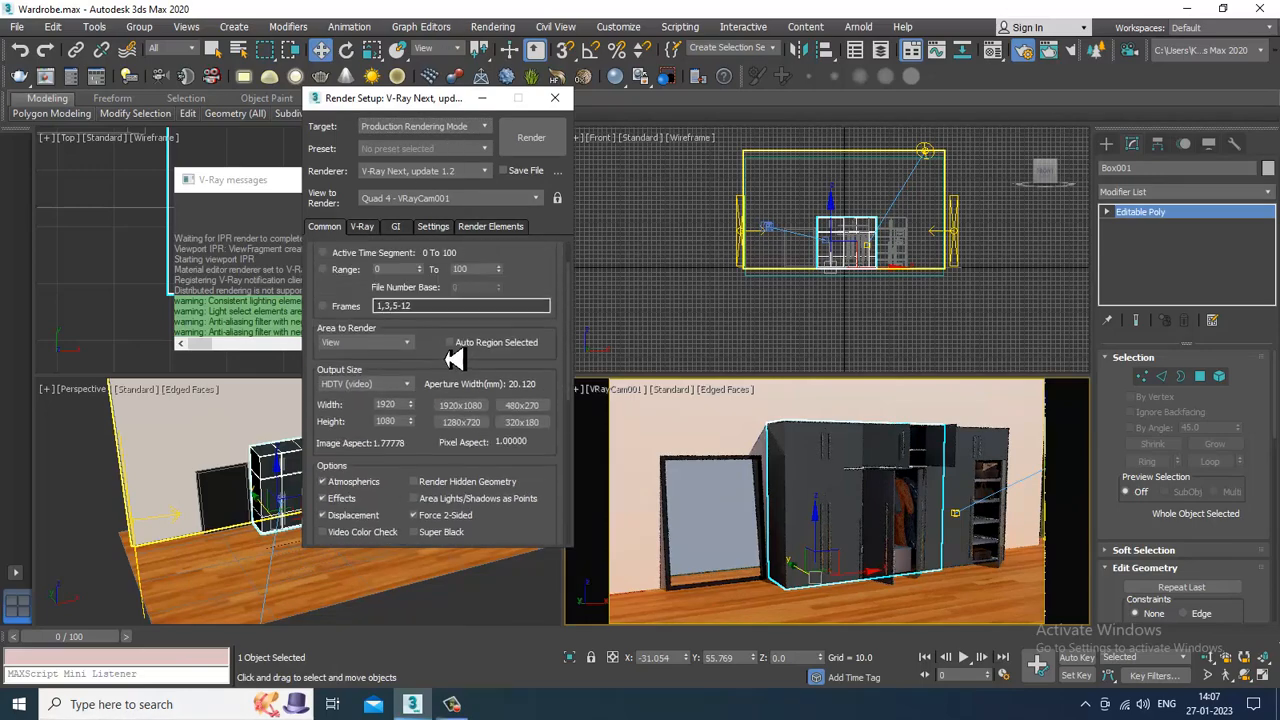
click(362, 227)
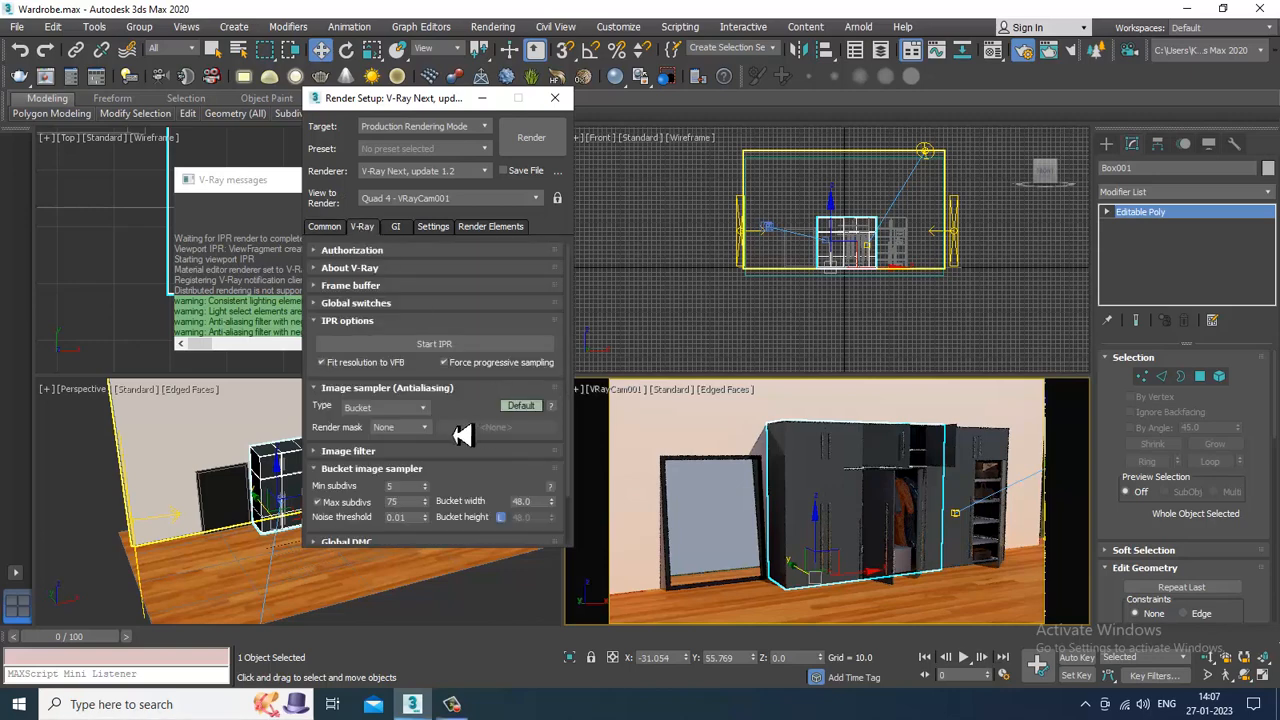
click(375, 408)
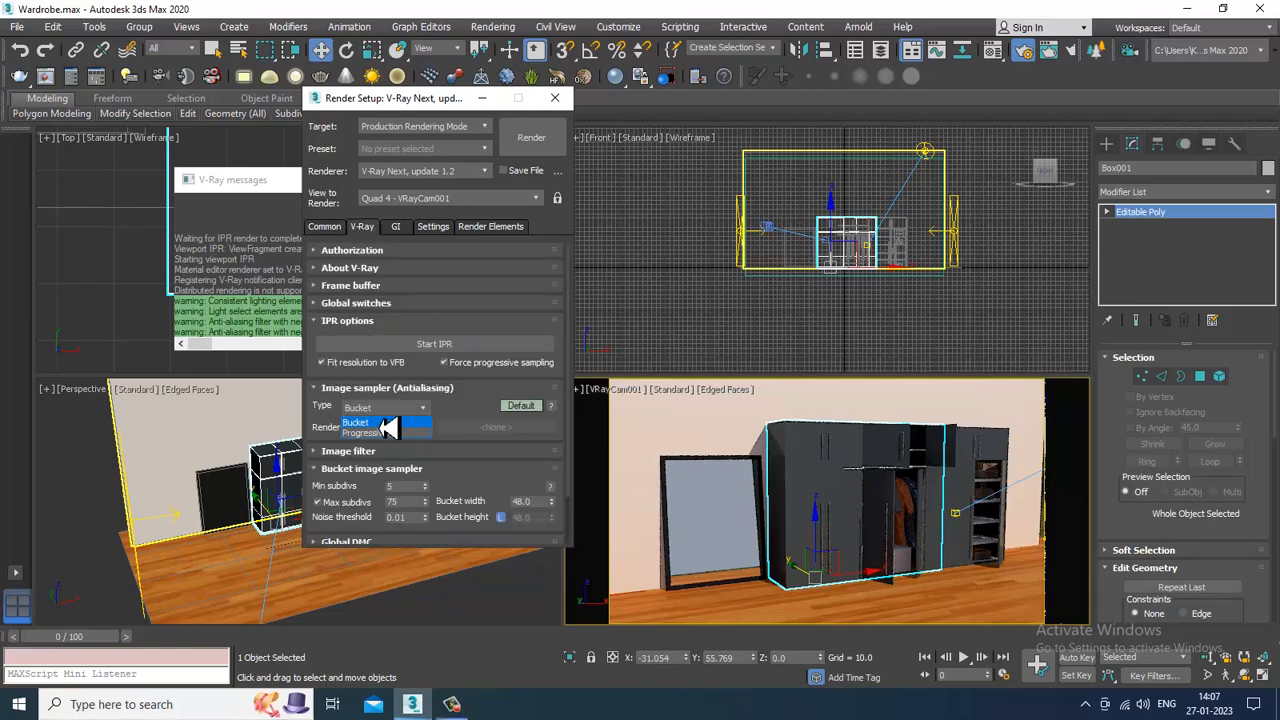
click(398, 422)
drag(482, 423, 482, 344)
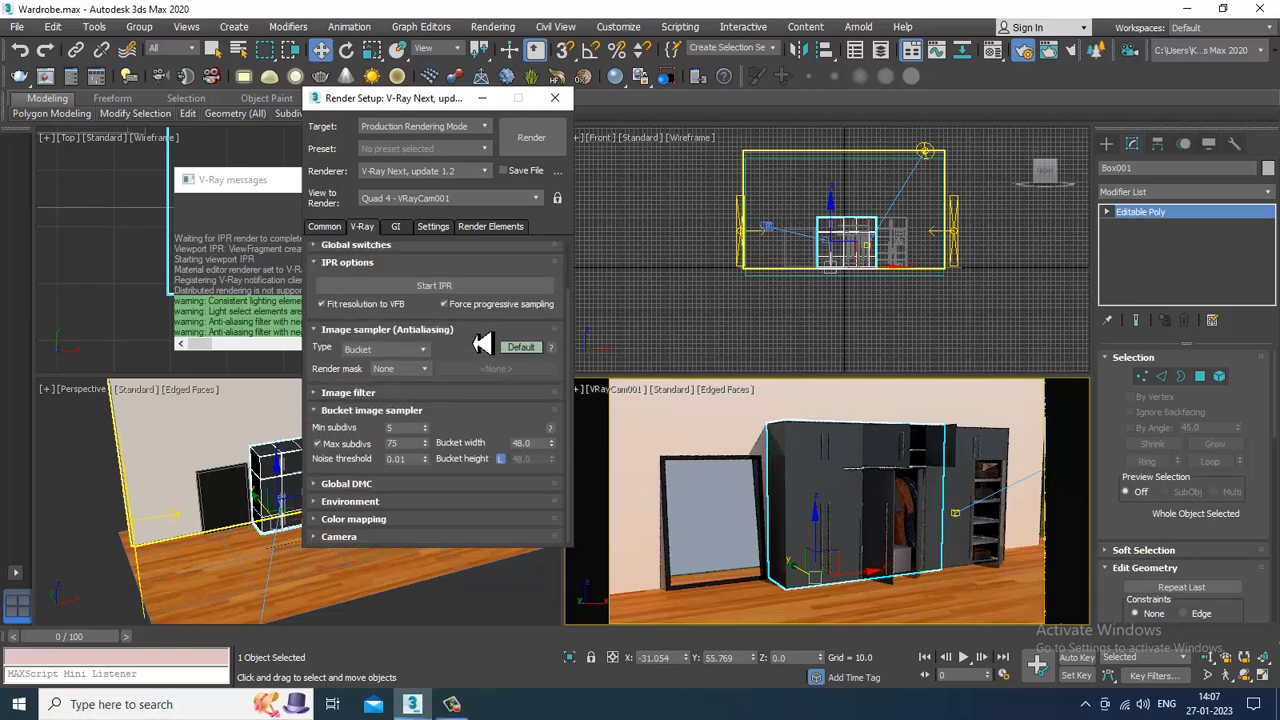
Try VRayLanczosFilter as the image filter and set it back to Catmull-Rom.
click(388, 397)
click(490, 413)
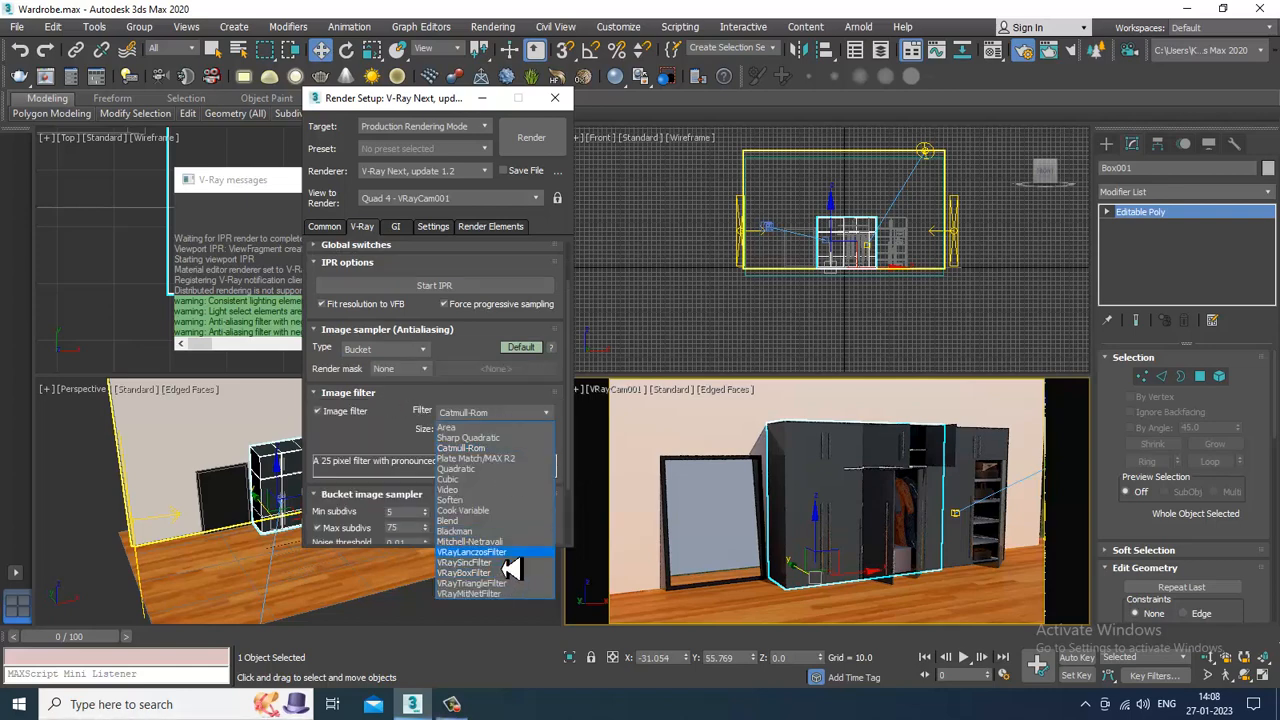
click(472, 552)
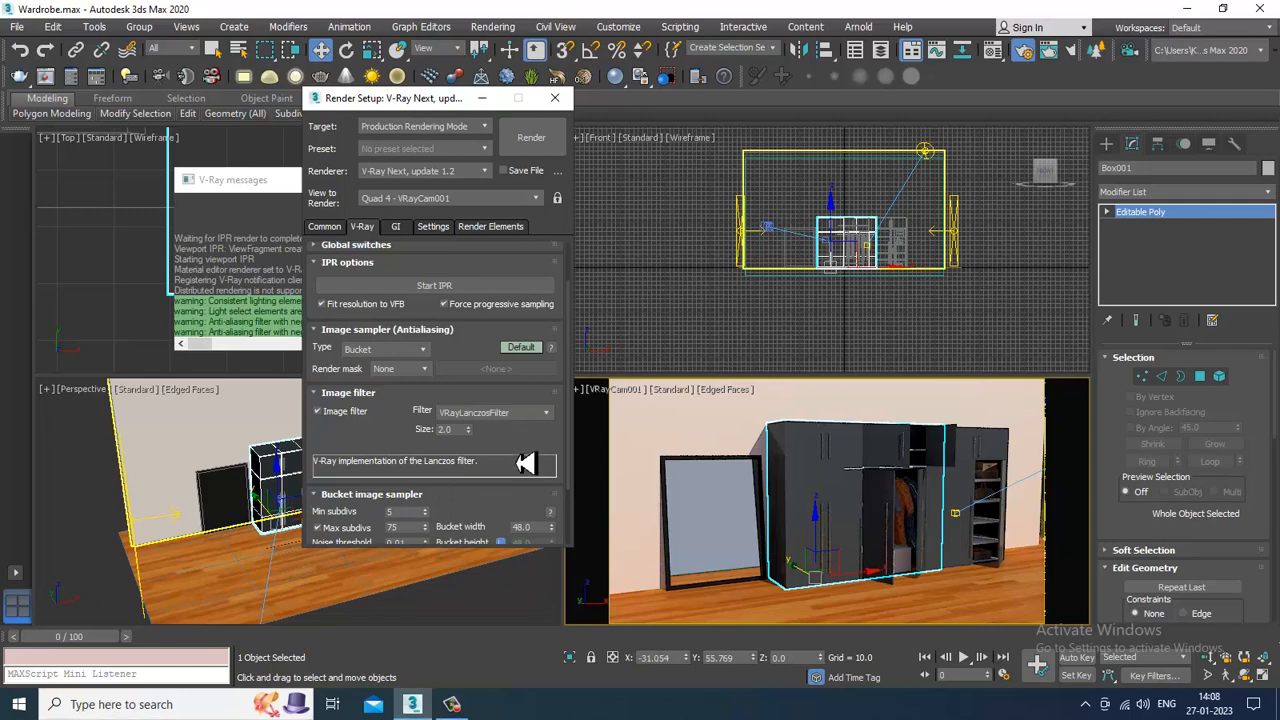
click(530, 414)
click(490, 449)
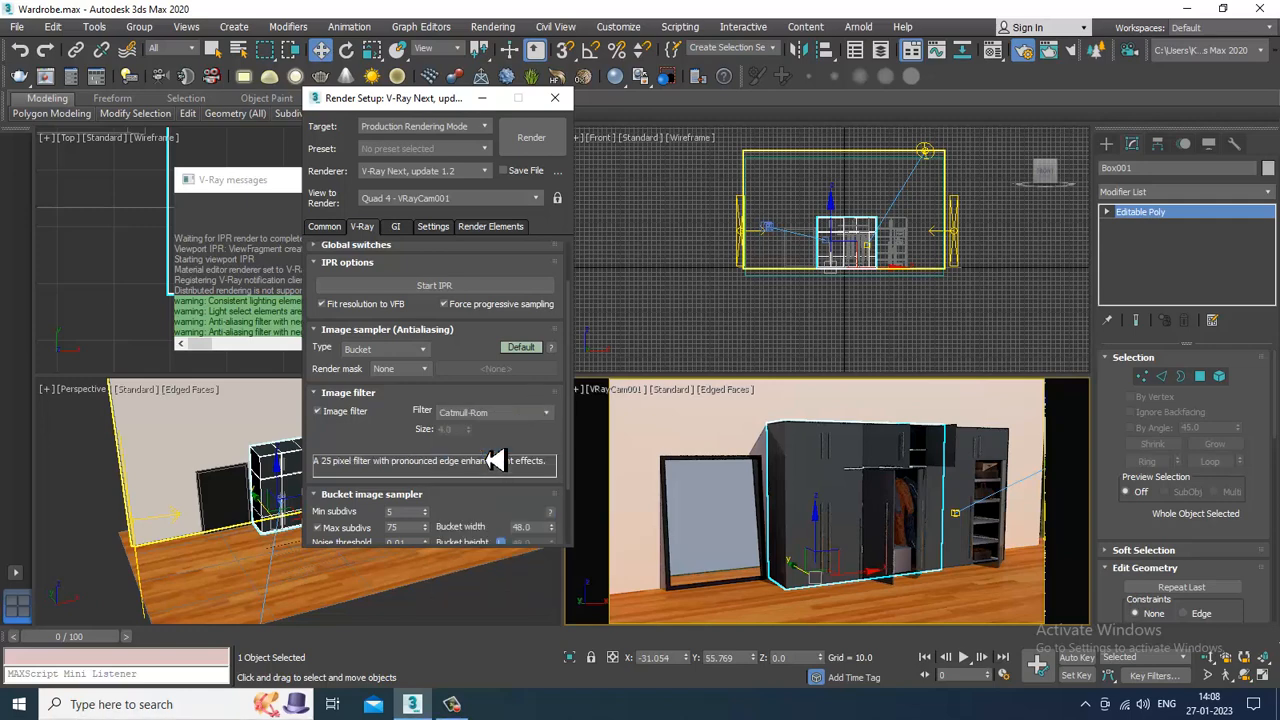
Set the bucket image sampler's Max subdivs to 80 and switch the image sampler settings to Expert mode.
scroll(385, 453, down, 2)
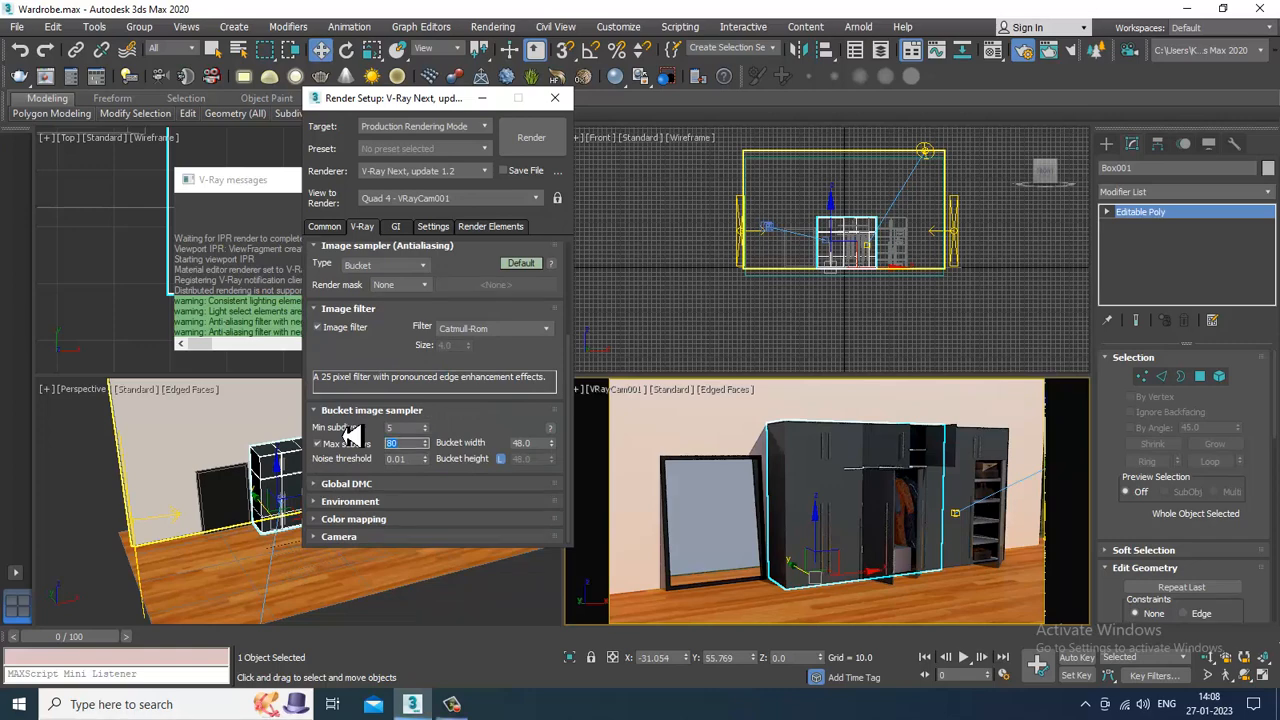
click(521, 265)
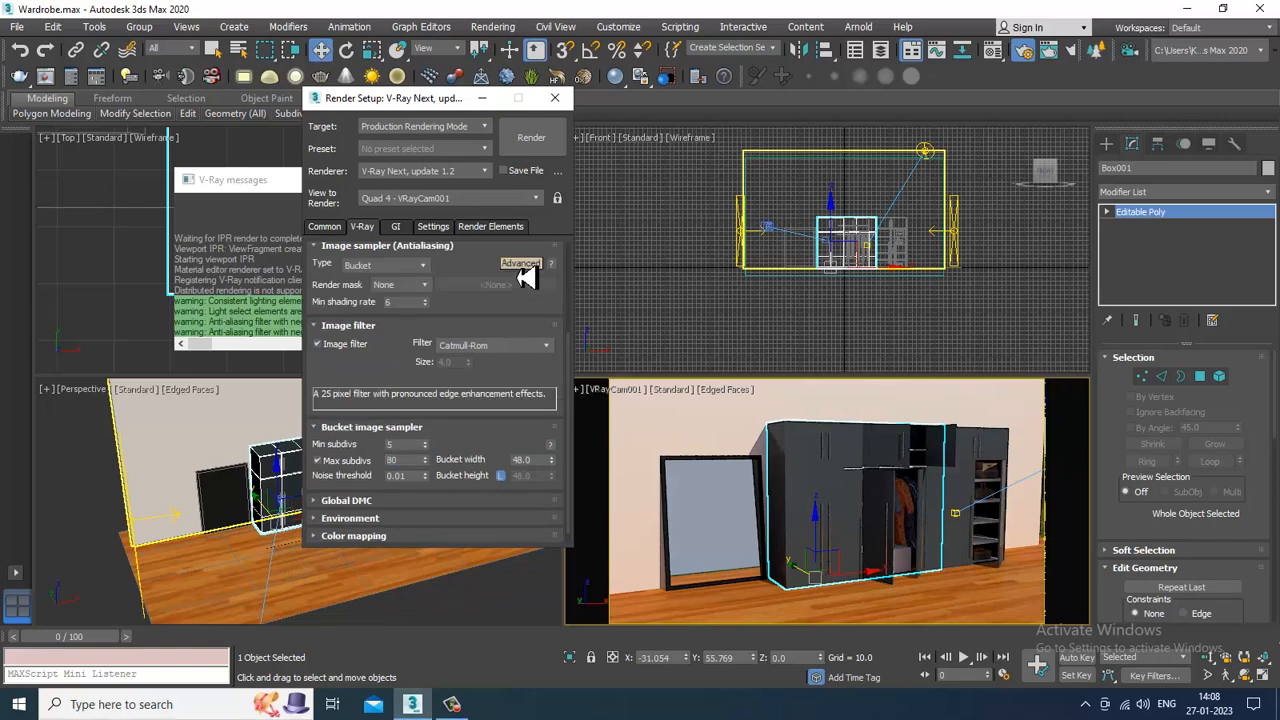
click(521, 265)
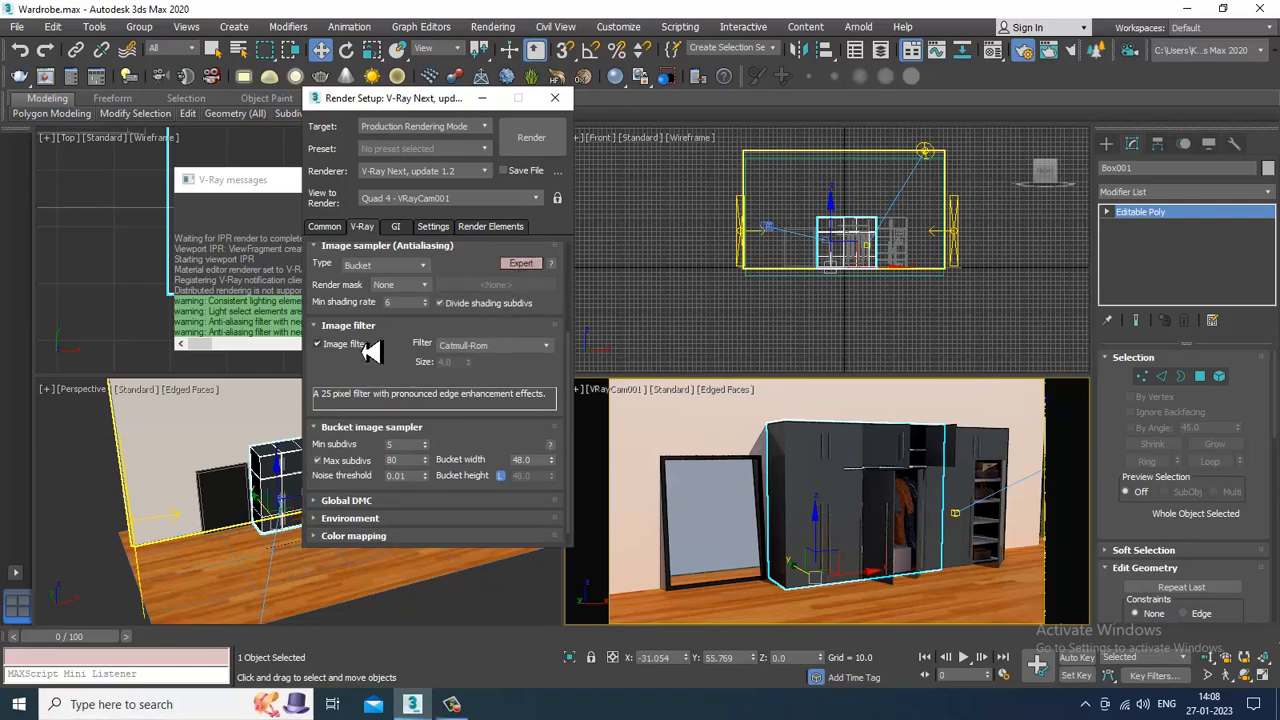
scroll(390, 285, down, 1)
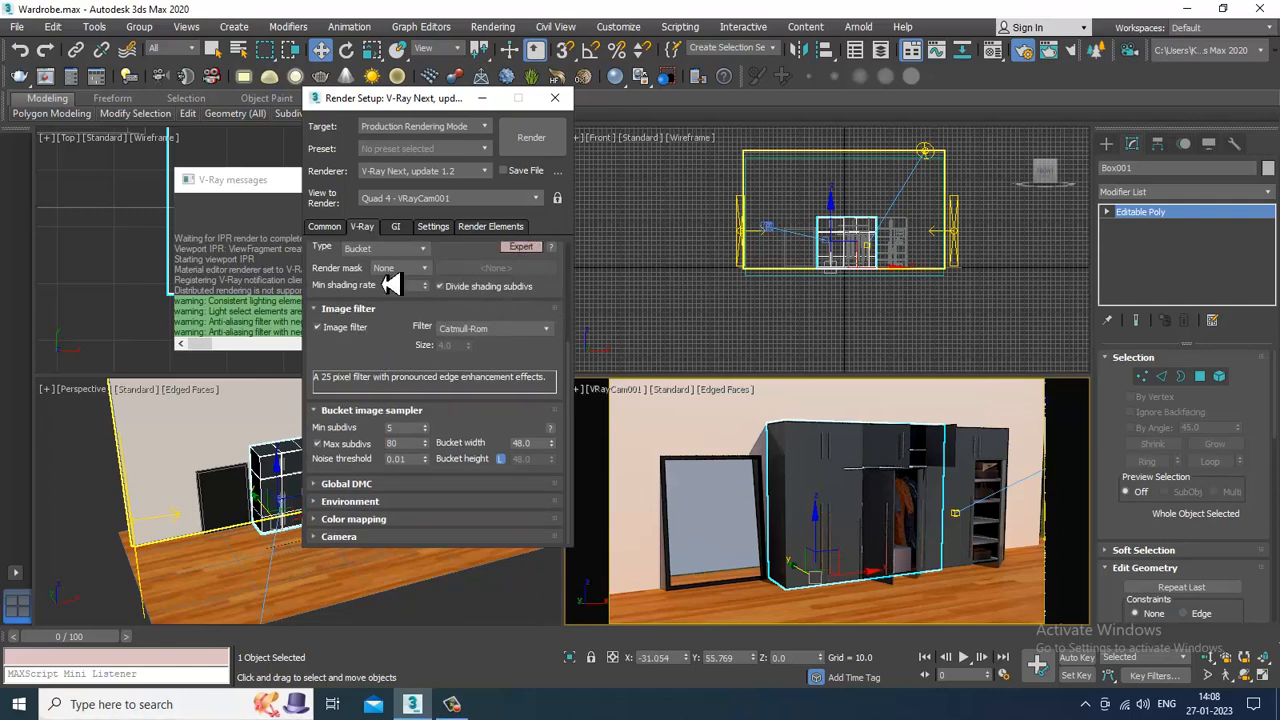
Expand the Global DMC settings and save the scene.
click(382, 486)
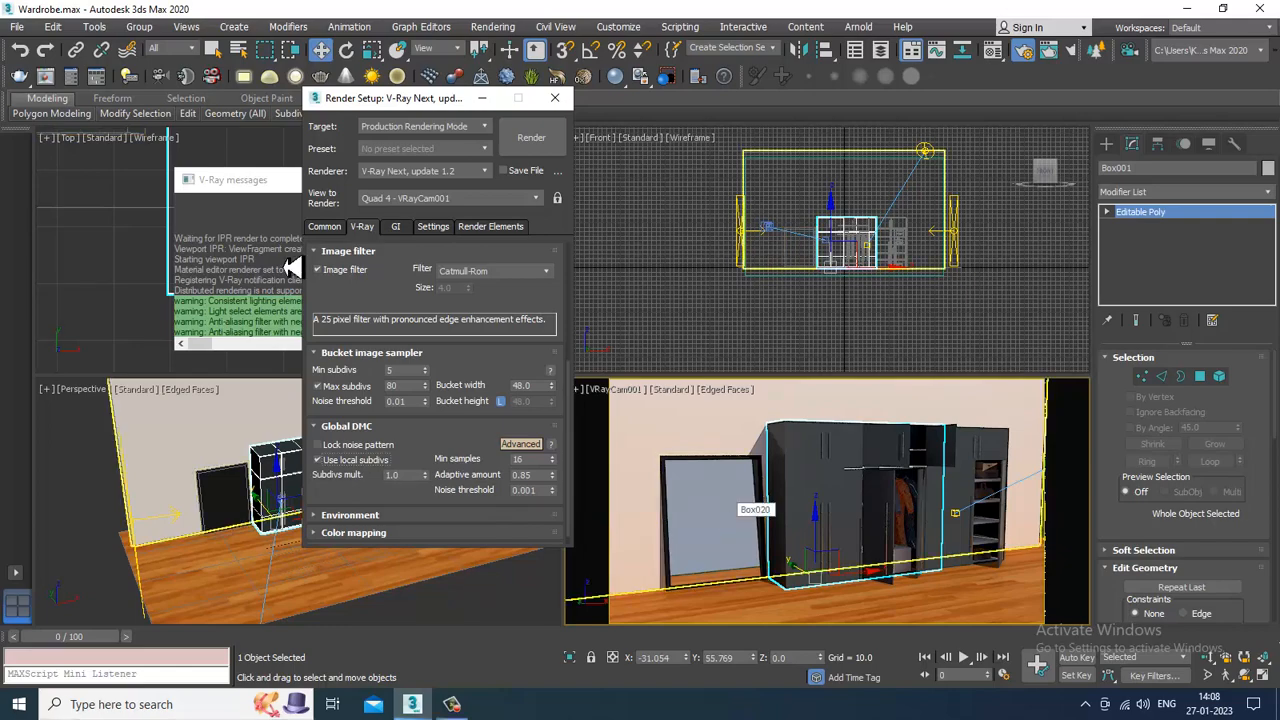
click(24, 32)
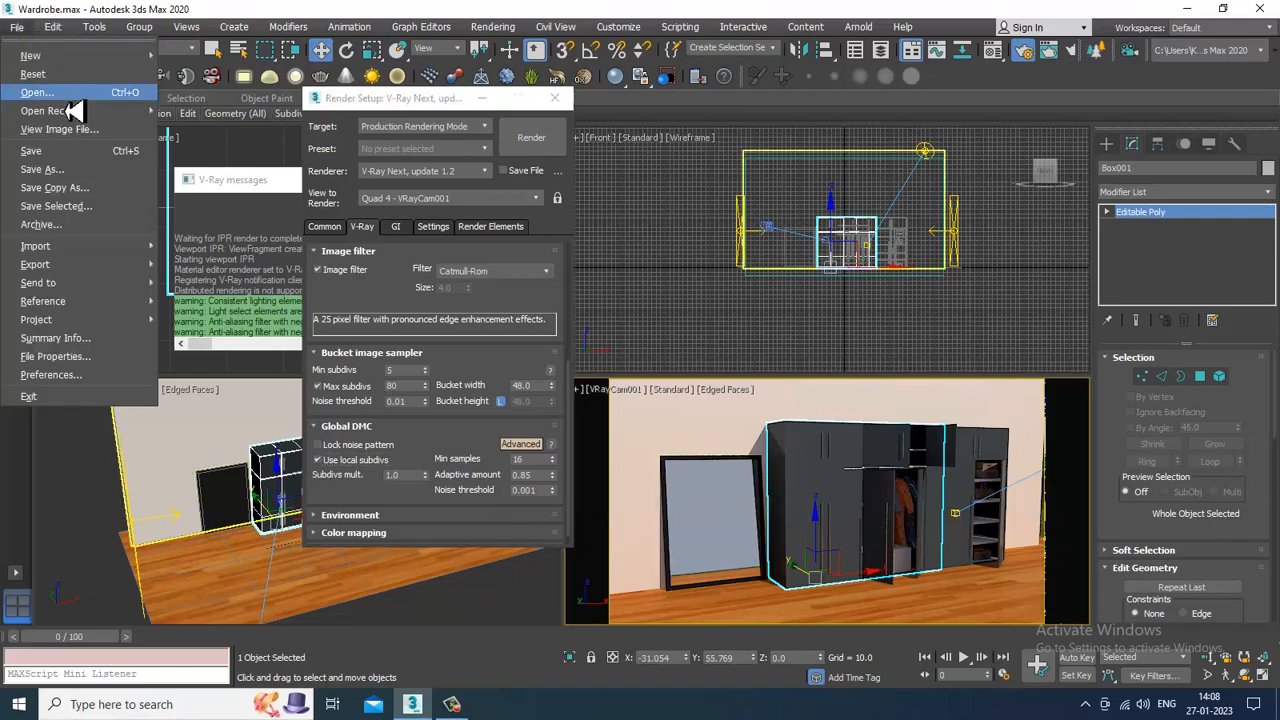
click(96, 155)
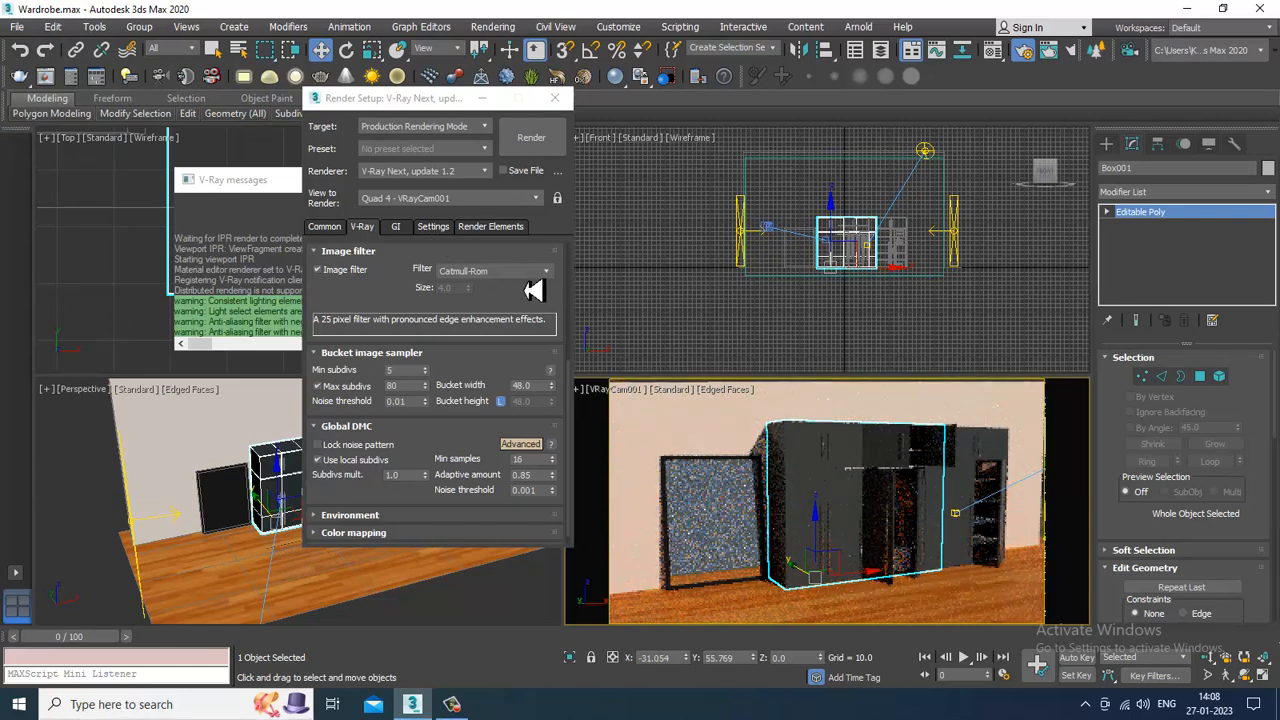
Abort rendering at the V-Ray exception, stop IPR in the VRayCam001 viewport and close the V-Ray message log.
click(400, 516)
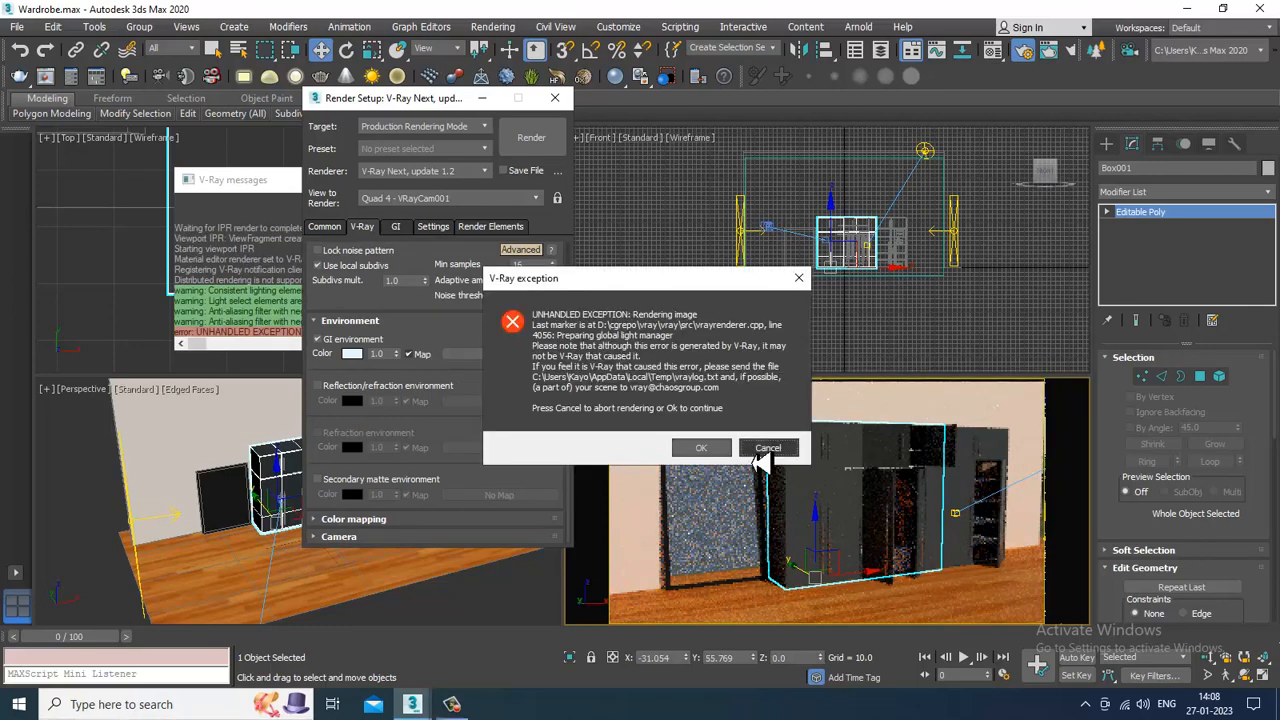
click(766, 452)
click(672, 390)
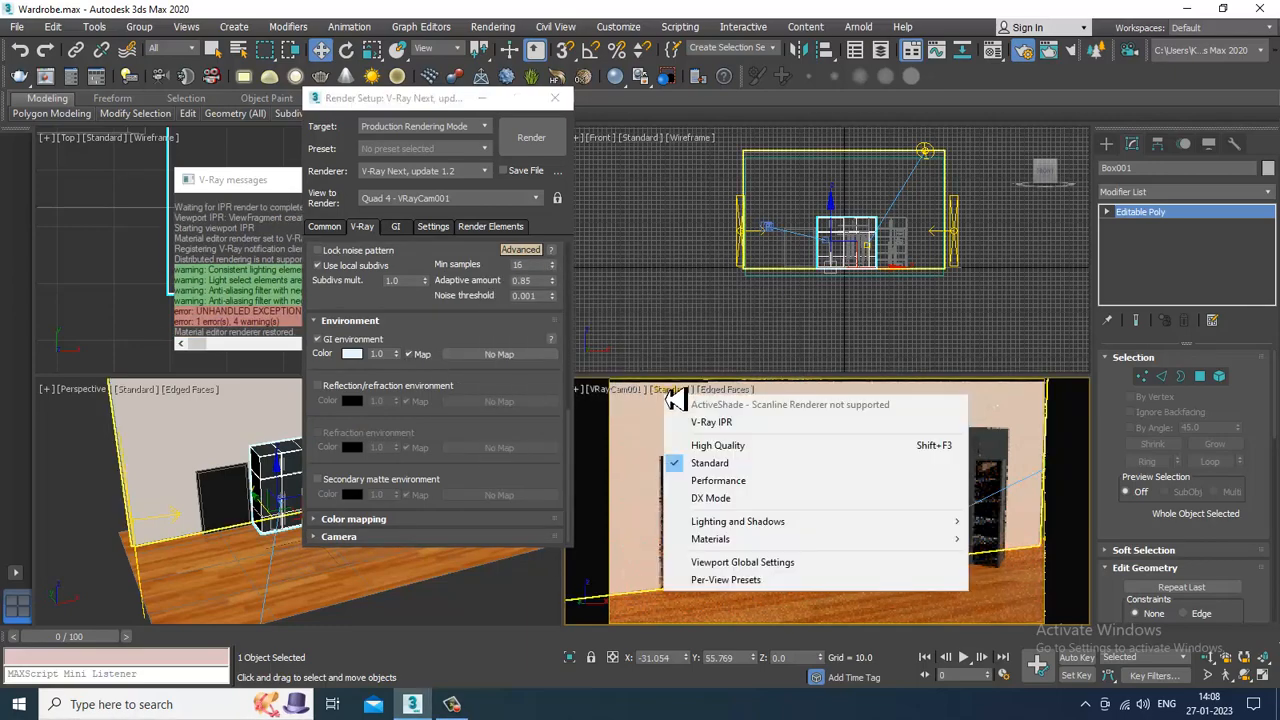
click(730, 432)
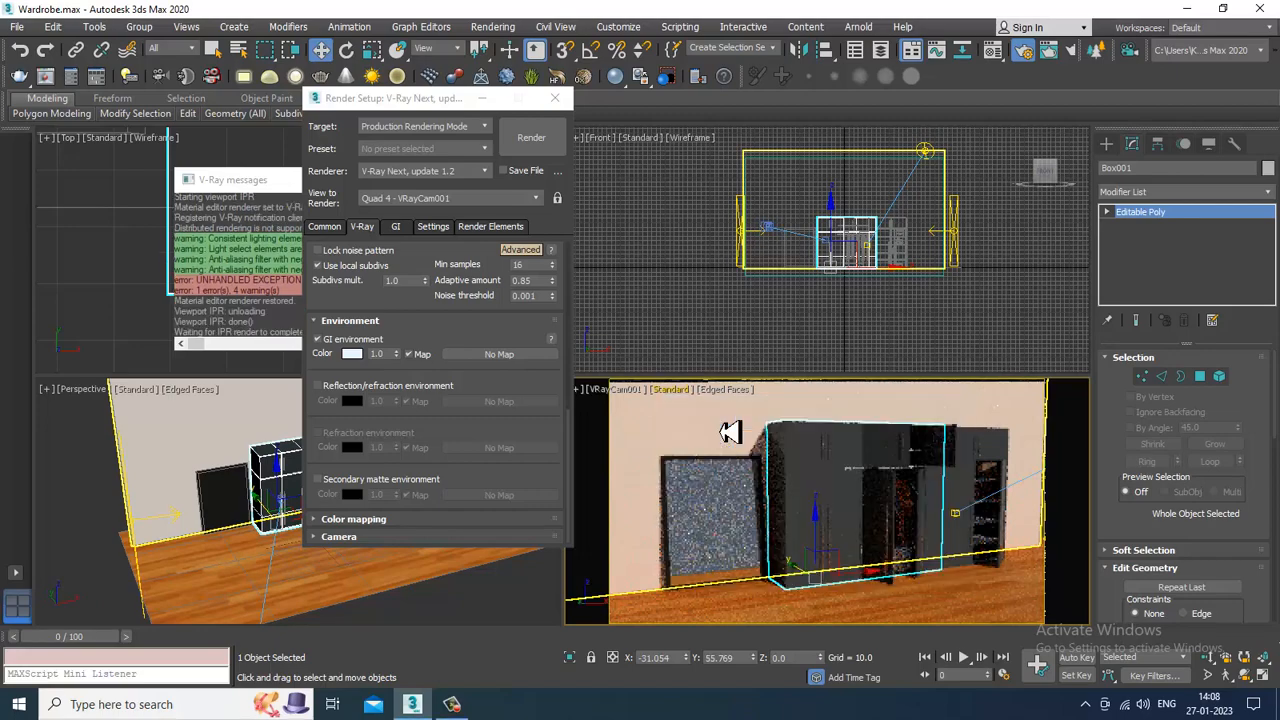
click(672, 390)
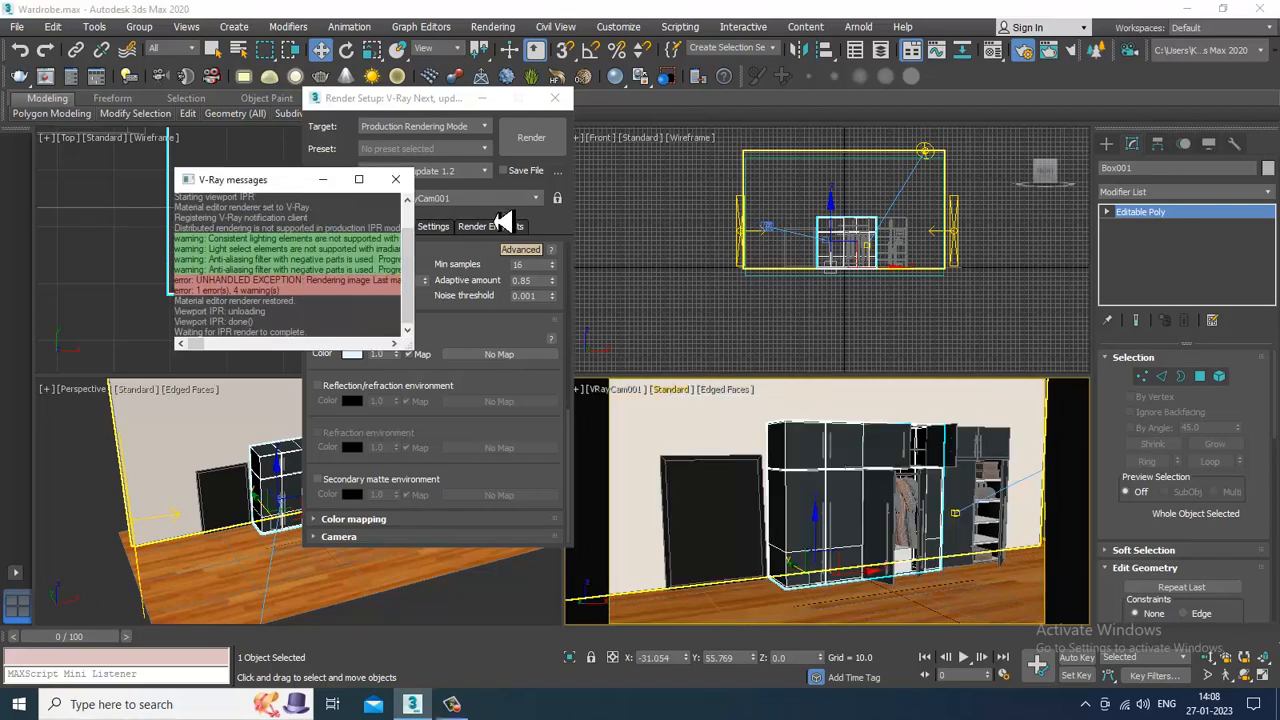
click(393, 178)
Assign the Map #10 VRayHDRI from the Material Editor to the GI environment map slot in Render Setup.
key(m)
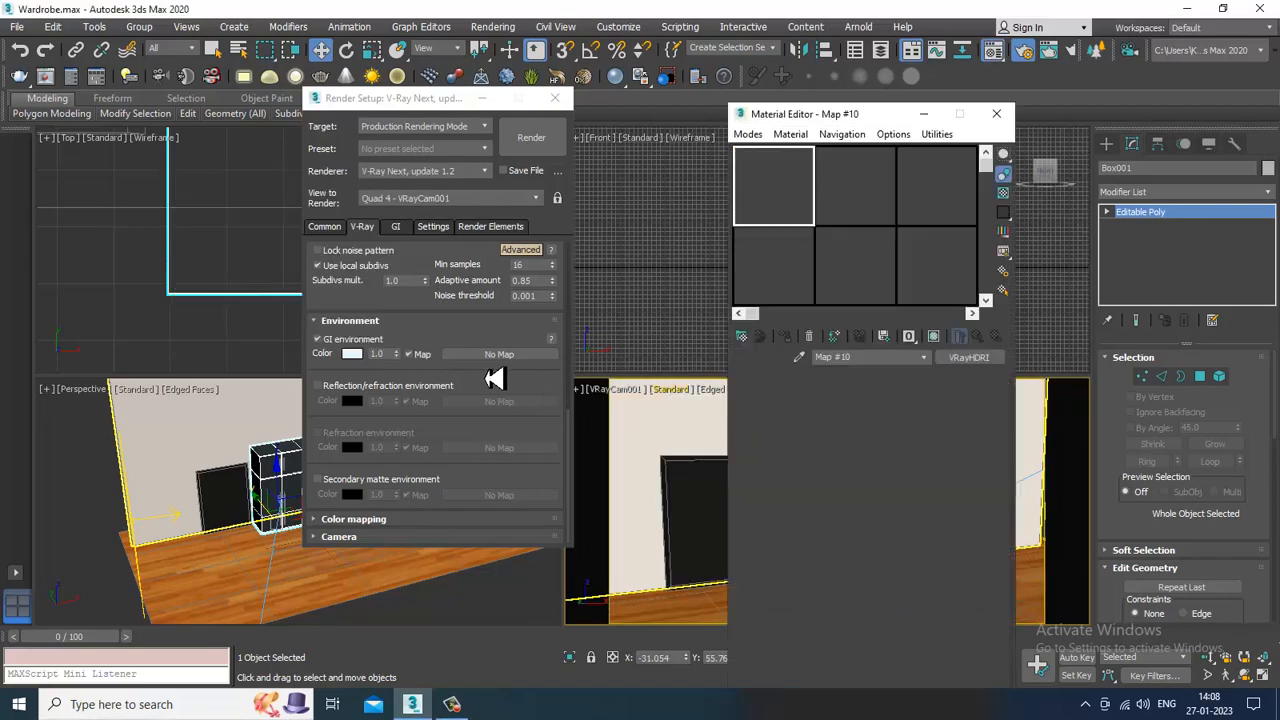
drag(774, 183, 518, 366)
click(412, 373)
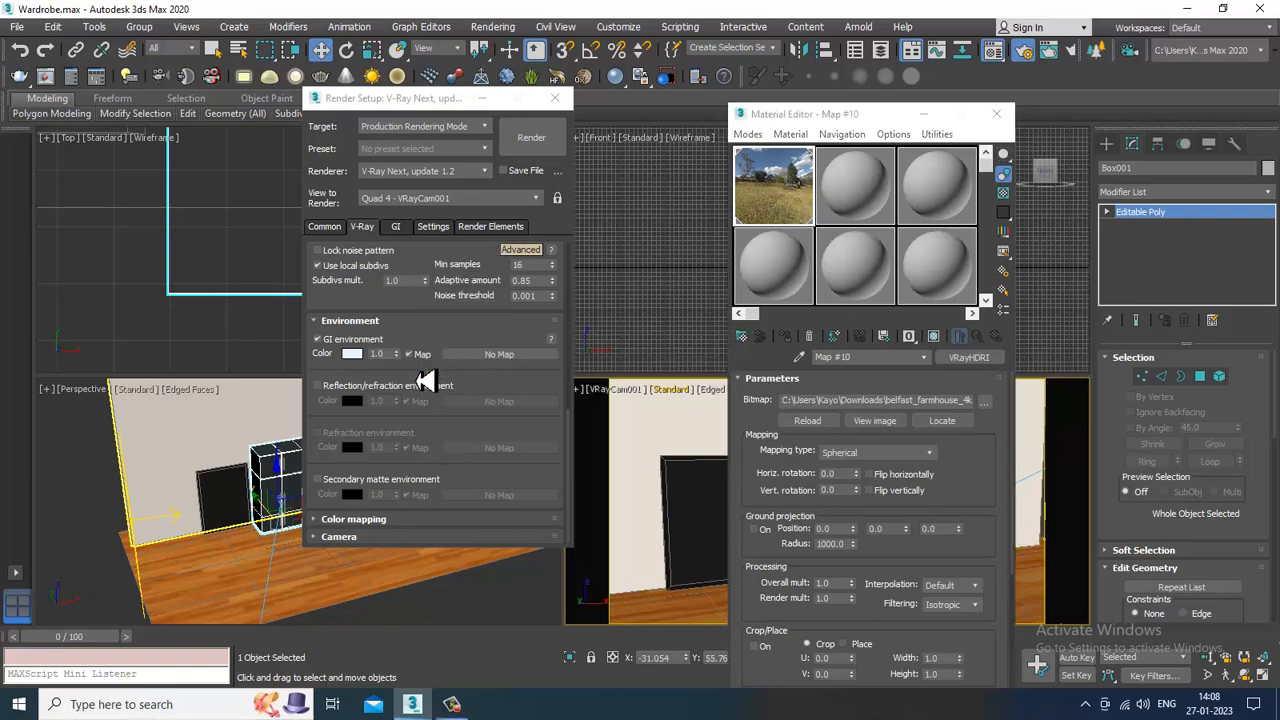
click(938, 112)
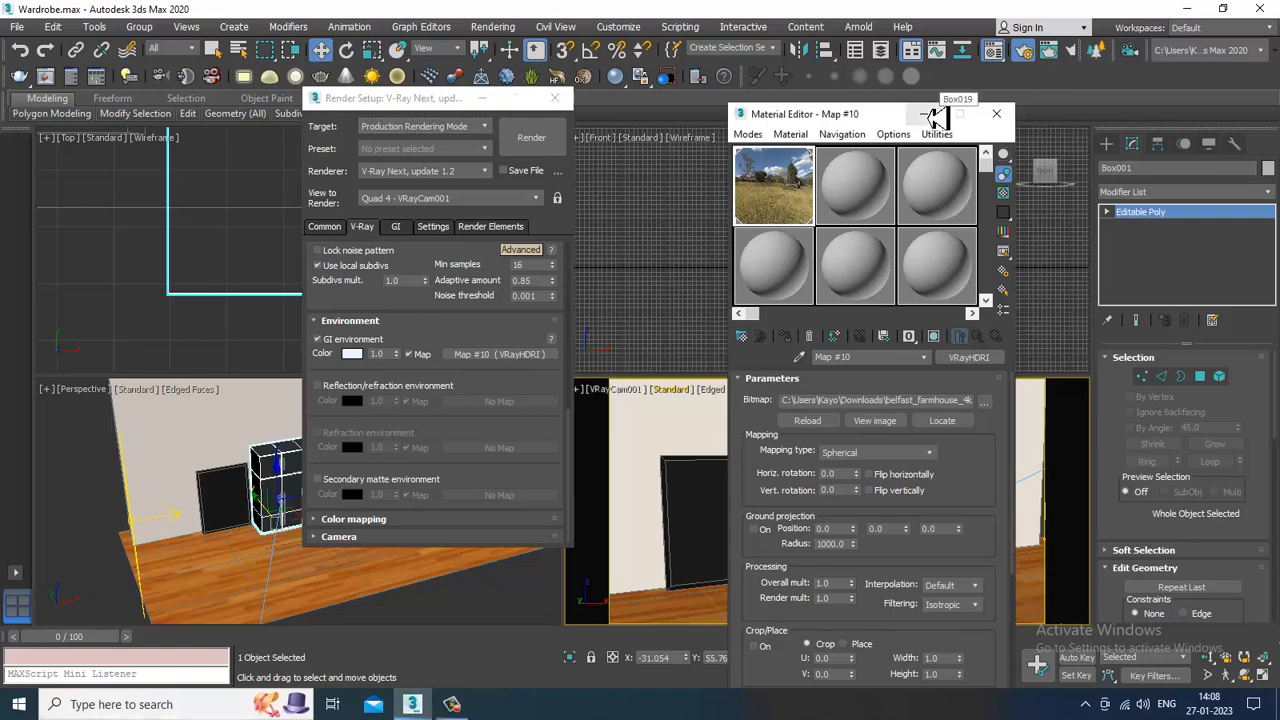
Set the V-Ray color mapping type to Exponential.
click(350, 519)
click(405, 485)
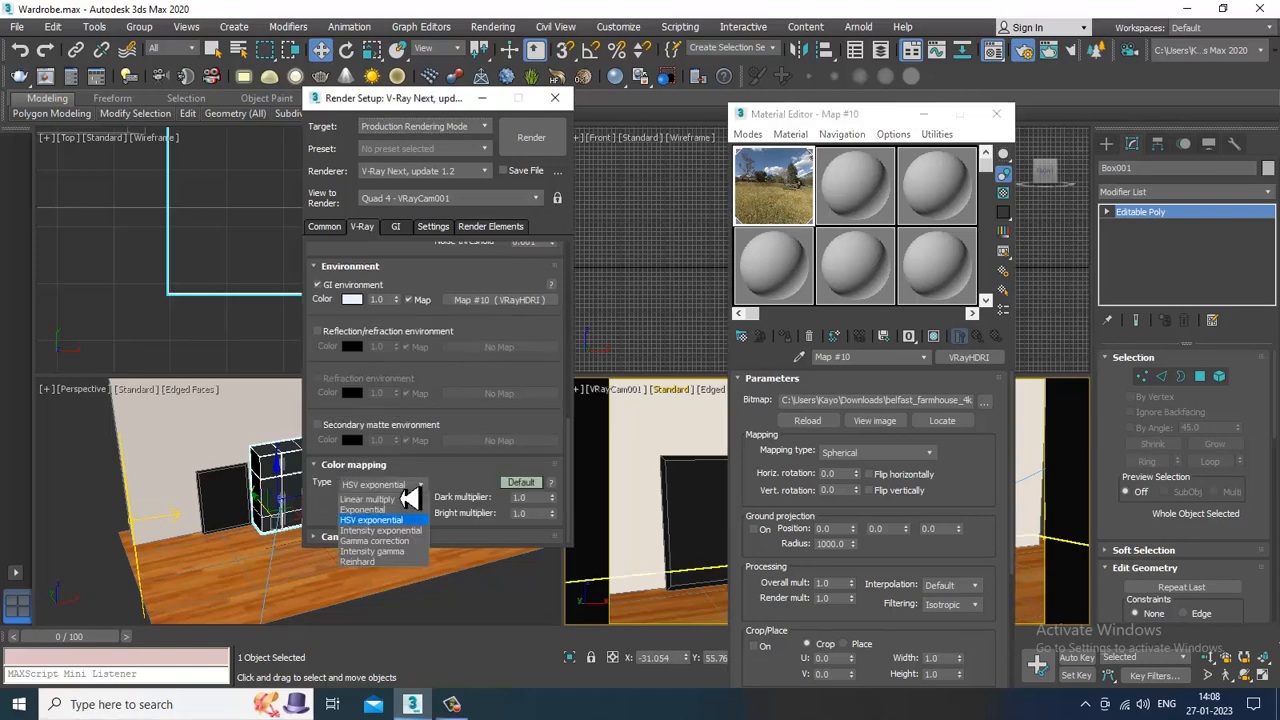
click(409, 520)
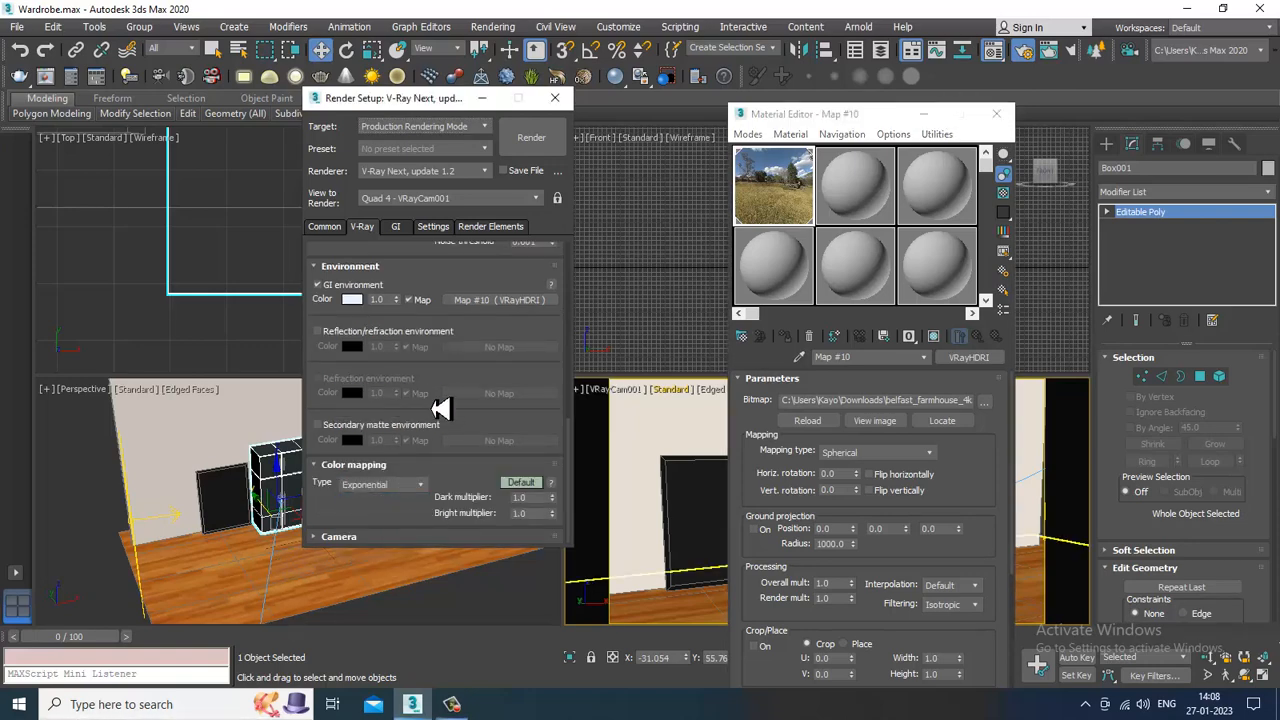
Choose Irradiance map as the primary engine for global illumination.
click(400, 230)
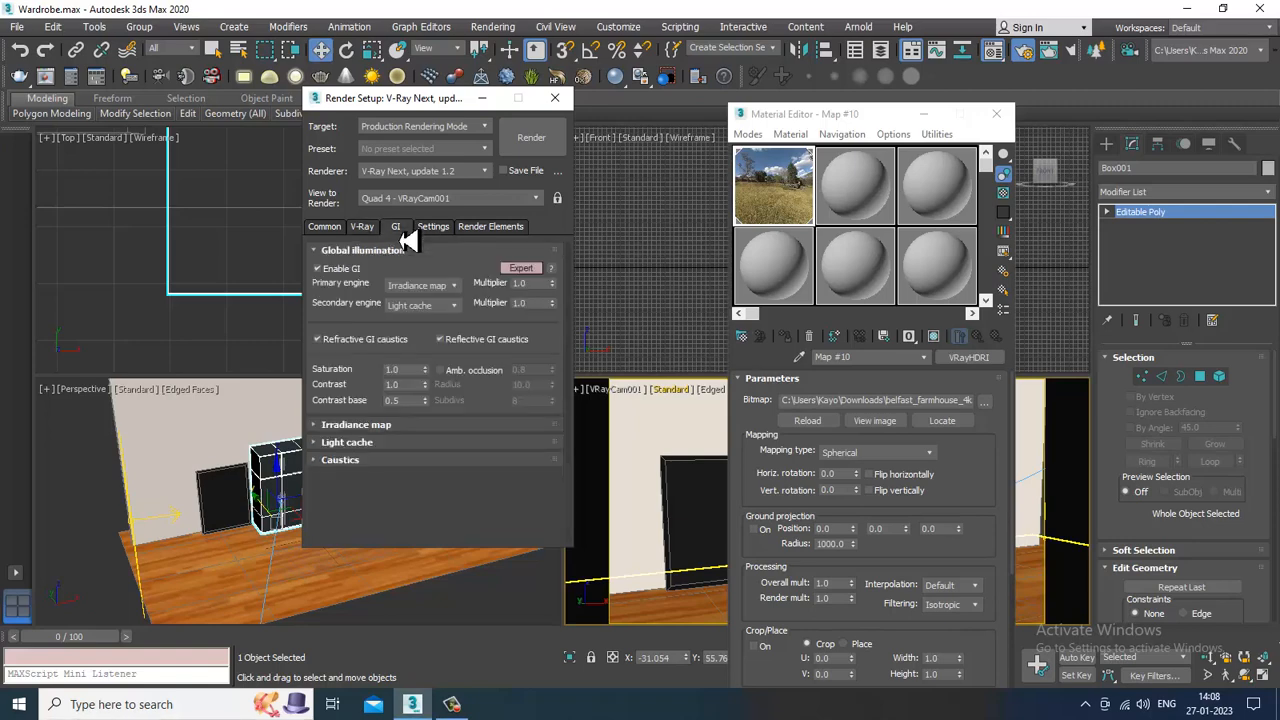
click(428, 287)
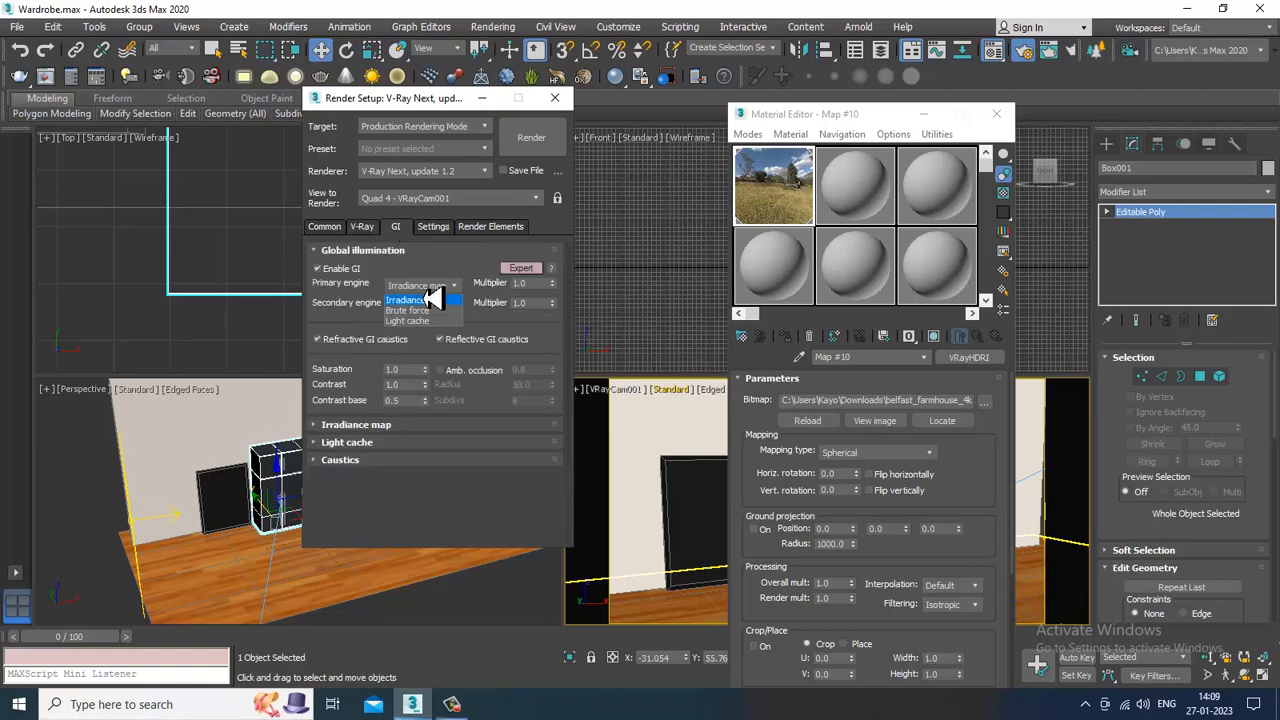
click(430, 298)
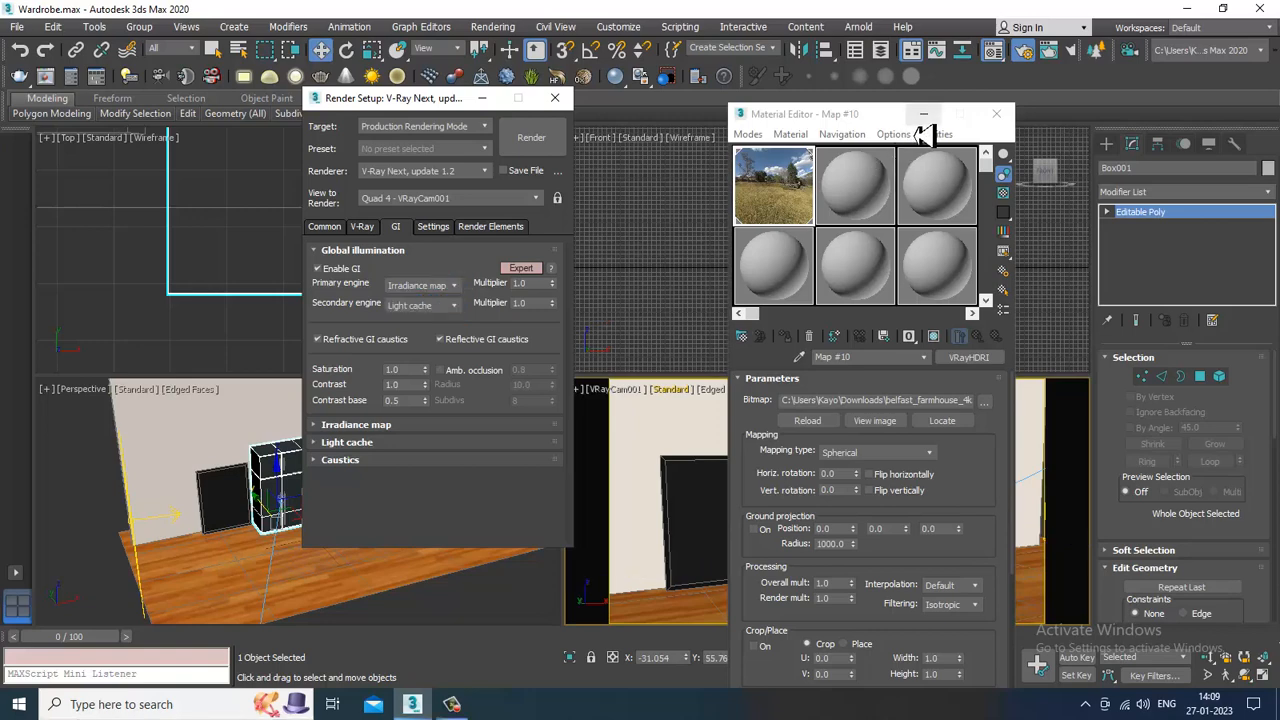
Turn on ground projection for the HDRI map, put the Material Editor away and restart V-Ray IPR in the VRayCam001 viewport.
click(758, 530)
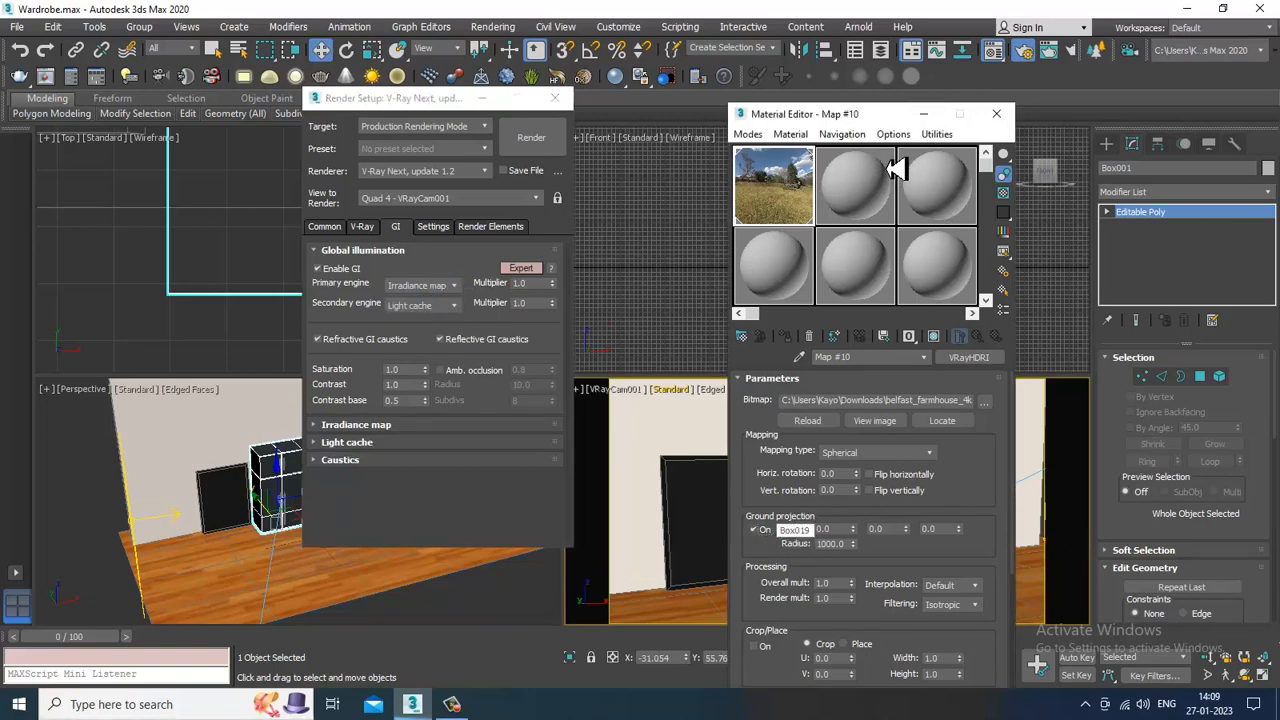
key(m)
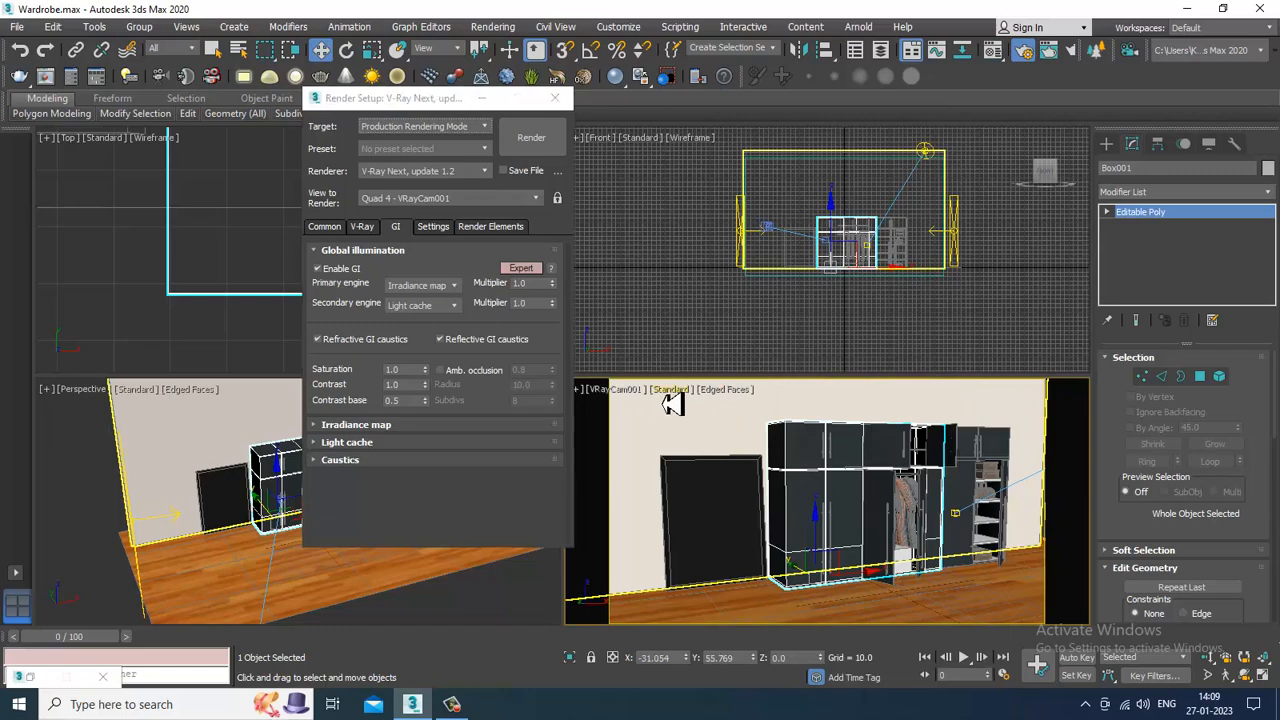
click(671, 389)
click(737, 424)
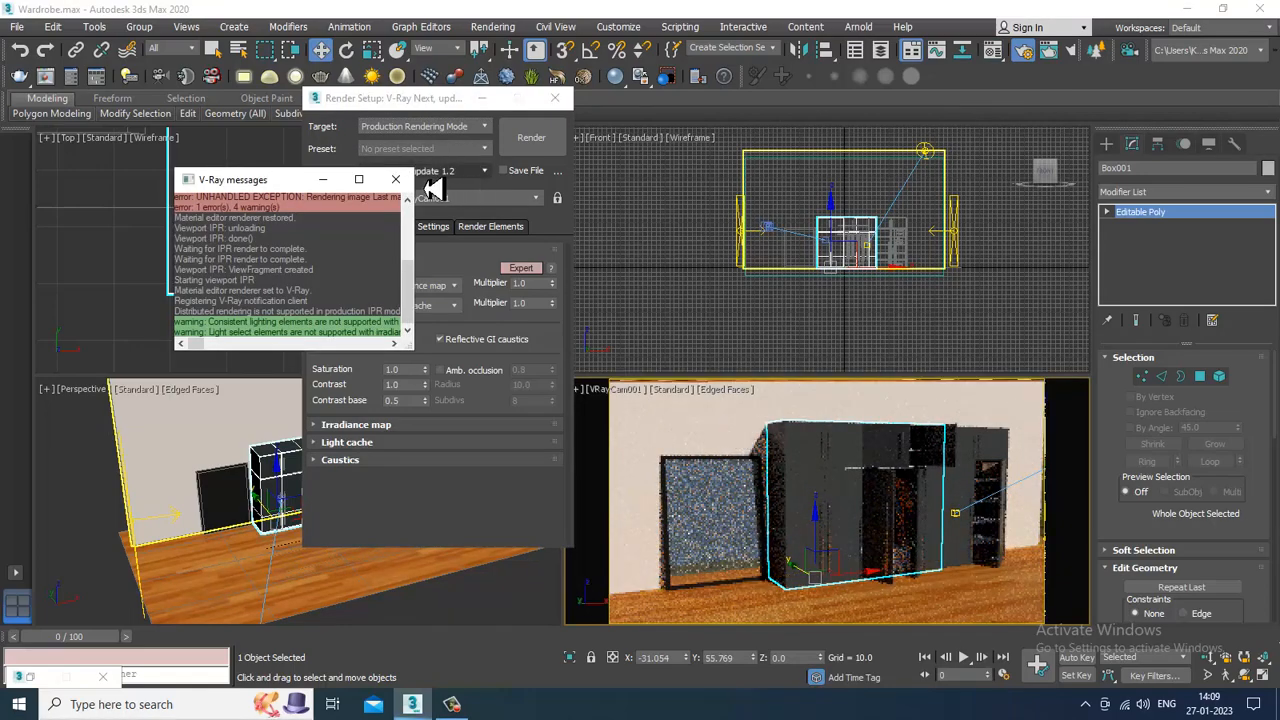
click(395, 179)
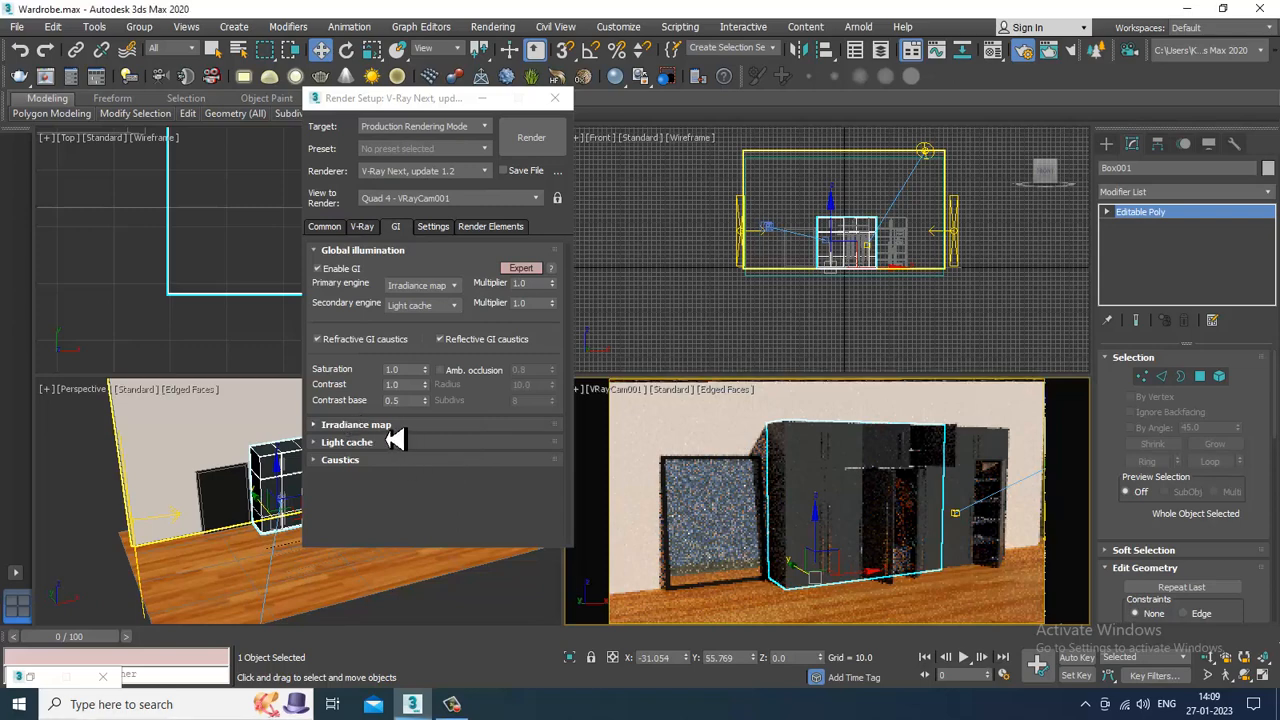
Show the Irradiance map settings in Expert mode and move the V-Ray messages window clear of Render Setup.
click(395, 430)
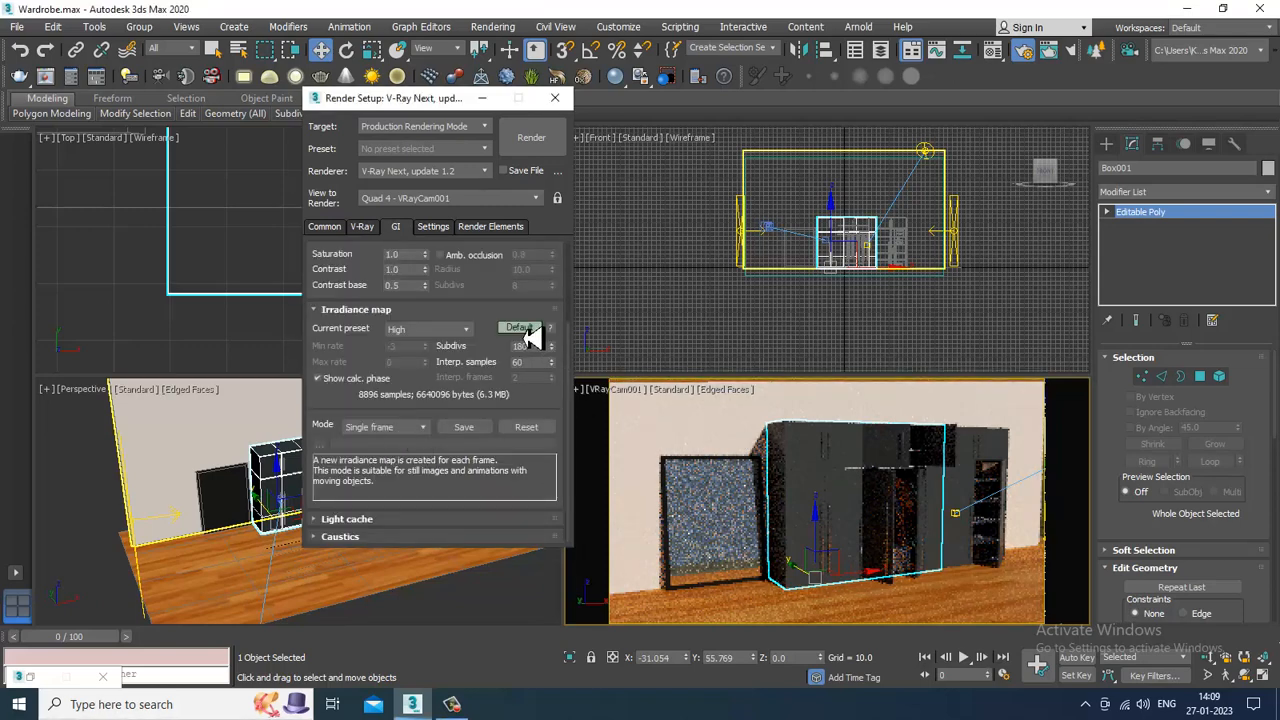
click(527, 331)
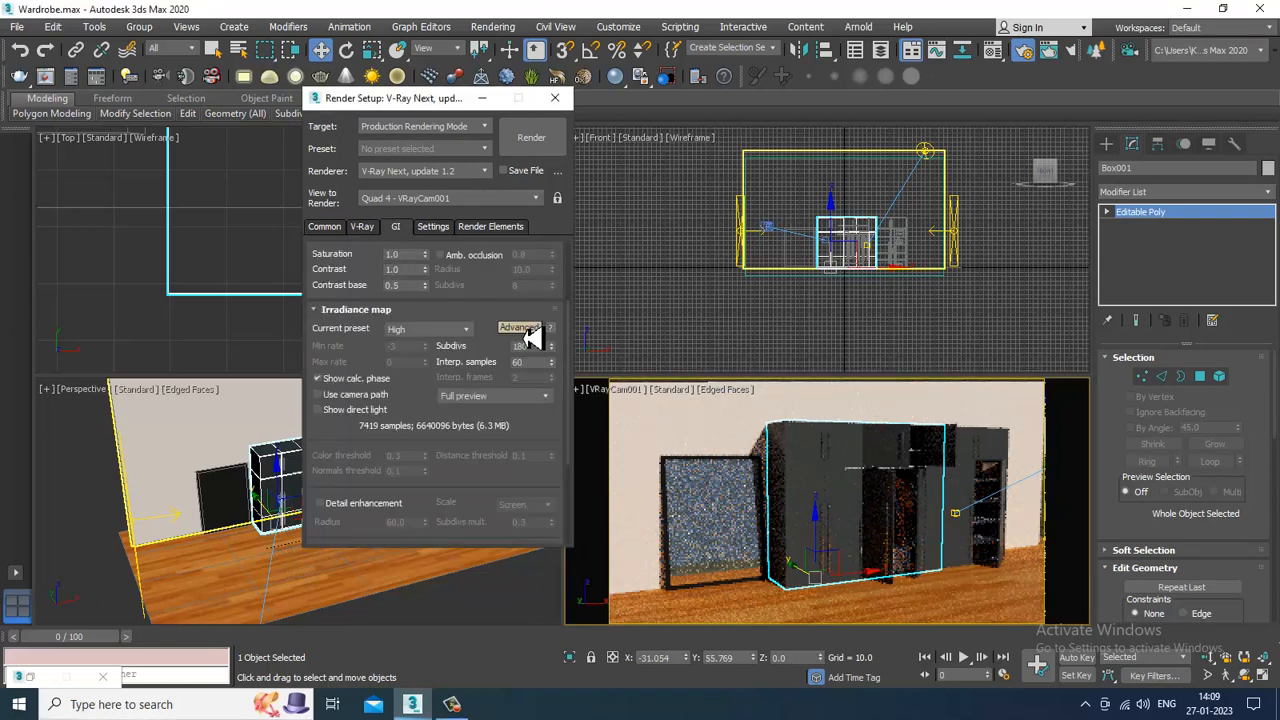
click(530, 335)
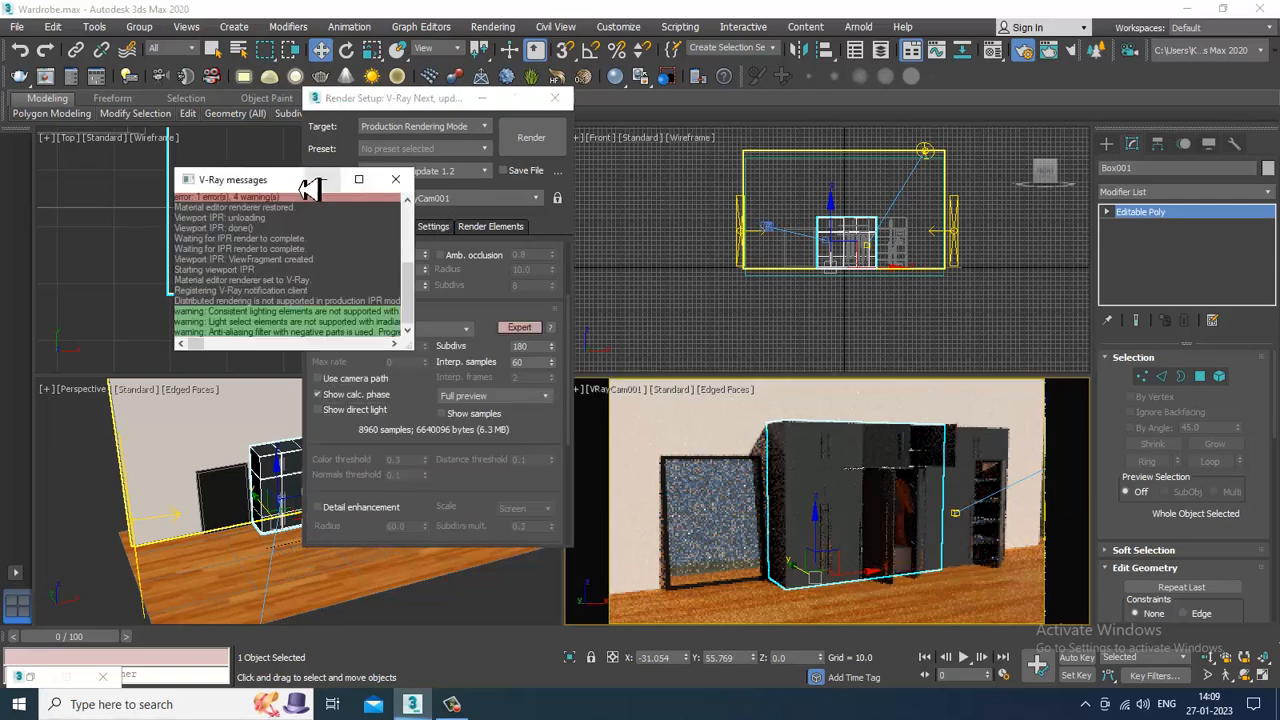
drag(311, 189, 165, 189)
scroll(541, 272, down, 3)
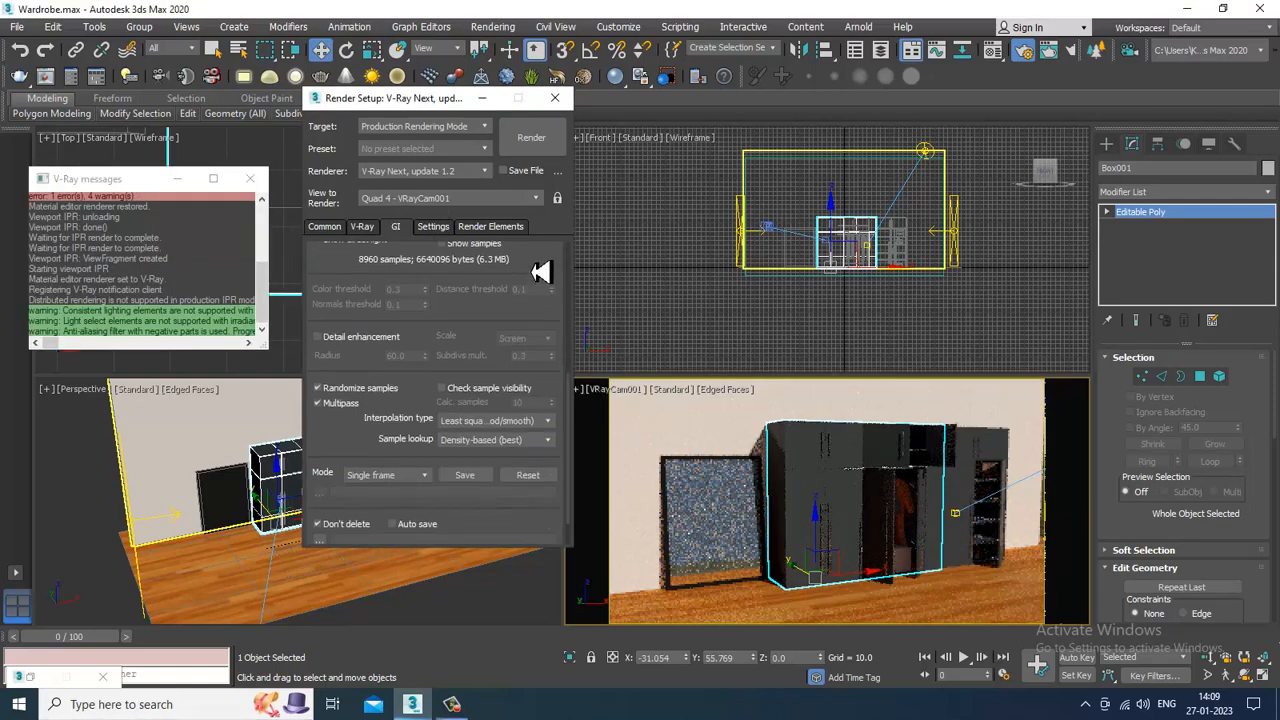
drag(531, 260, 541, 327)
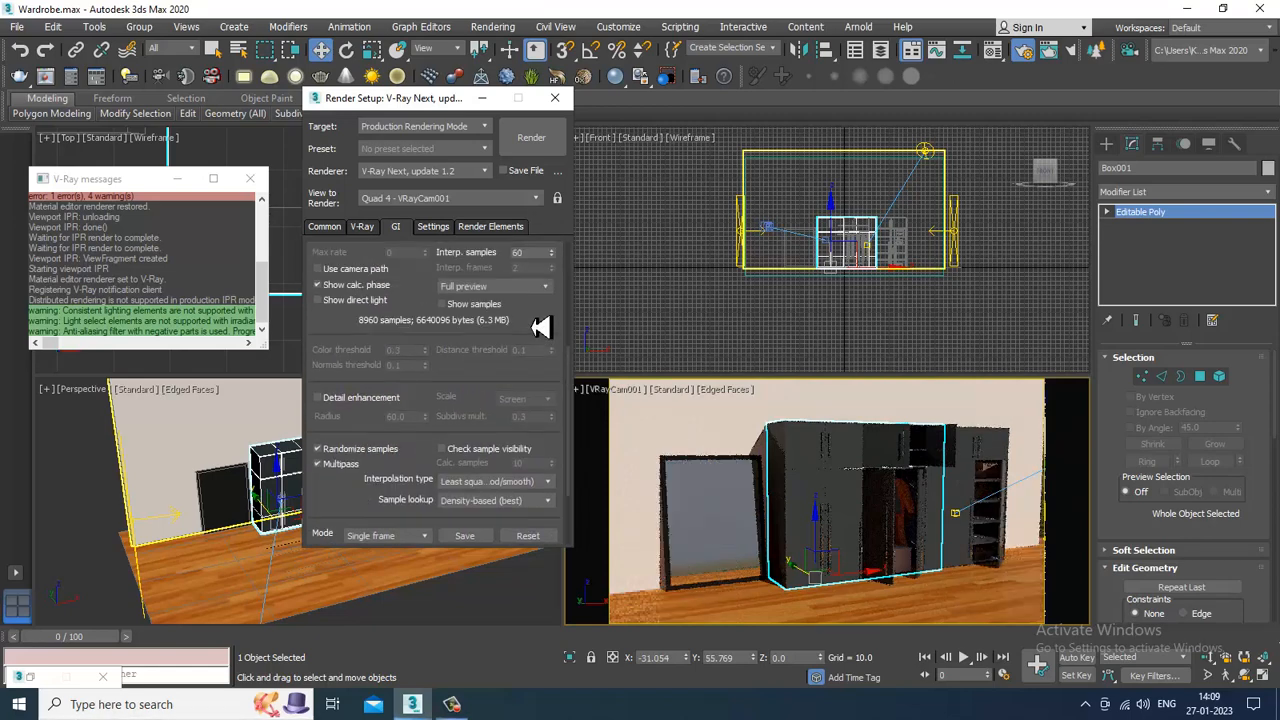
Set the Light cache subdivs to 2500.
drag(320, 523, 370, 375)
click(346, 519)
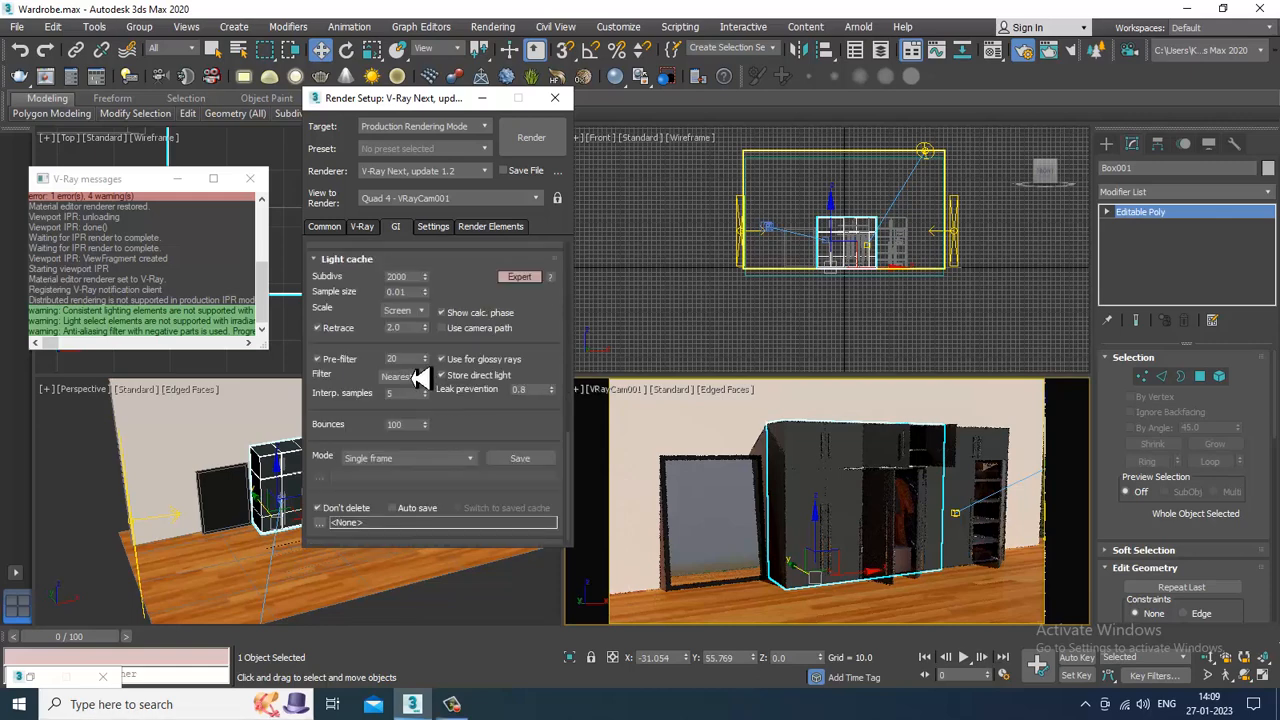
double_click(396, 277)
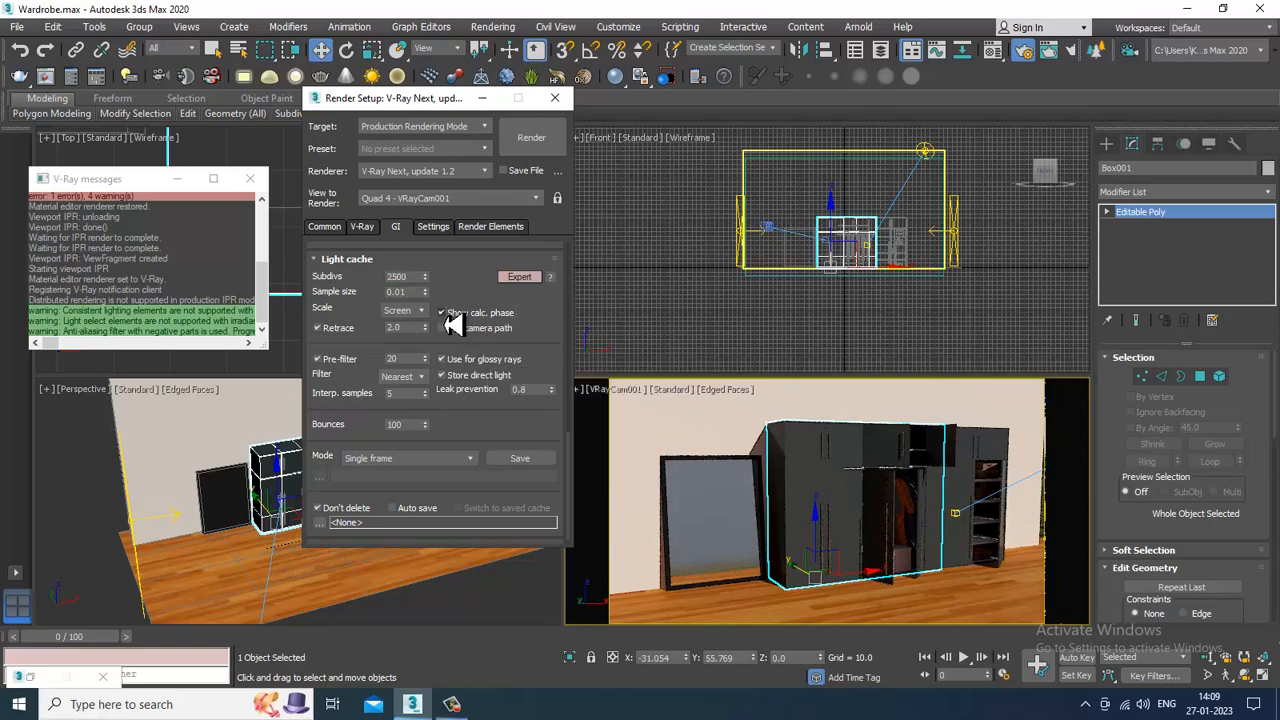
scroll(500, 379, down, 1)
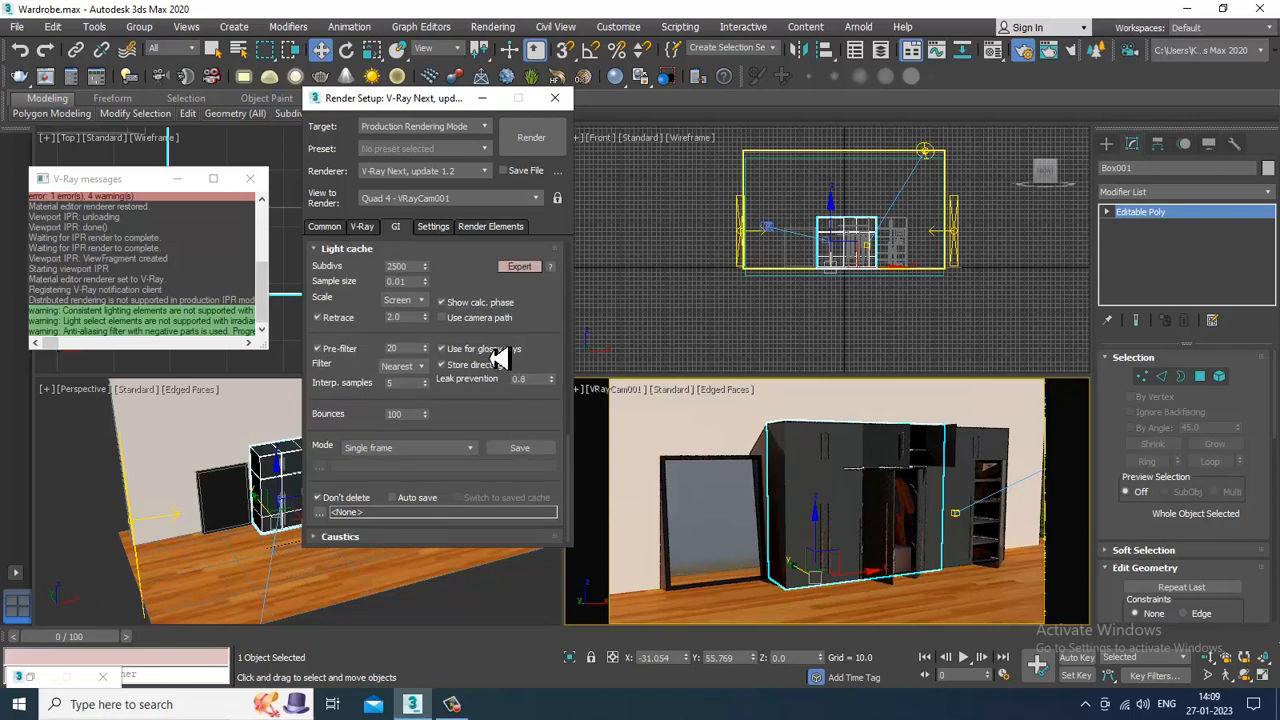
Switch the V-Ray System settings to Advanced mode, set the dynamic memory limit to 8000 MB and put Render Setup away.
click(441, 230)
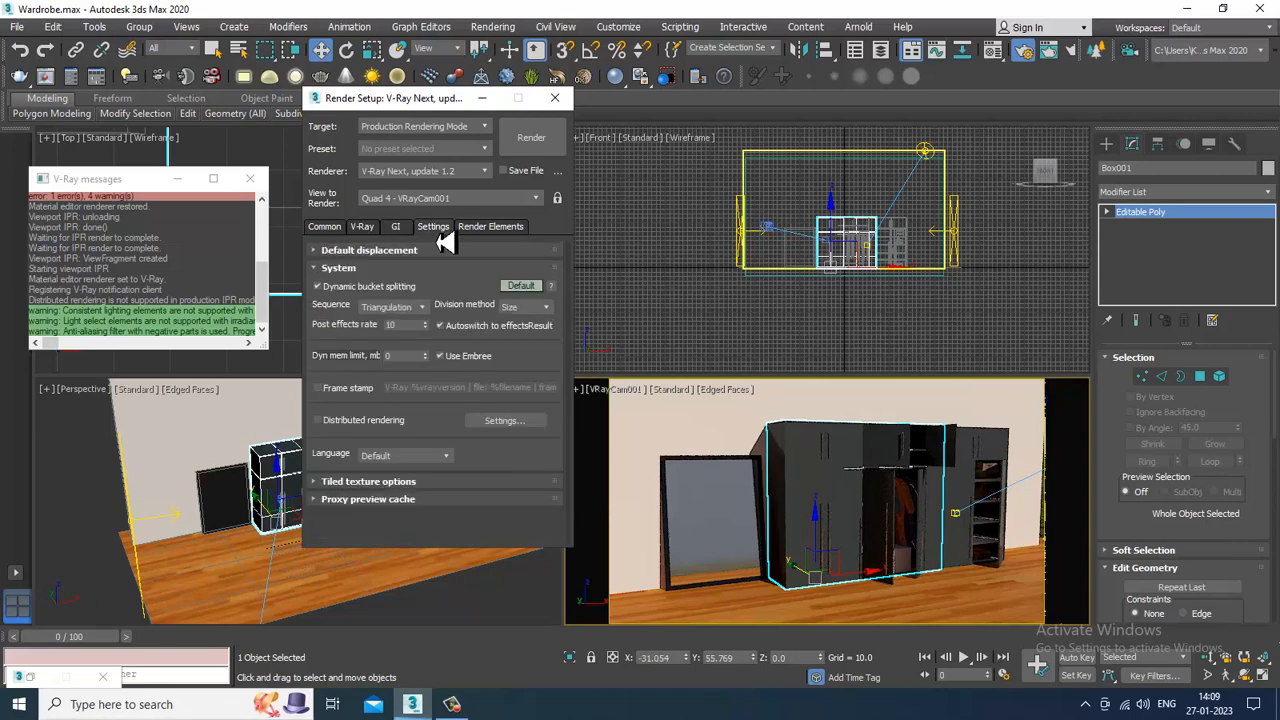
click(527, 288)
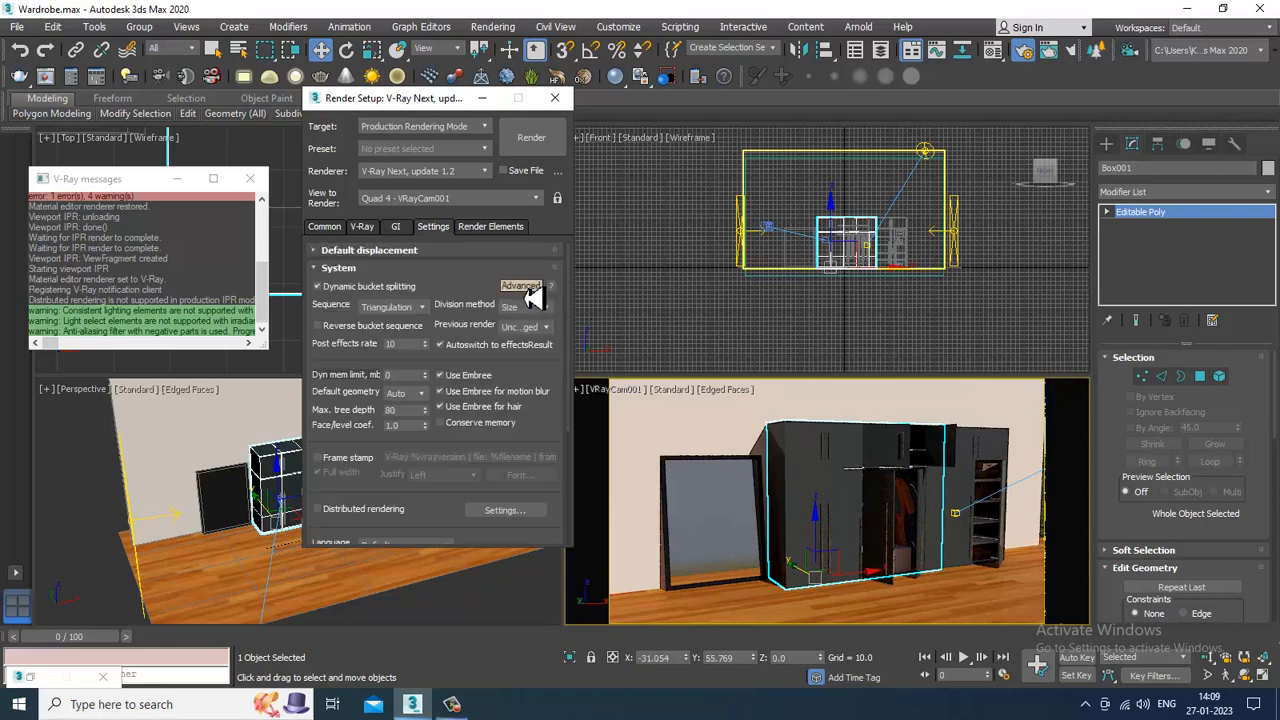
double_click(405, 375)
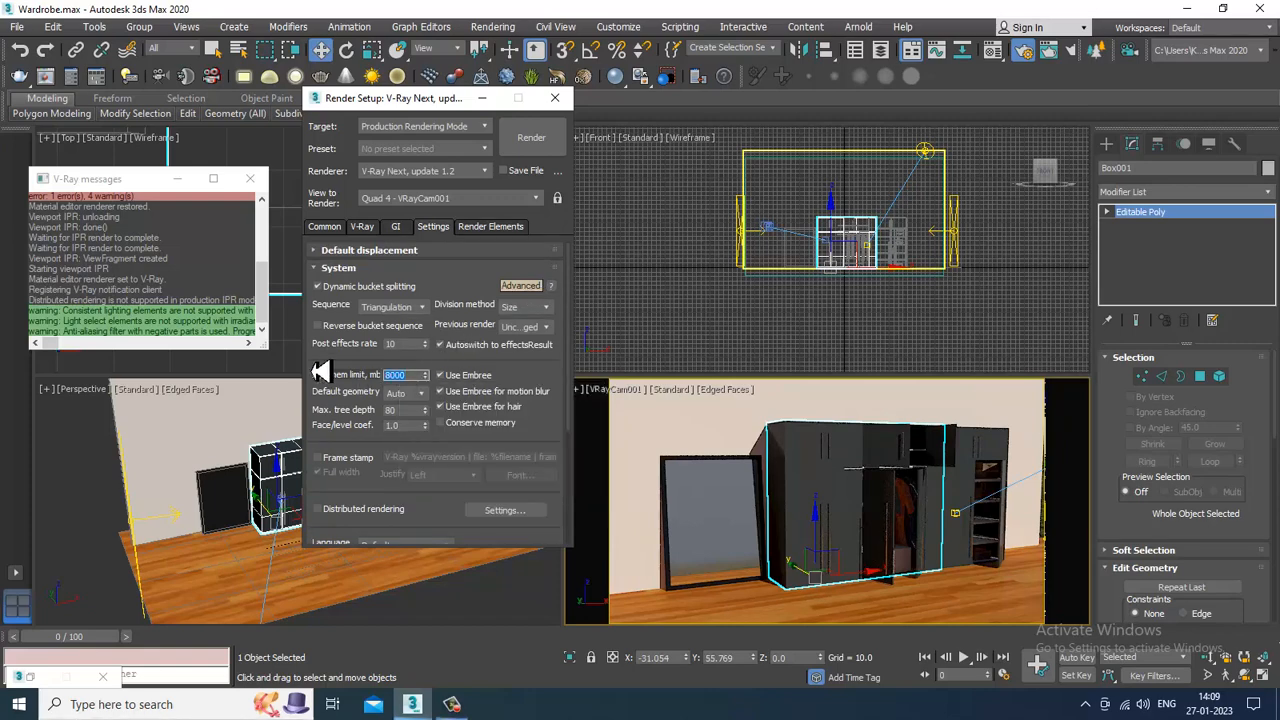
drag(408, 471, 448, 357)
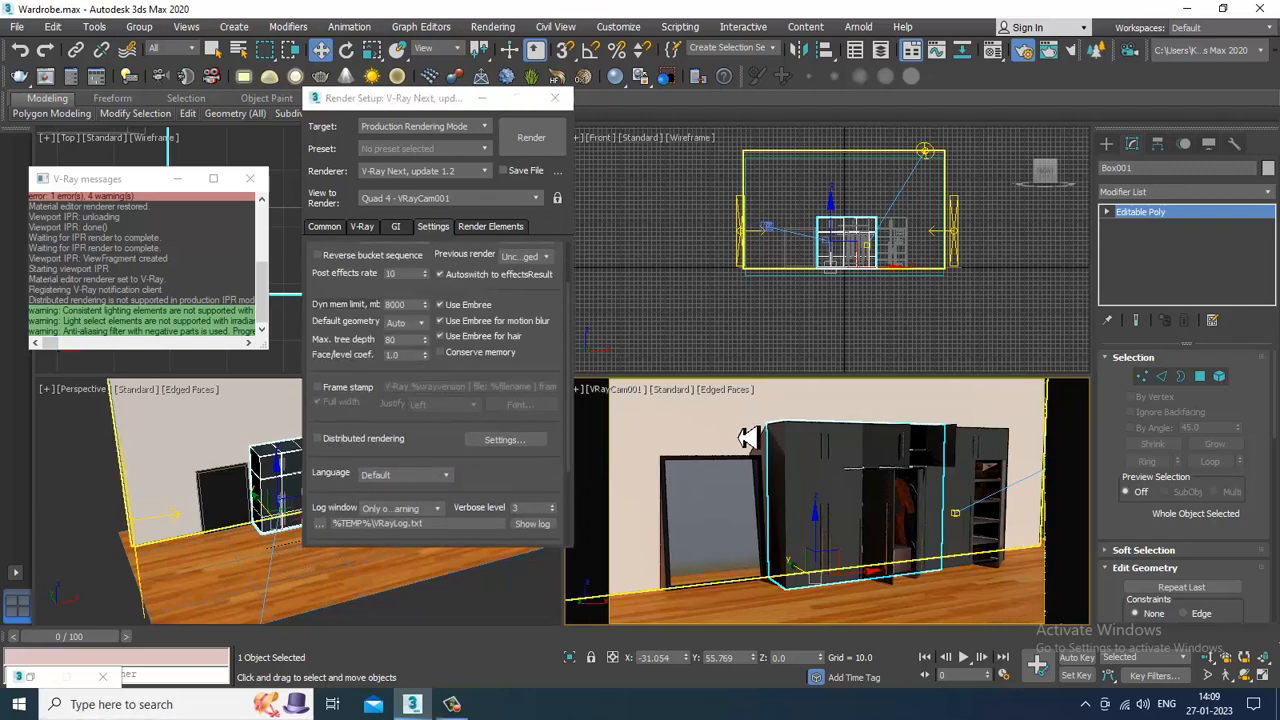
click(798, 463)
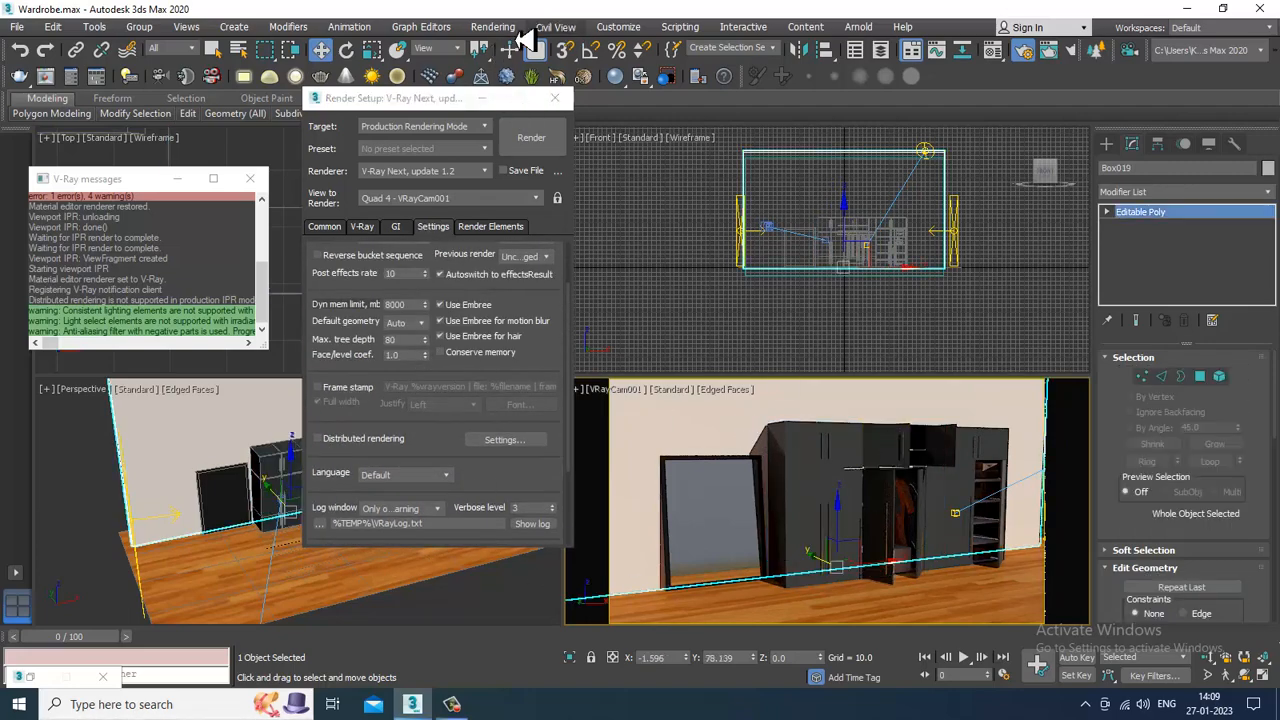
click(555, 97)
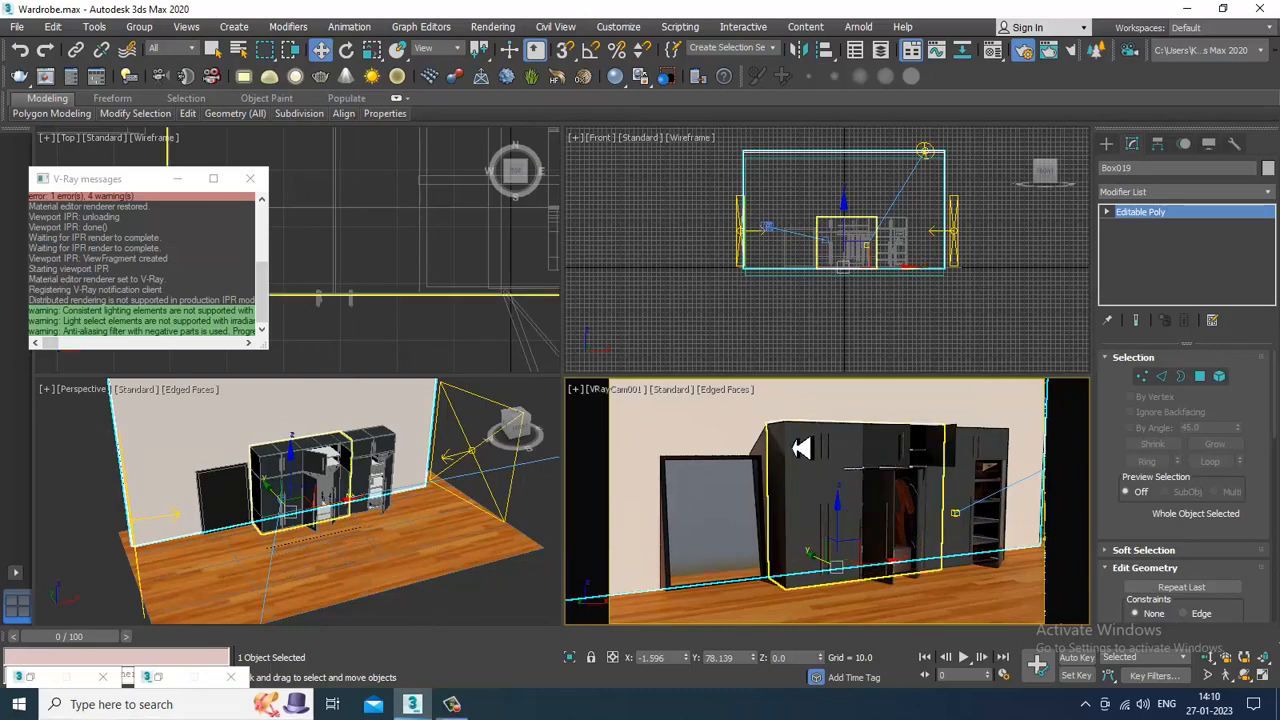
Walk the VRayCam001 camera slightly forward and to the left in the maximized camera viewport.
key(alt+w)
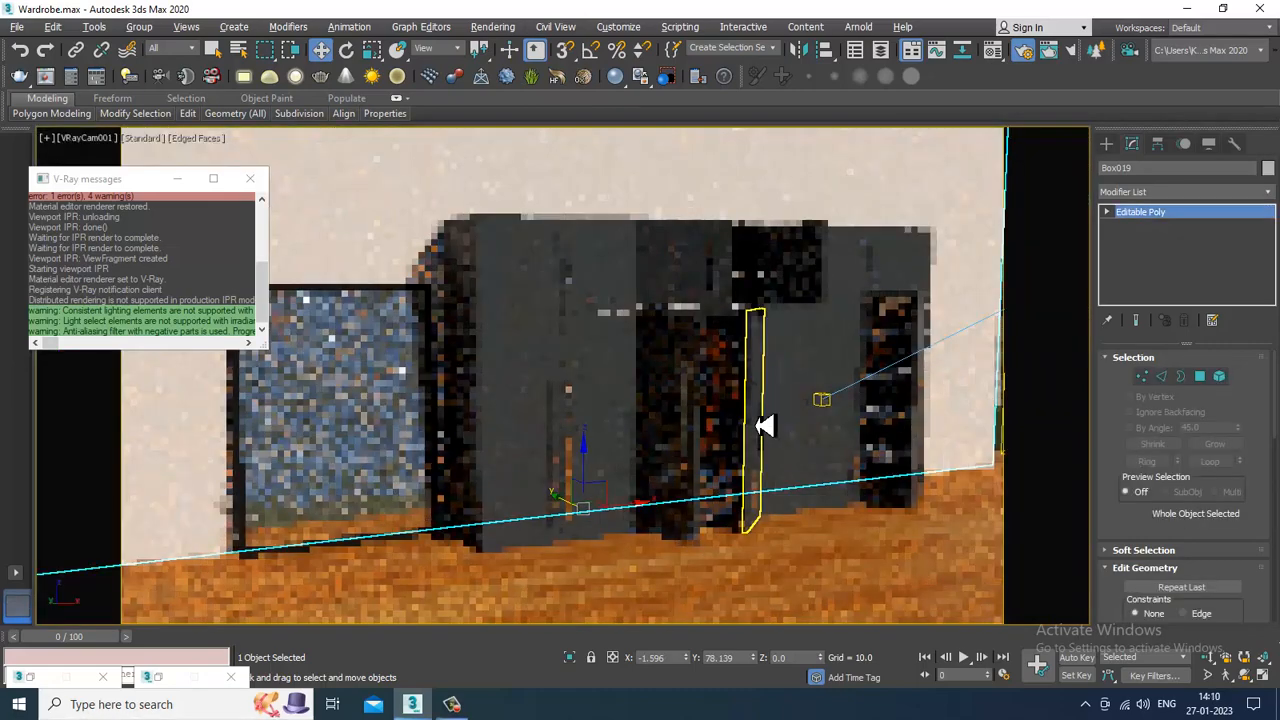
key(Up)
key(Up)
key(Up)
key(Left)
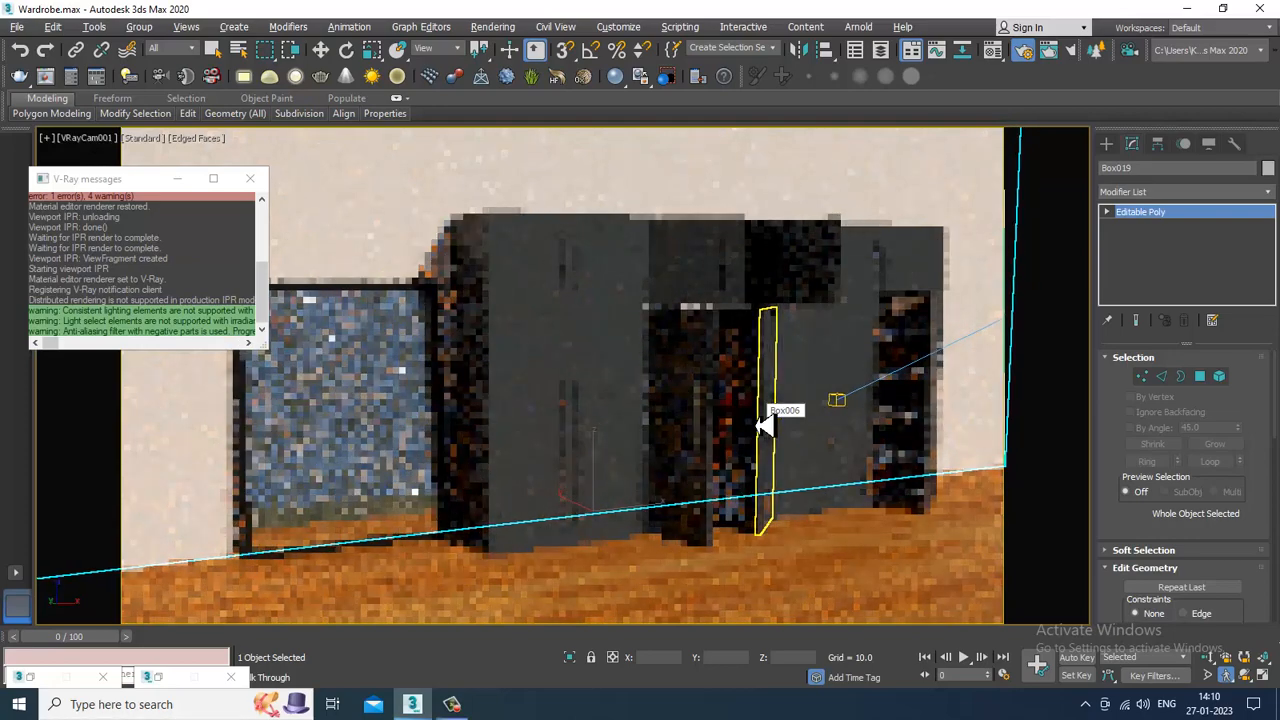
Run a test render of the VRayCam001 view, stop it during the light cache pass and close the frame buffer.
click(492, 28)
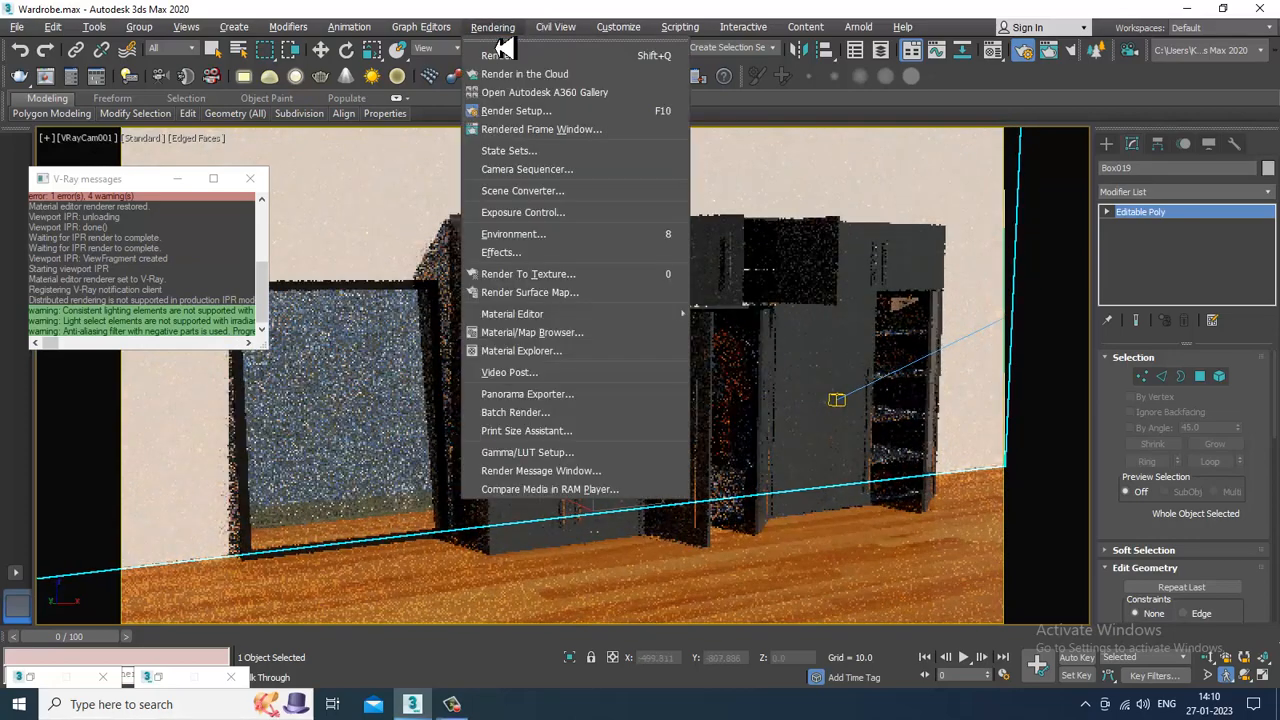
click(520, 55)
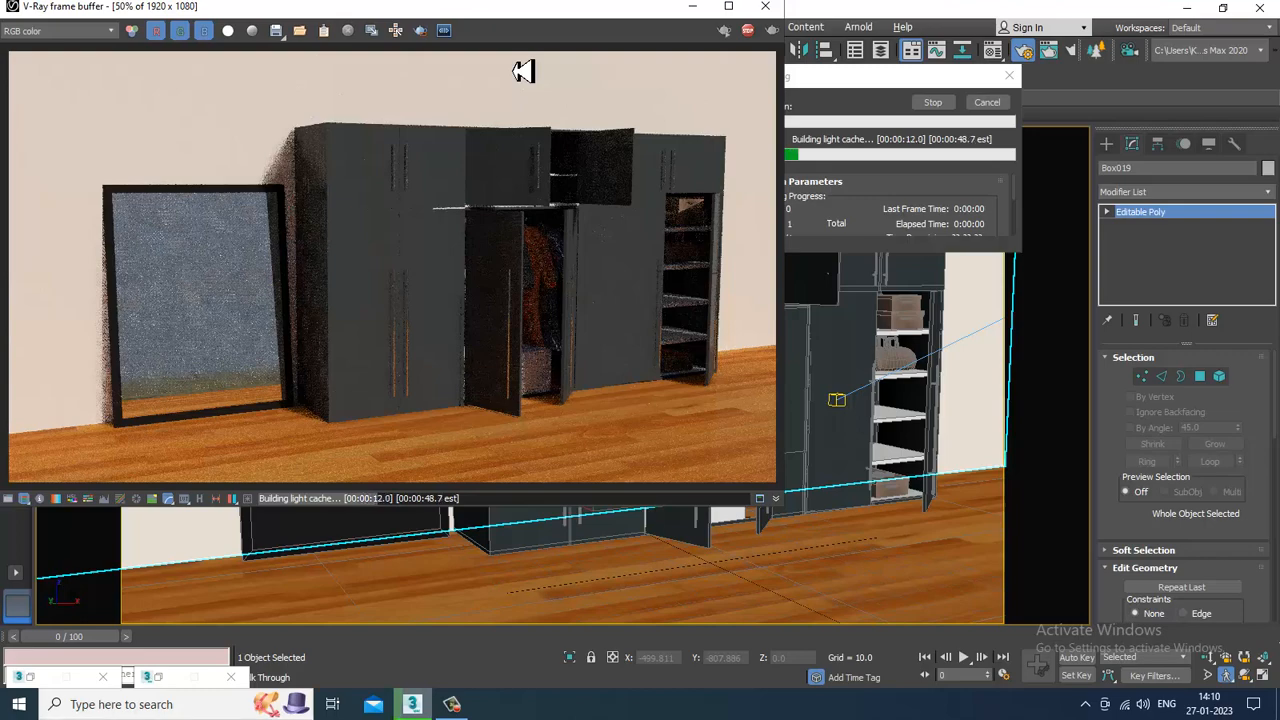
key(Escape)
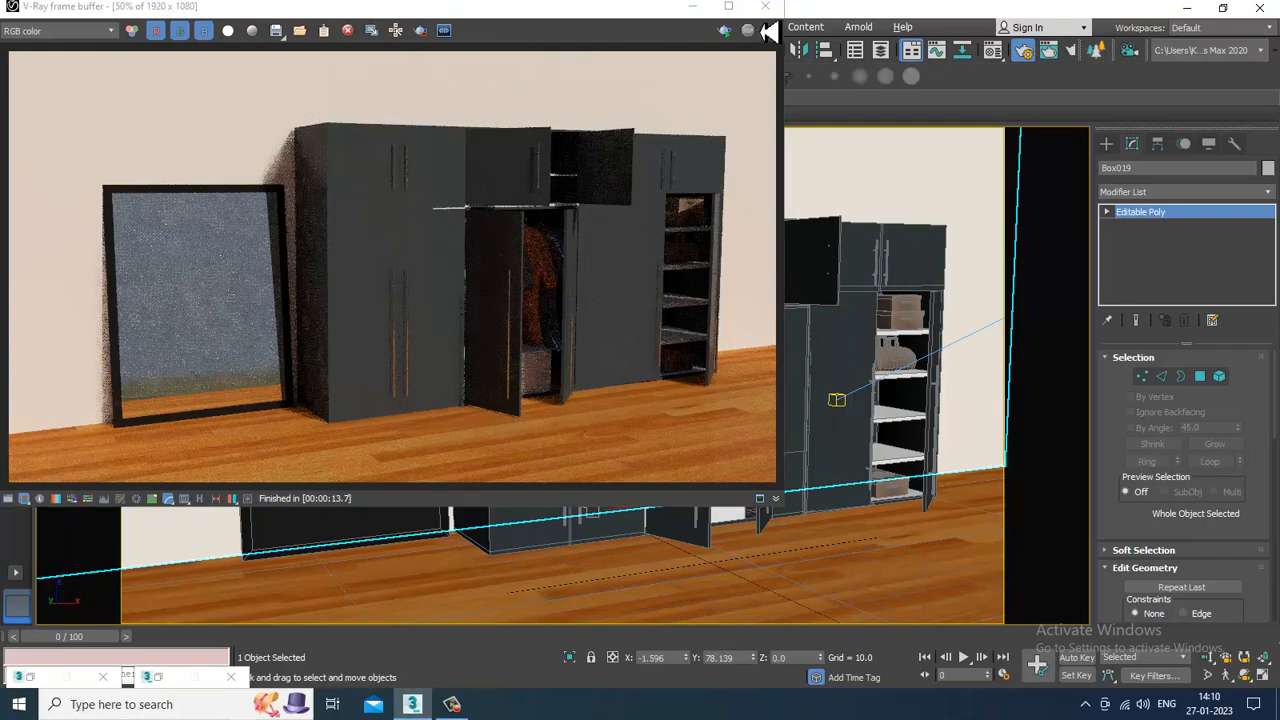
click(766, 7)
Move the VRaySun along X to about -206 in front of the wardrobe and set its photon emit radius to 172.60.
key(alt+w)
alt+middle_drag(444, 447, 423, 486)
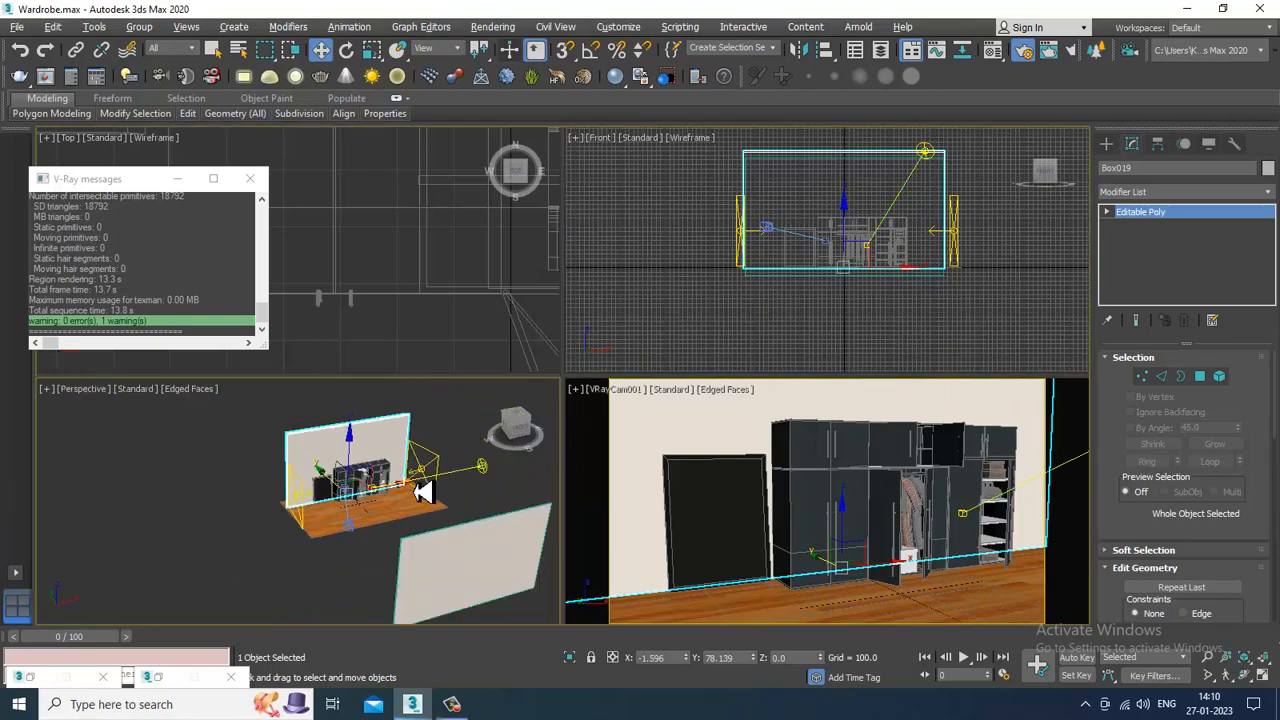
key(alt+w)
alt+middle_drag(737, 411, 926, 366)
click(922, 364)
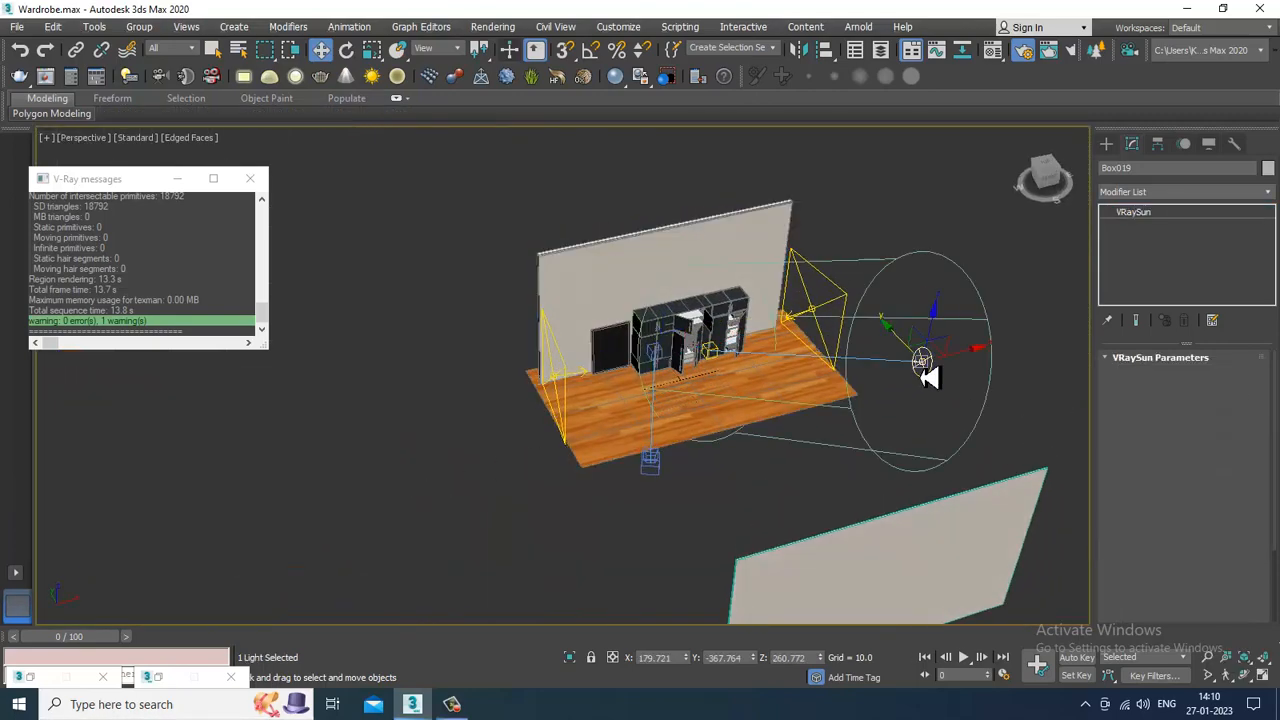
drag(978, 364, 720, 437)
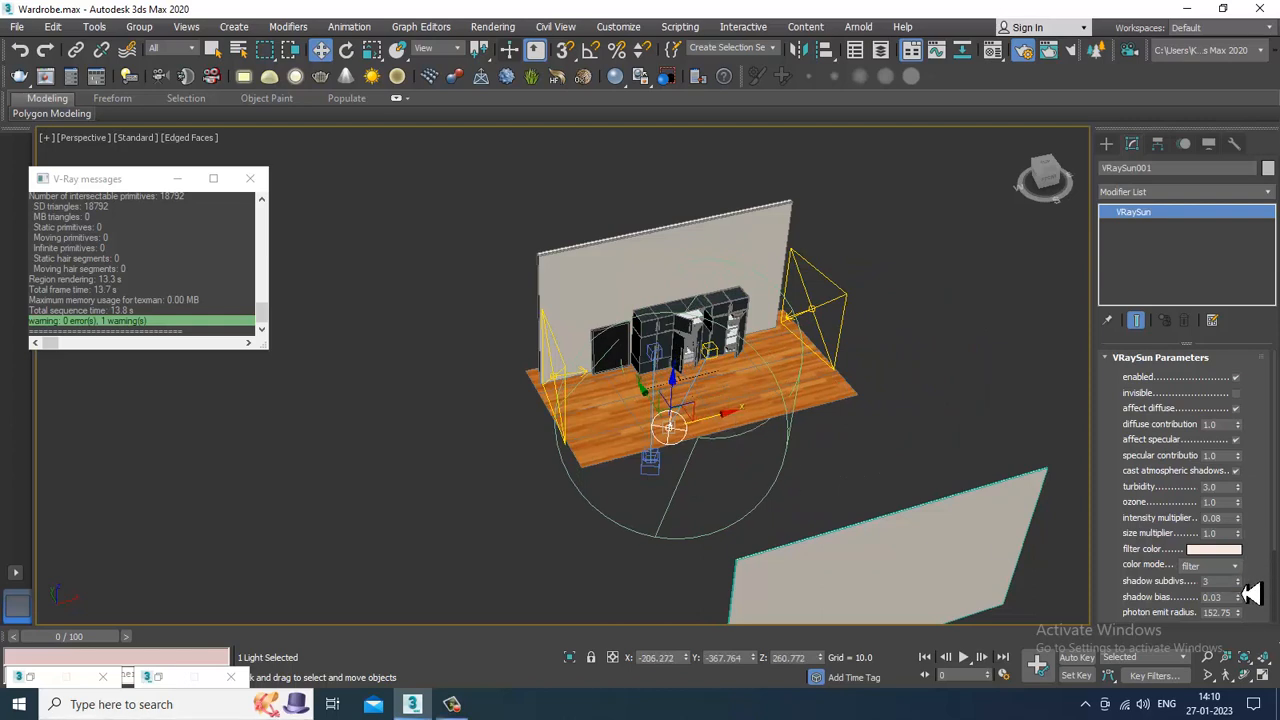
drag(1243, 622, 1246, 615)
alt+middle_drag(717, 423, 733, 411)
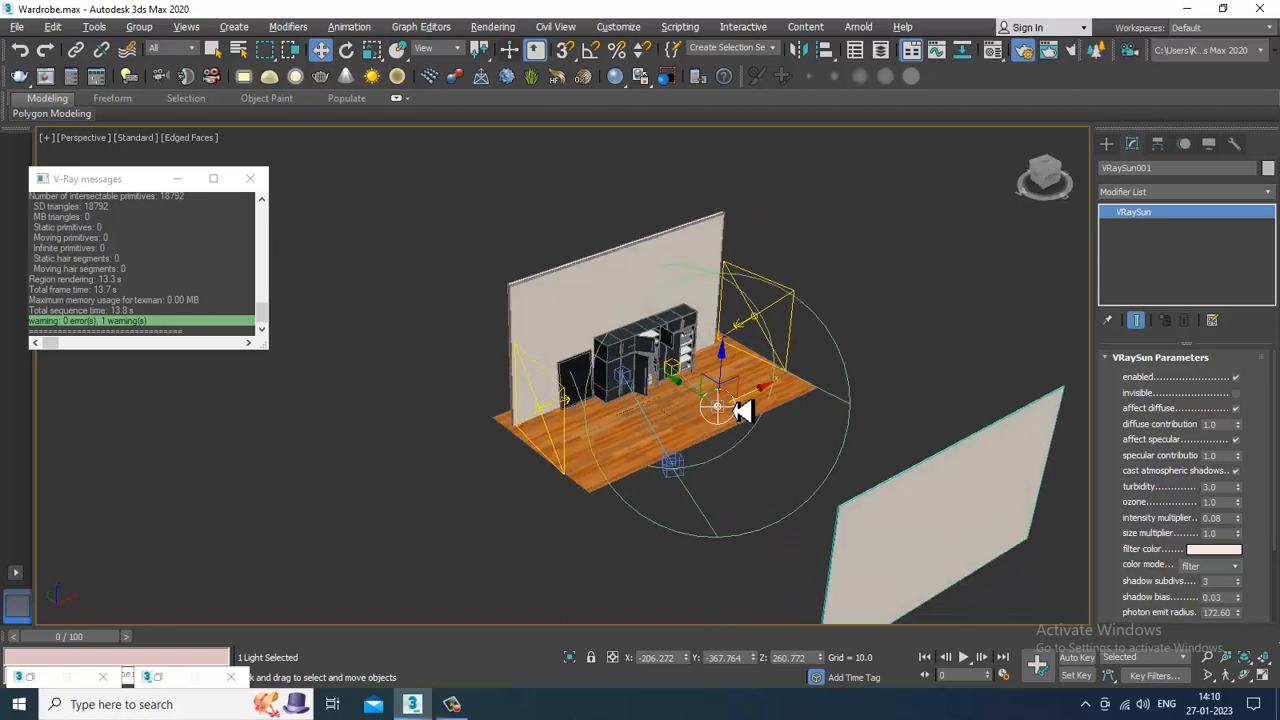
Test-render the maximized VRayCam001 view with the repositioned sun, then close the frame buffer.
key(alt+w)
click(760, 461)
key(alt+w)
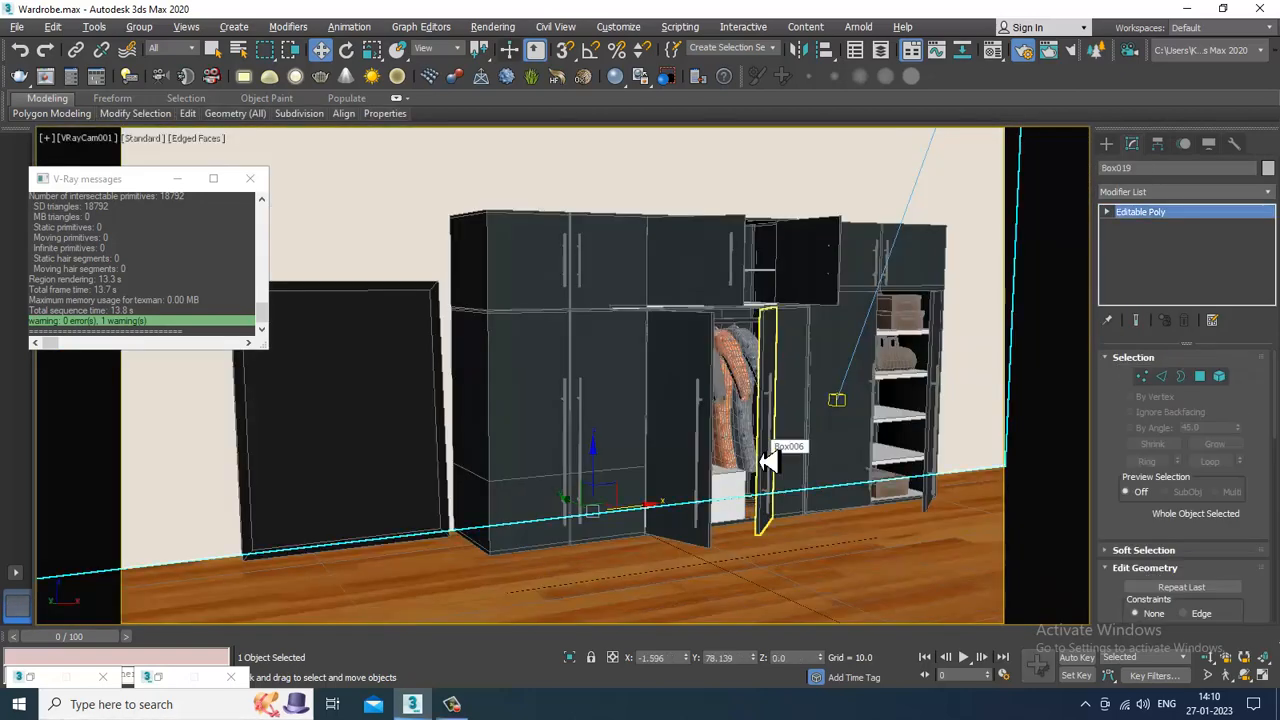
key(shift+q)
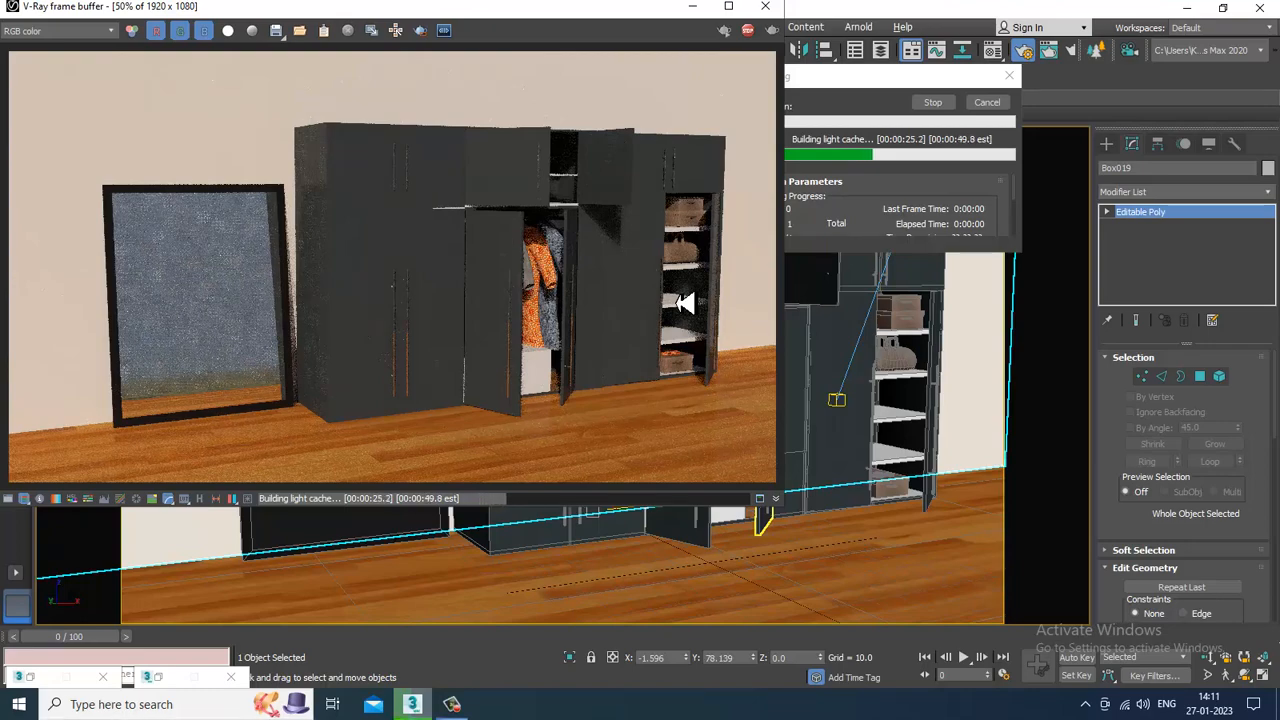
click(765, 6)
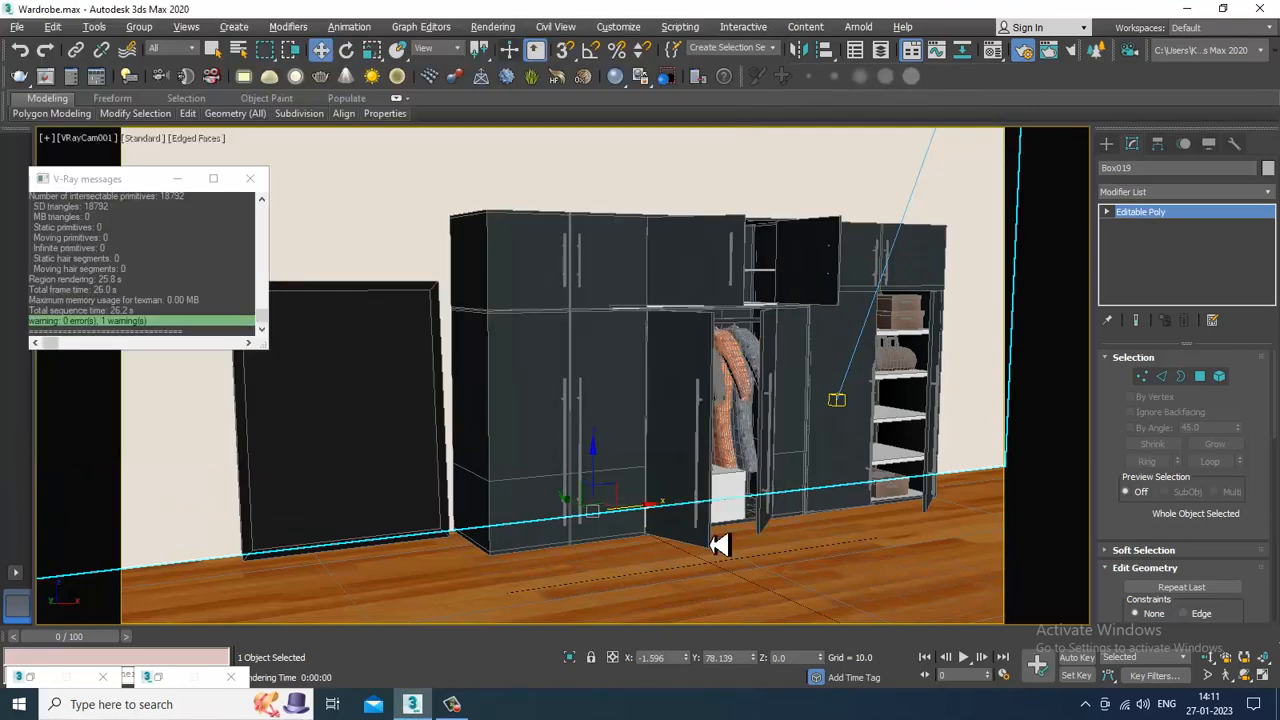
Select the floor plane and switch the Material Editor to Slate mode.
click(722, 609)
key(End)
key(m)
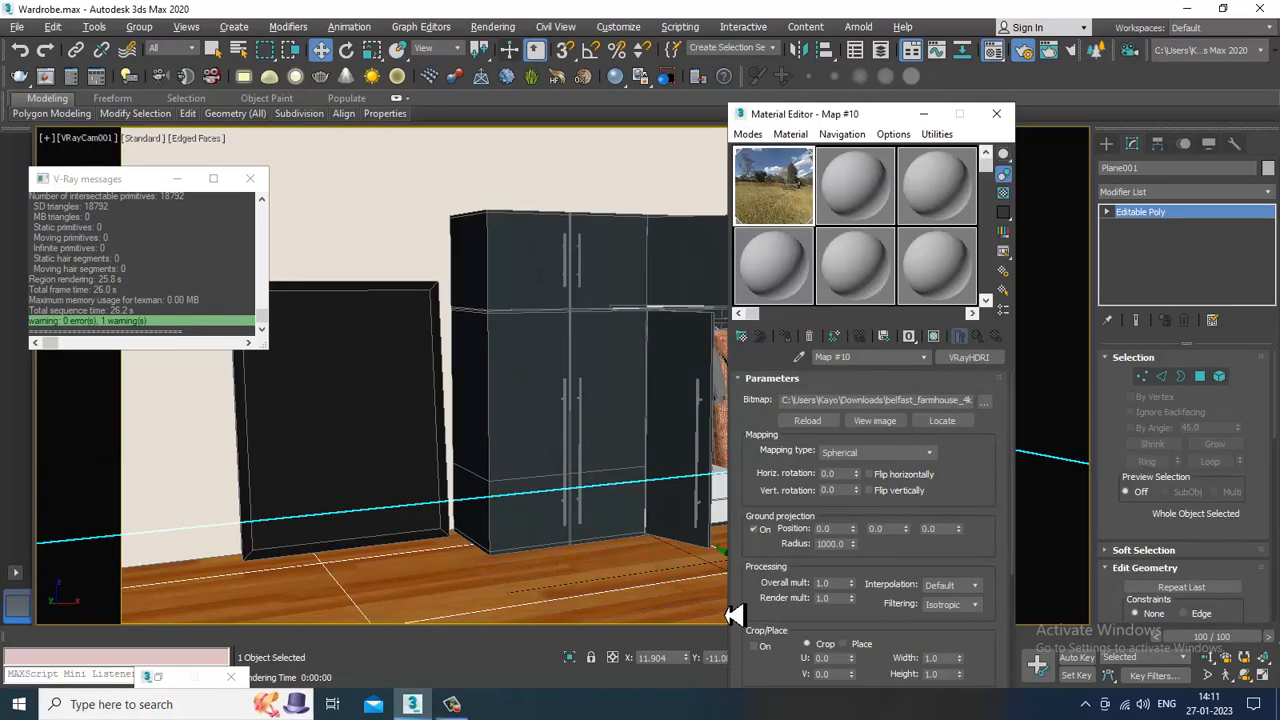
click(745, 134)
click(780, 176)
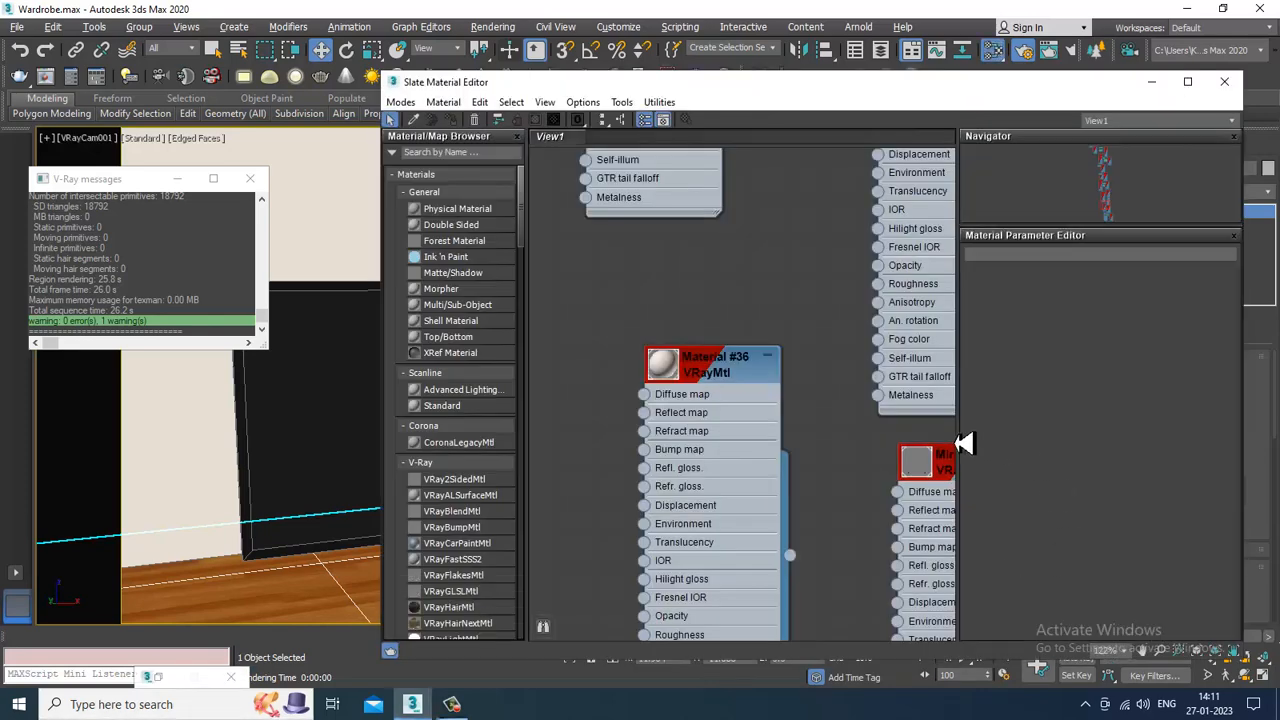
Lighten the reflection color of the Floor VRayMtl to a mid grey and put the Slate Material Editor away.
scroll(855, 322, down, 8)
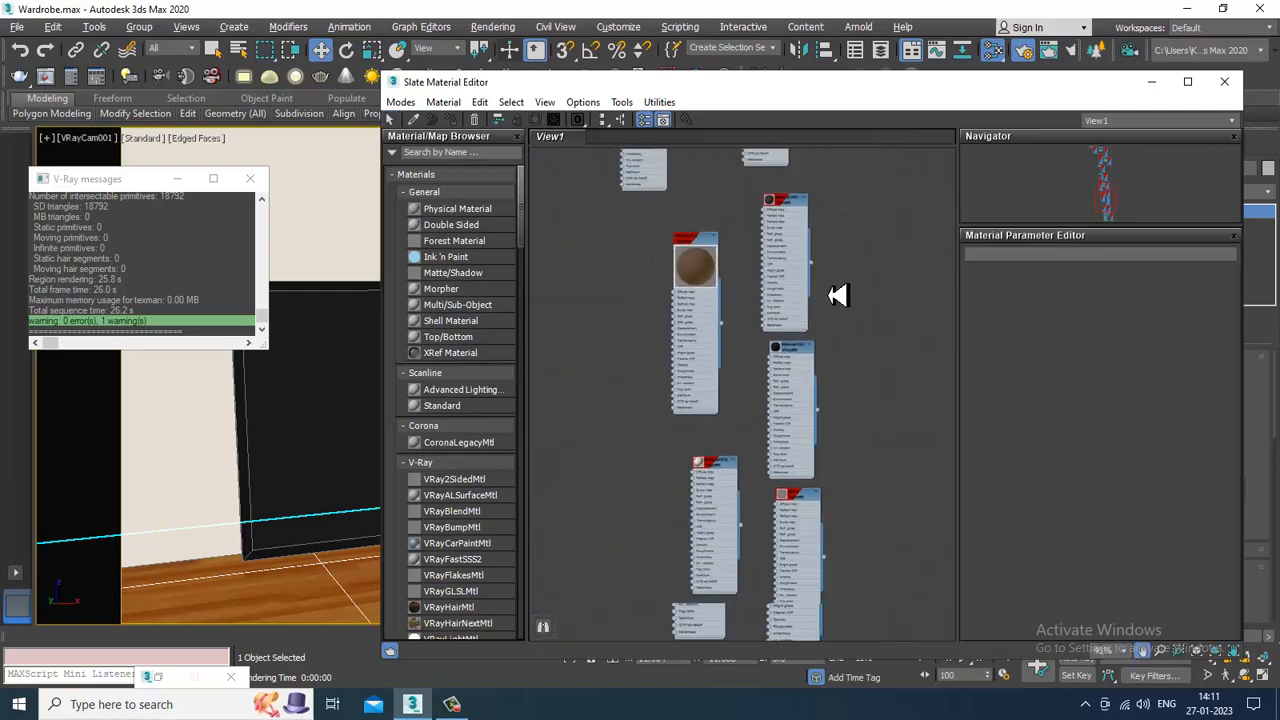
scroll(843, 310, down, 10)
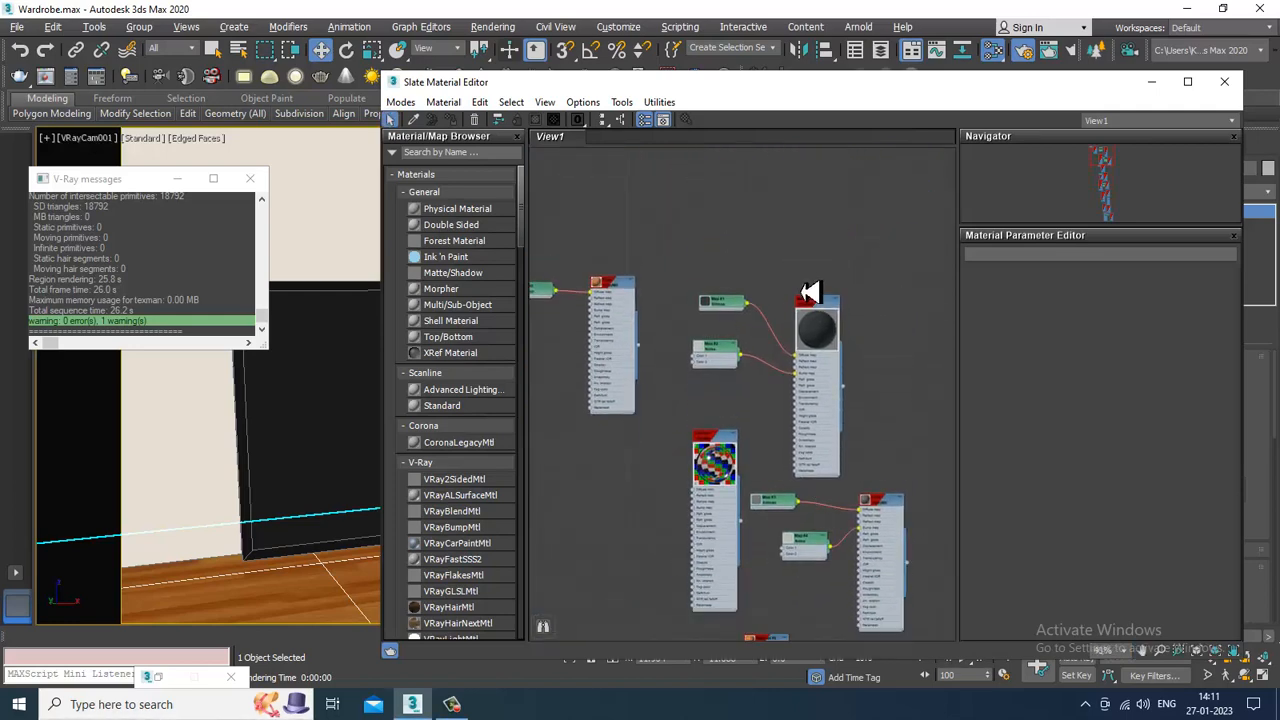
scroll(693, 354, up, 5)
double_click(694, 342)
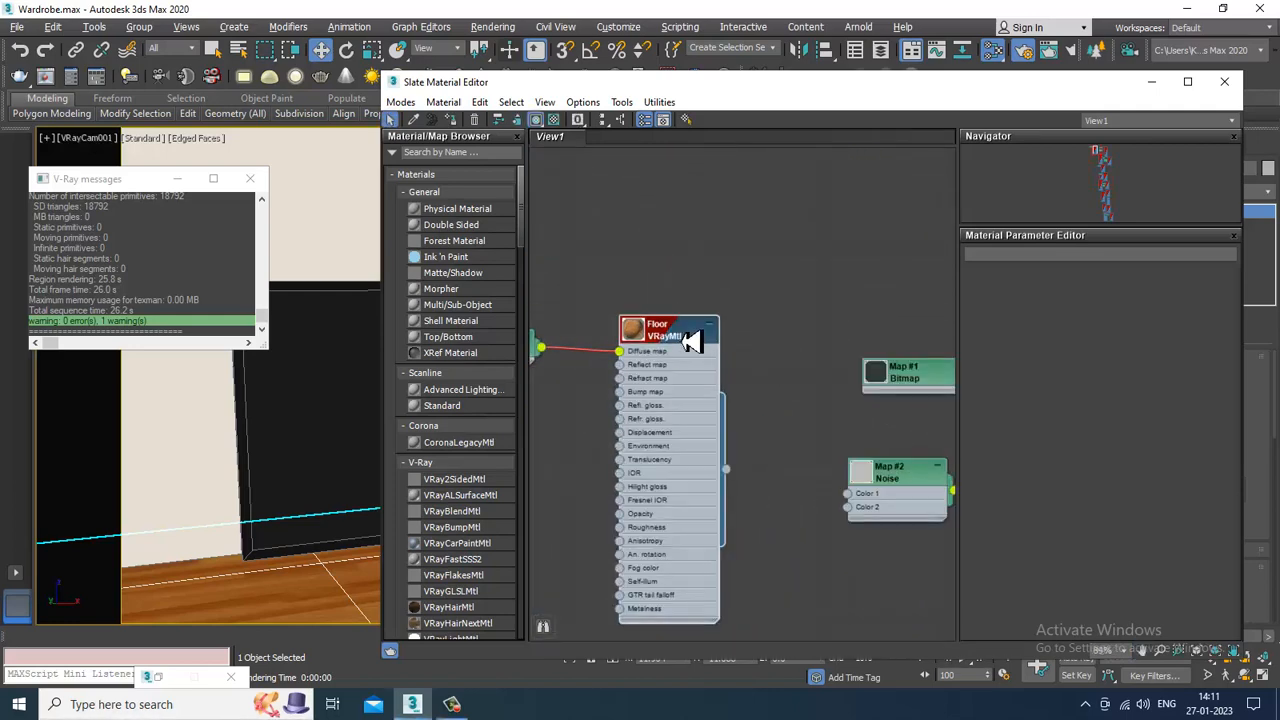
click(1066, 343)
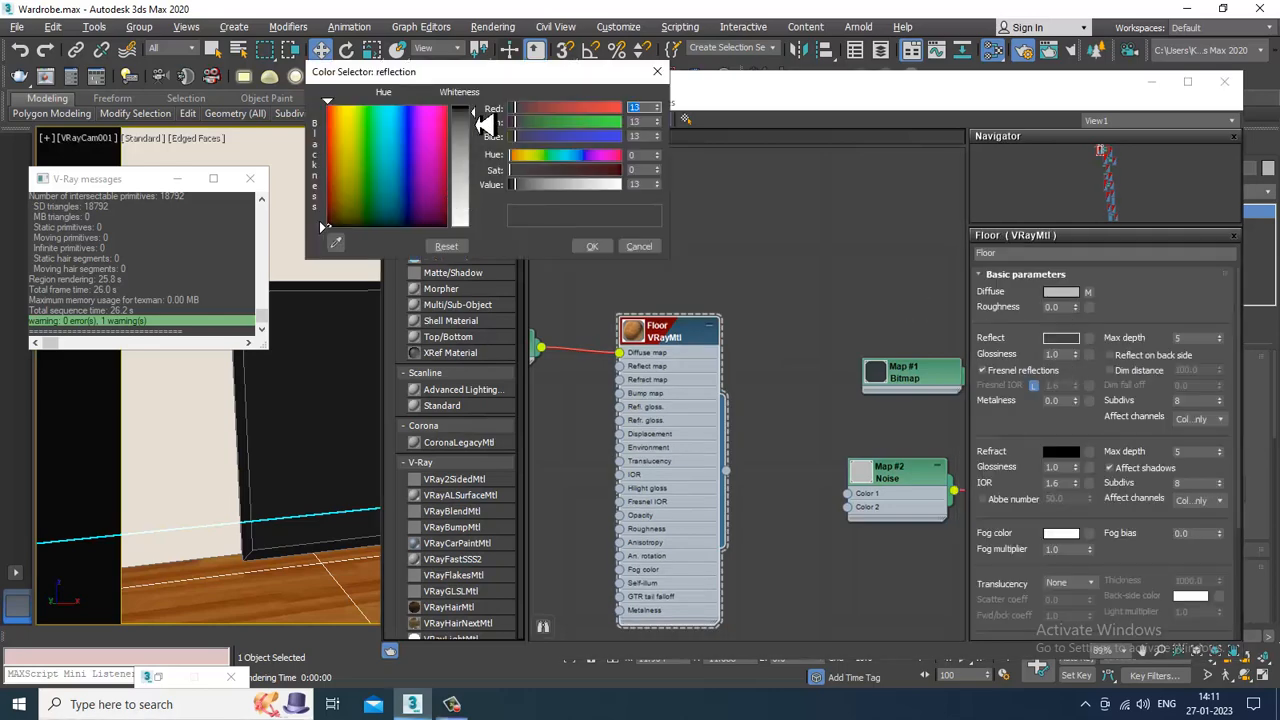
mouse_move(486, 130)
mouse_down()
mouse_move(490, 172)
mouse_move(490, 152)
mouse_up()
click(592, 246)
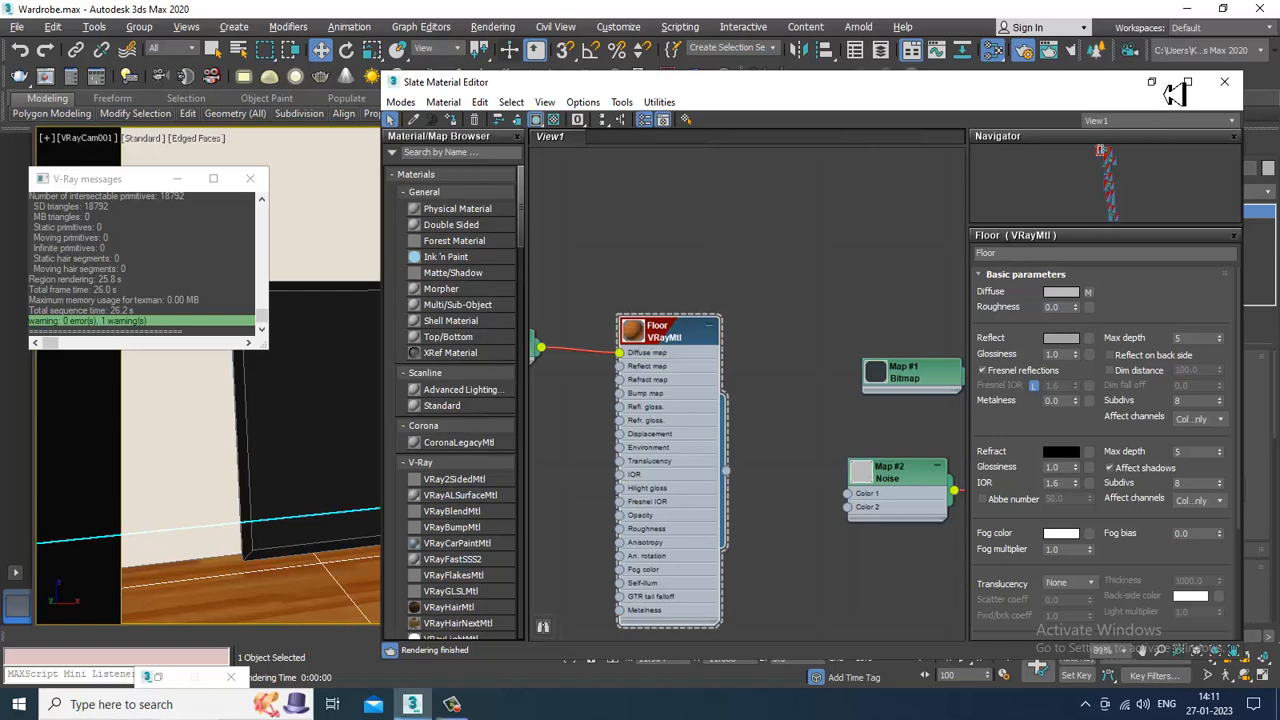
click(1153, 82)
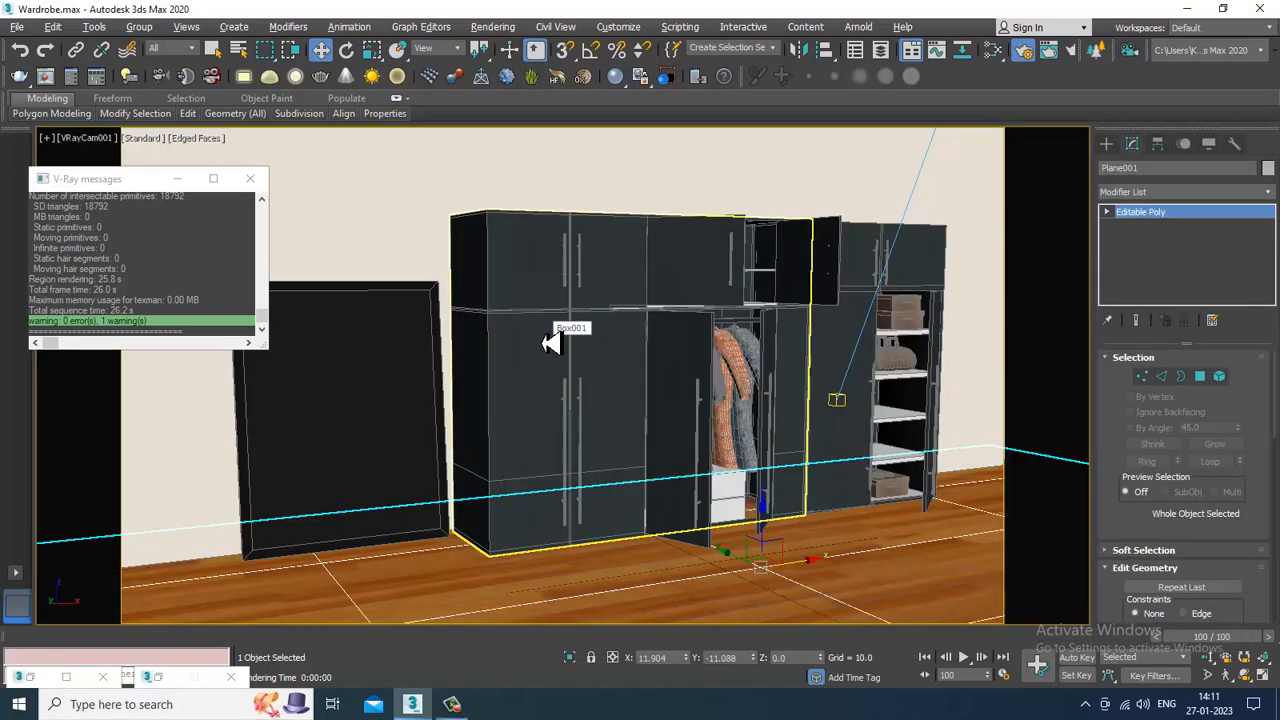
Set the reflection subdivs of the Material #3 VRayMtl to 16 in the Slate Material Editor.
key(m)
middle_drag(910, 505, 705, 437)
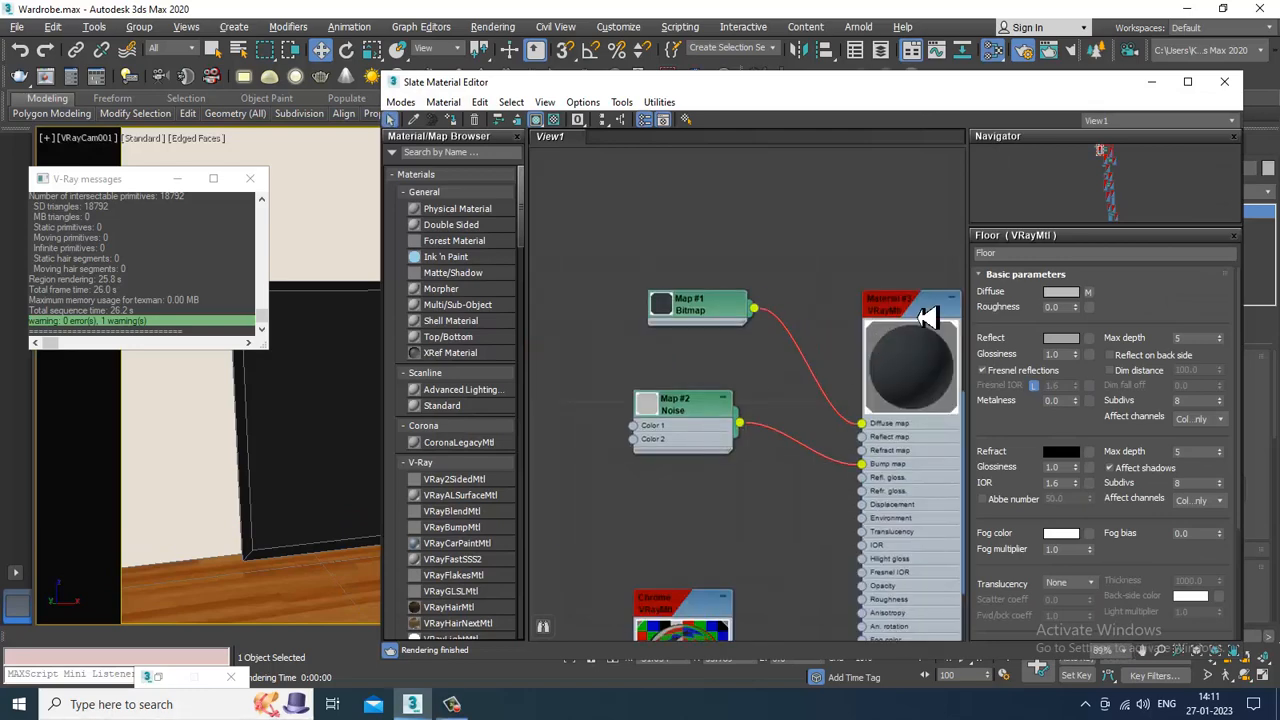
double_click(918, 315)
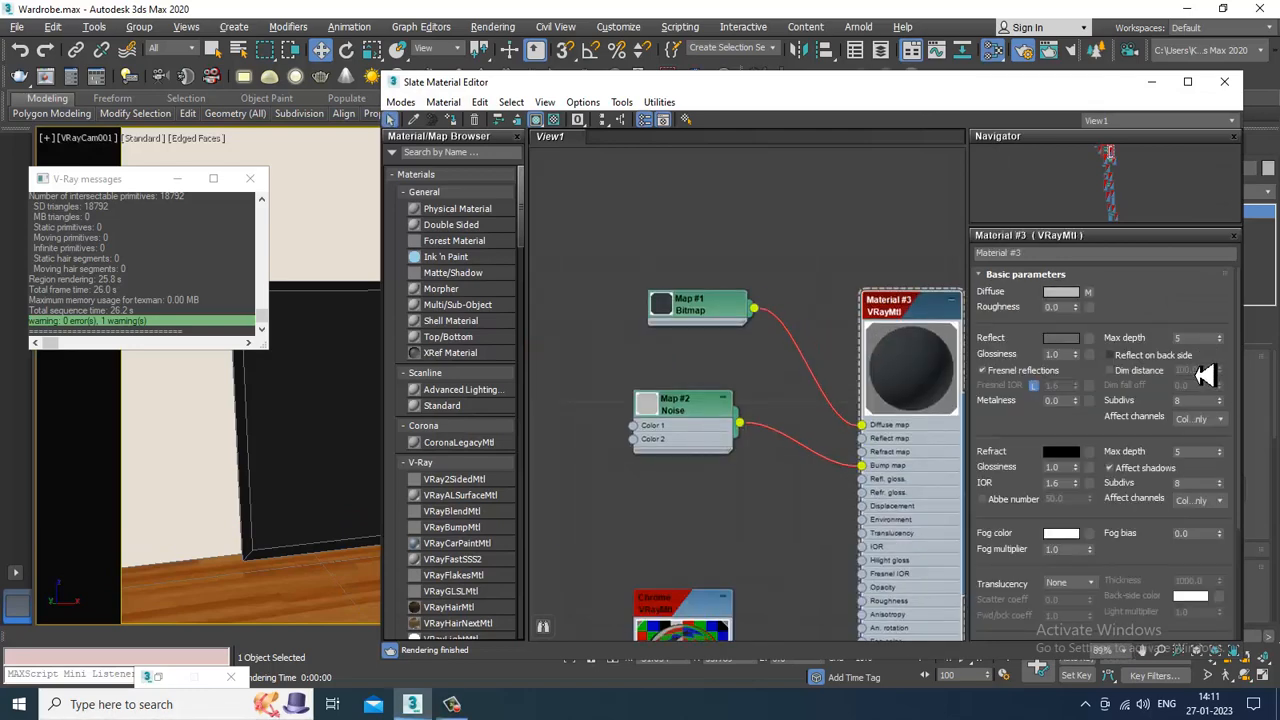
double_click(1198, 401)
text(3)
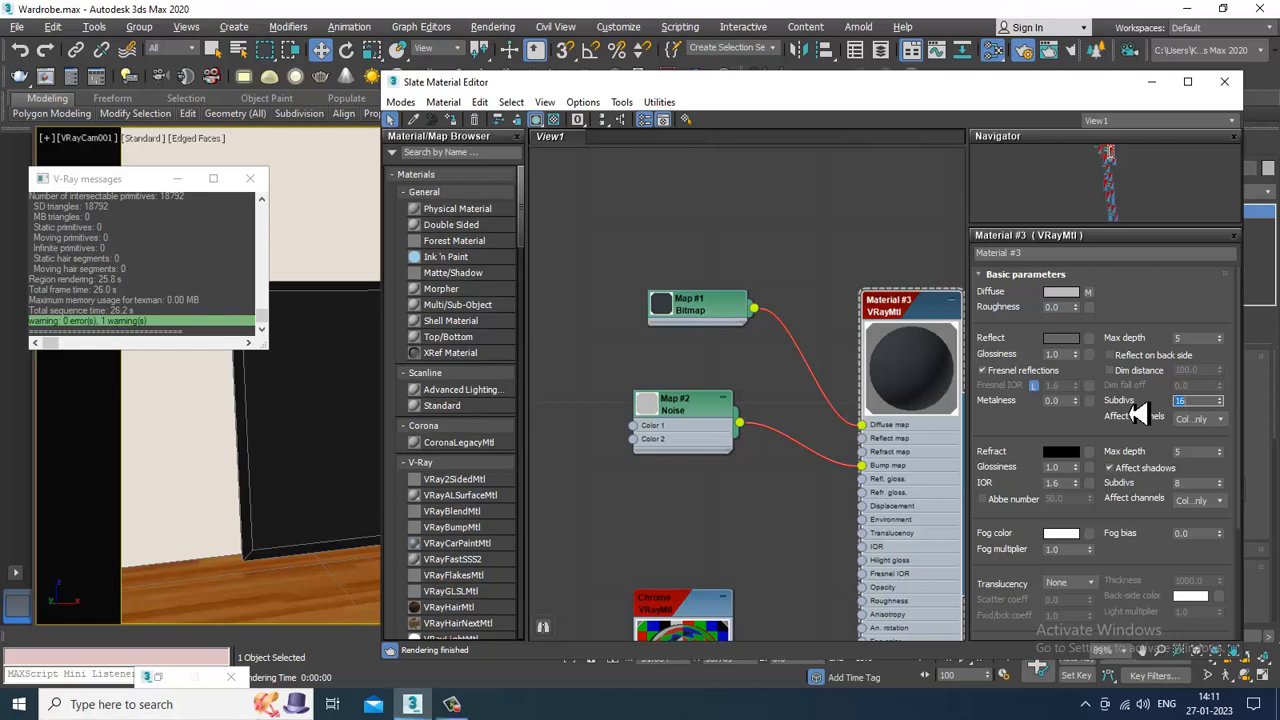
Raise the reflection subdivs of the cloth VRayMtl to 16.
middle_drag(930, 544, 862, 323)
middle_drag(874, 473, 687, 333)
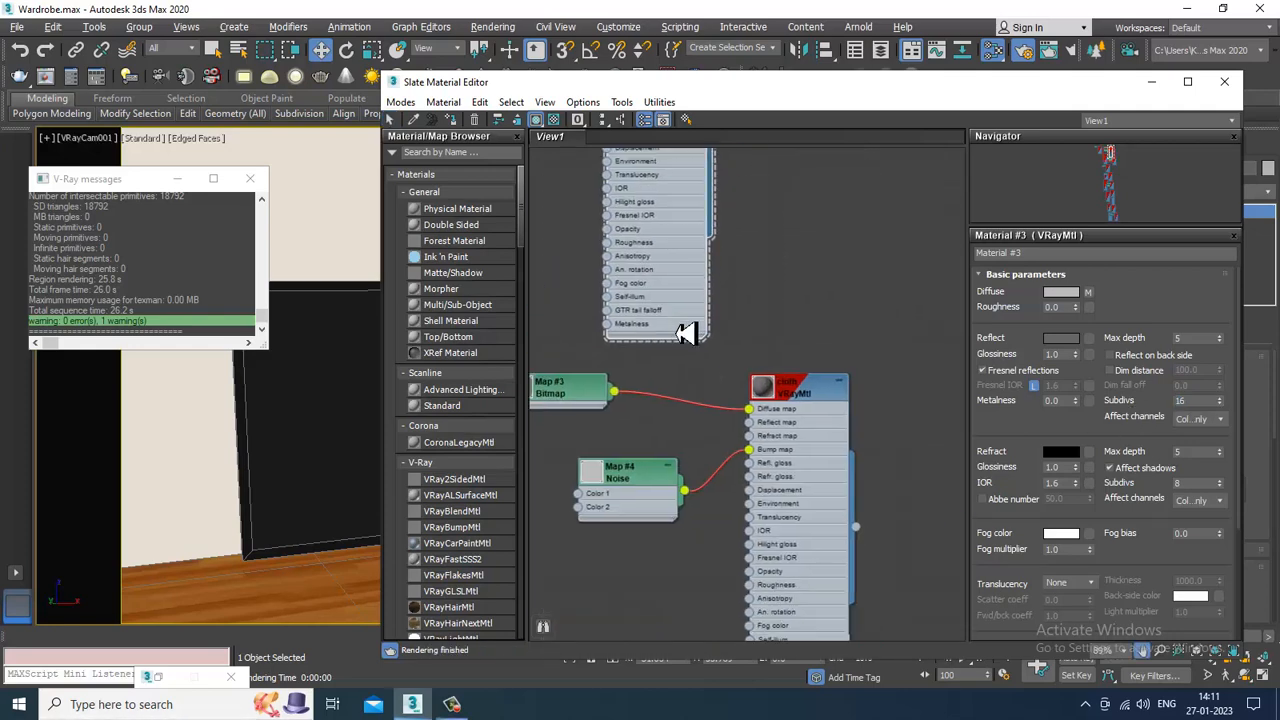
double_click(815, 398)
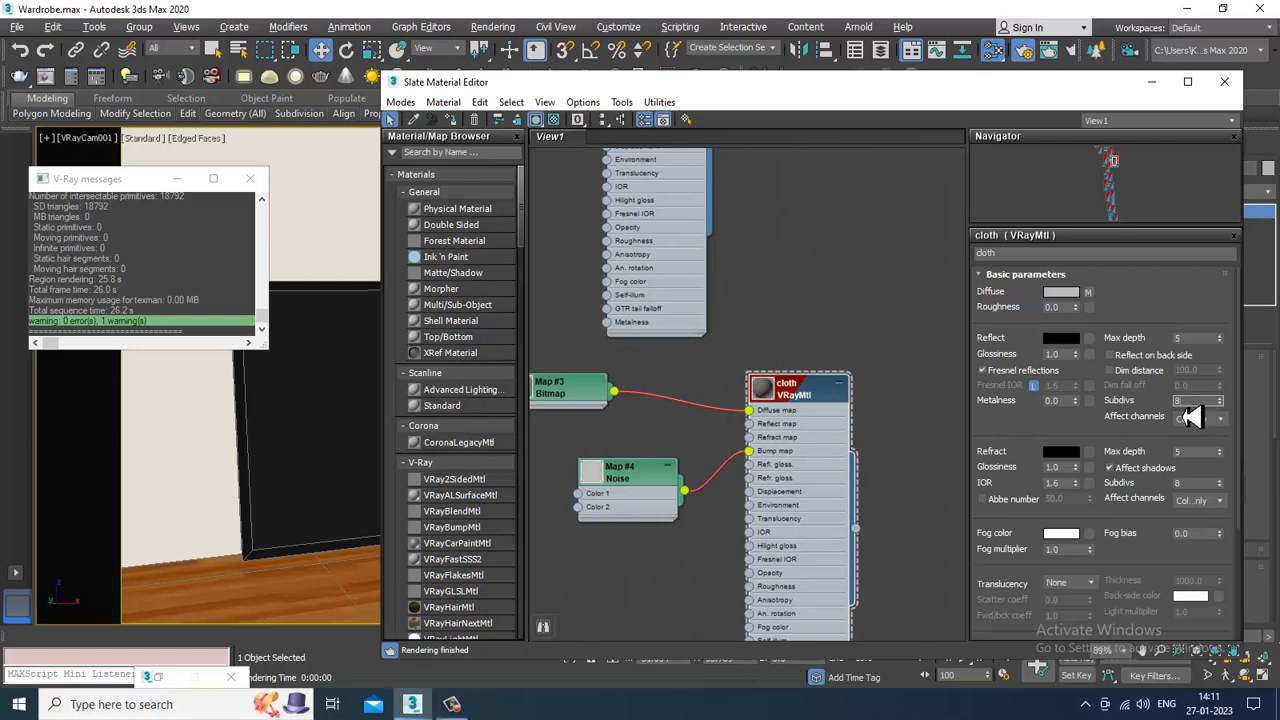
text(3)
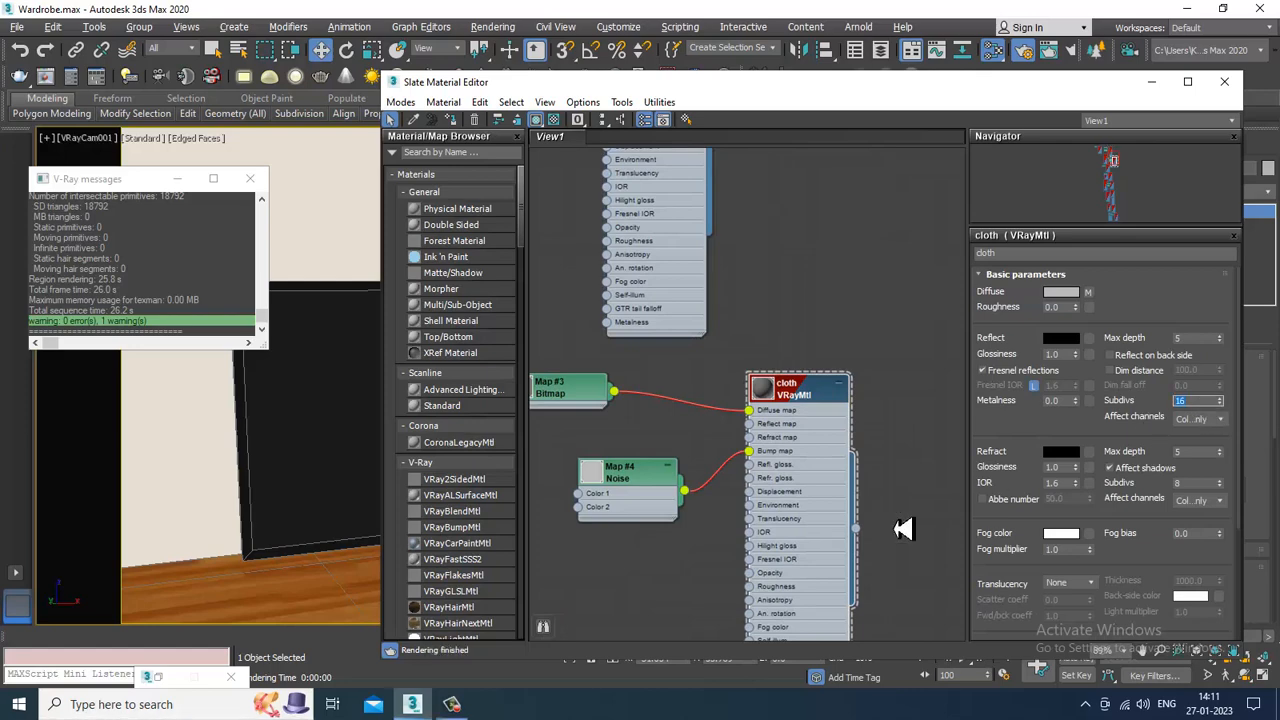
Set the reflection subdivs of the orange Material #6 VRayMtl to 16.
middle_drag(900, 526, 661, 350)
double_click(667, 338)
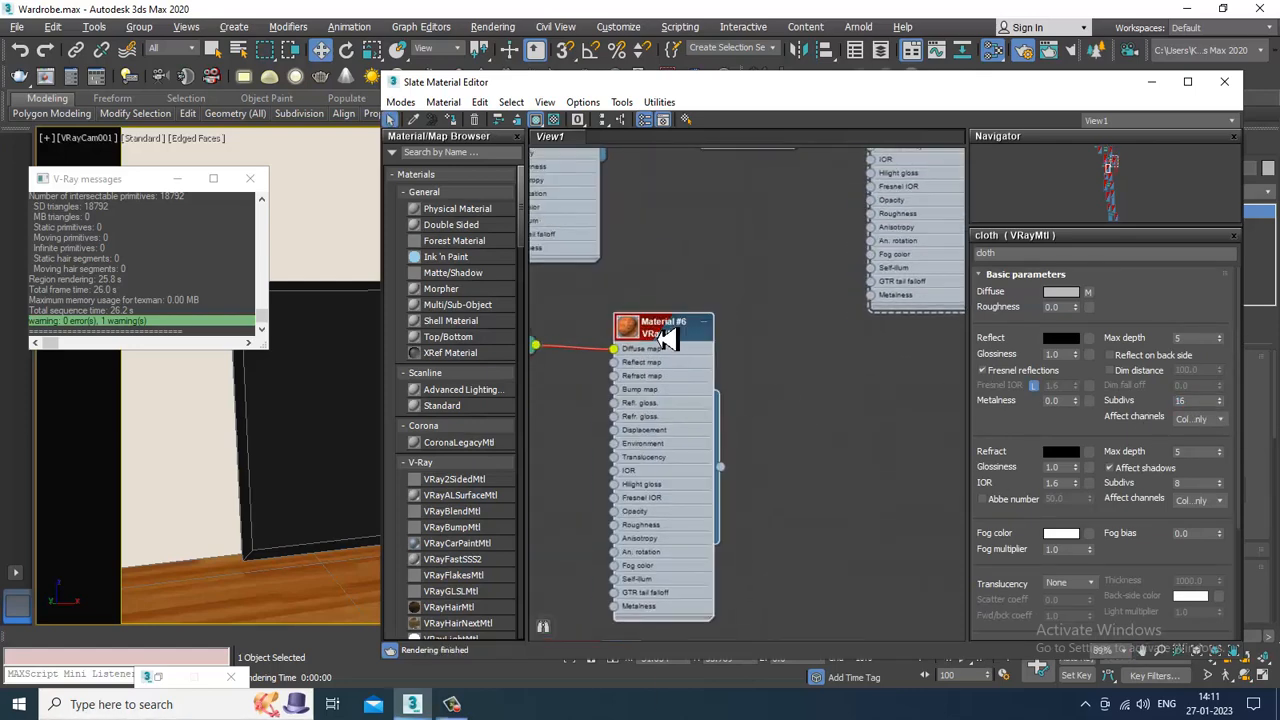
click(575, 305)
double_click(667, 333)
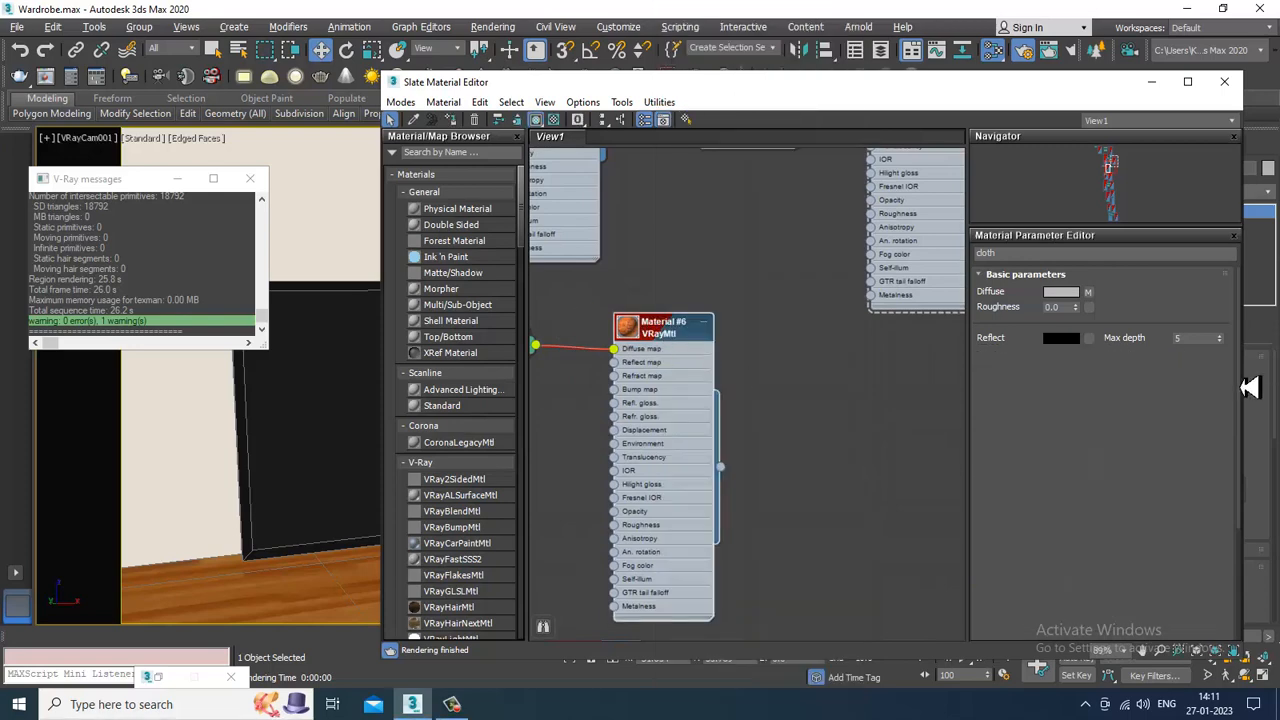
double_click(1192, 401)
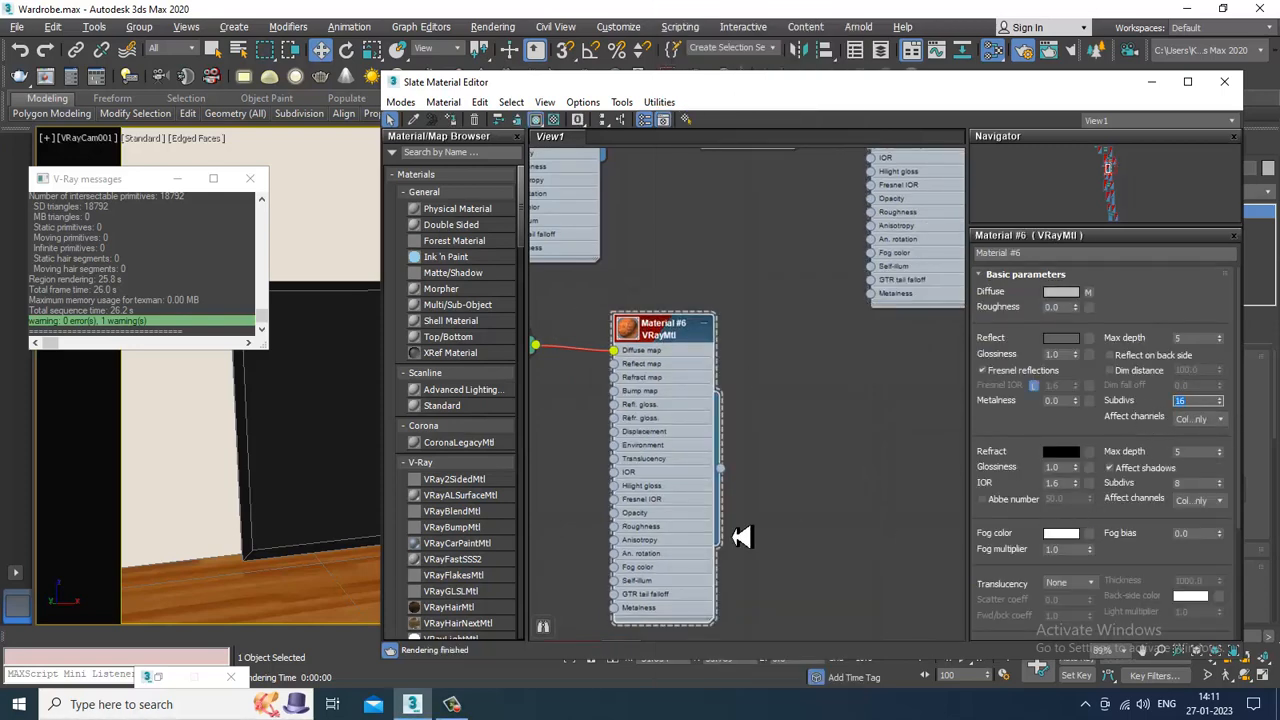
Set the reflection subdivs to 16 for both Material #8 and the neighbouring white Material #7.
middle_drag(763, 586, 698, 214)
middle_drag(687, 320, 834, 329)
double_click(843, 330)
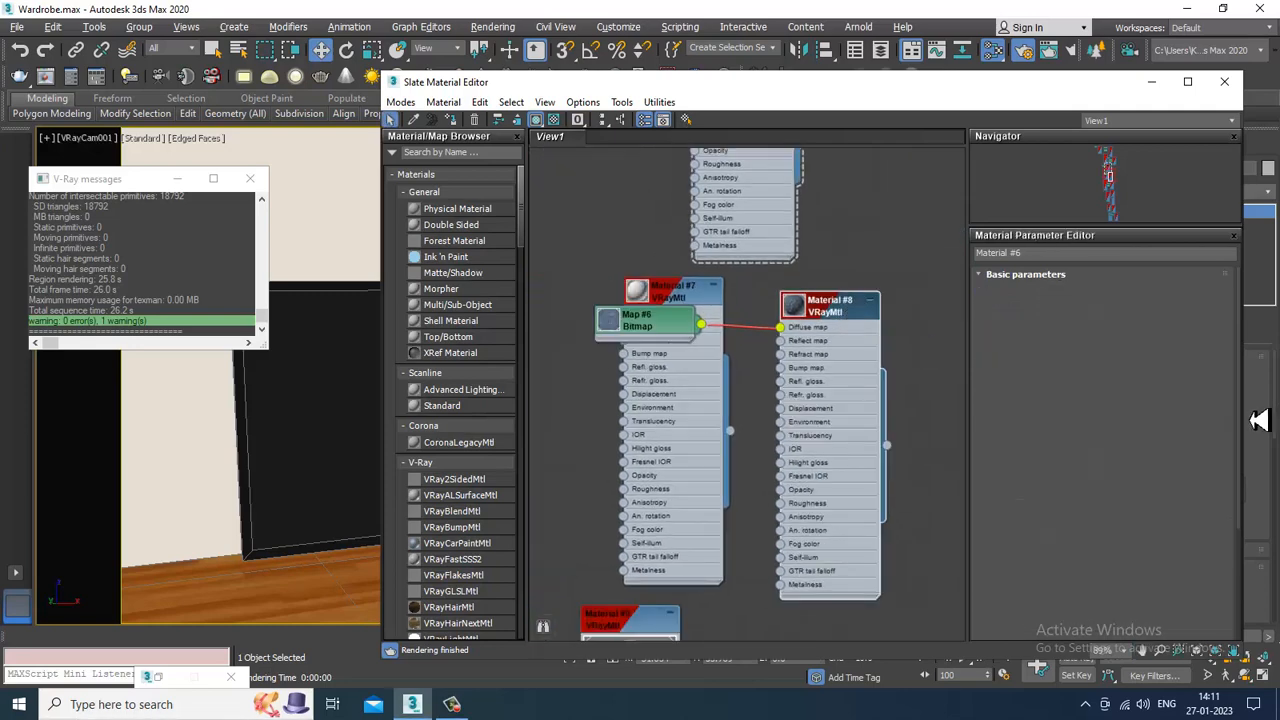
double_click(1190, 401)
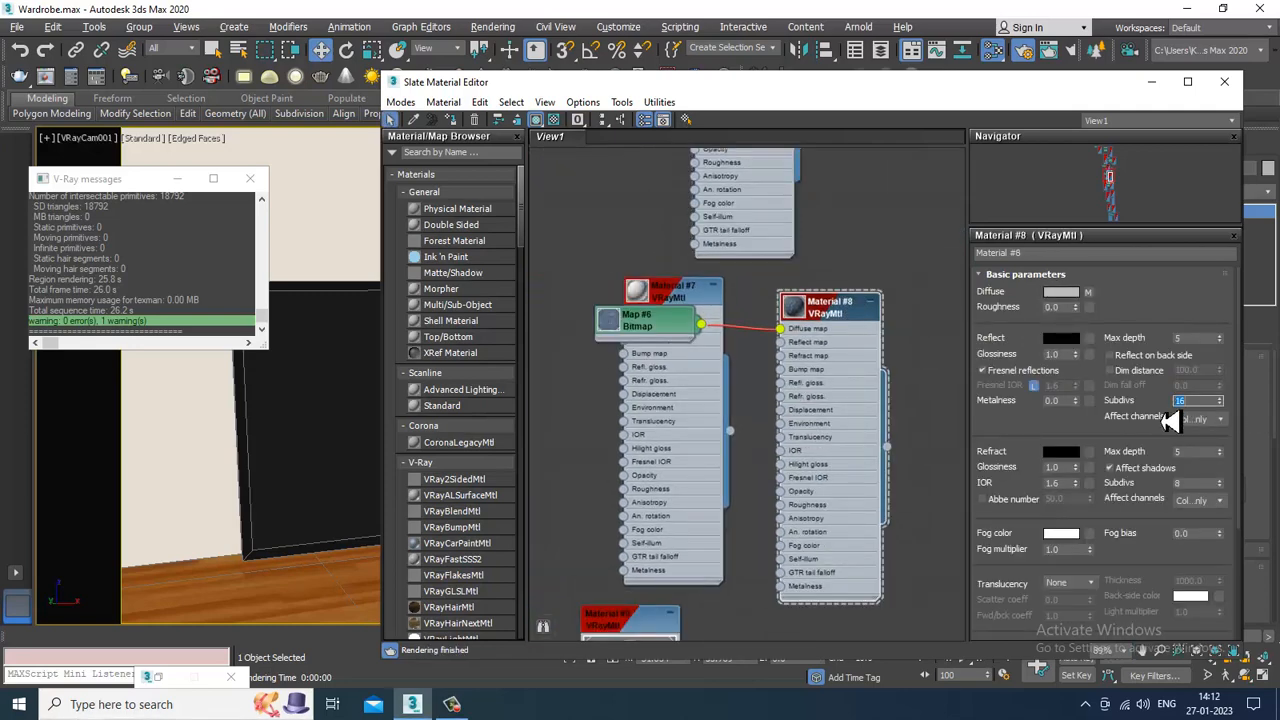
text(16)
double_click(694, 292)
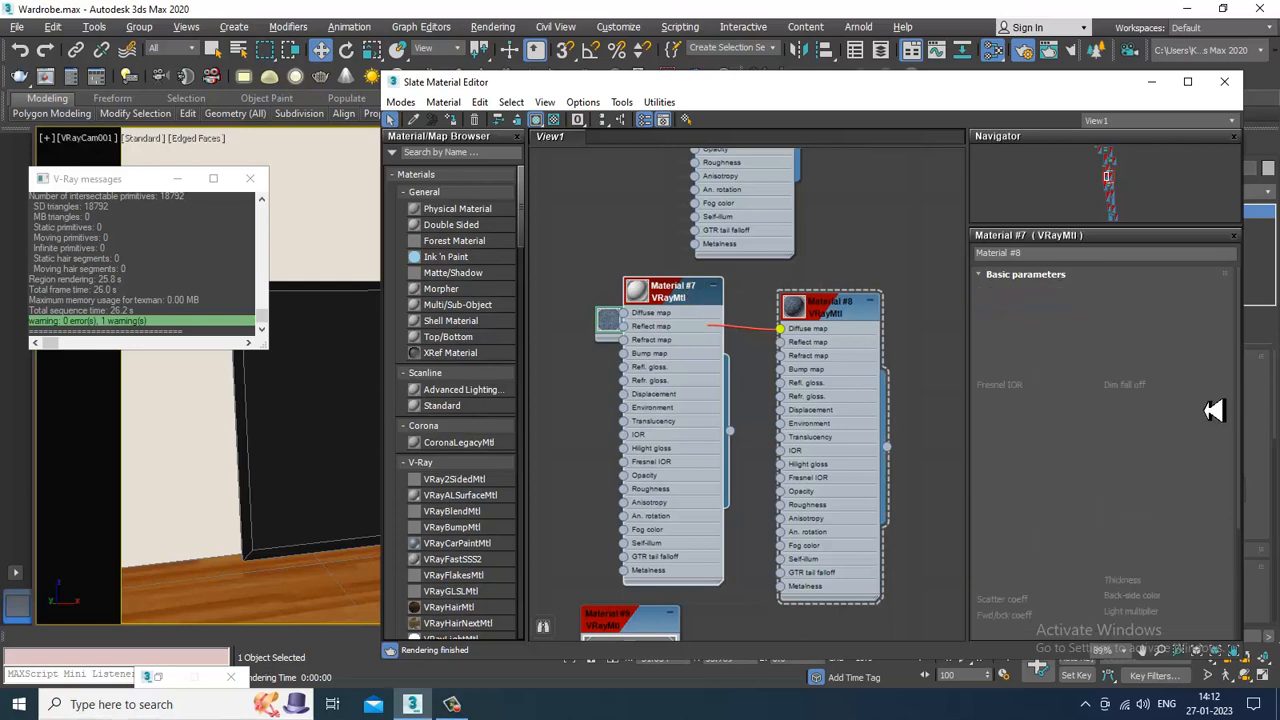
double_click(1192, 401)
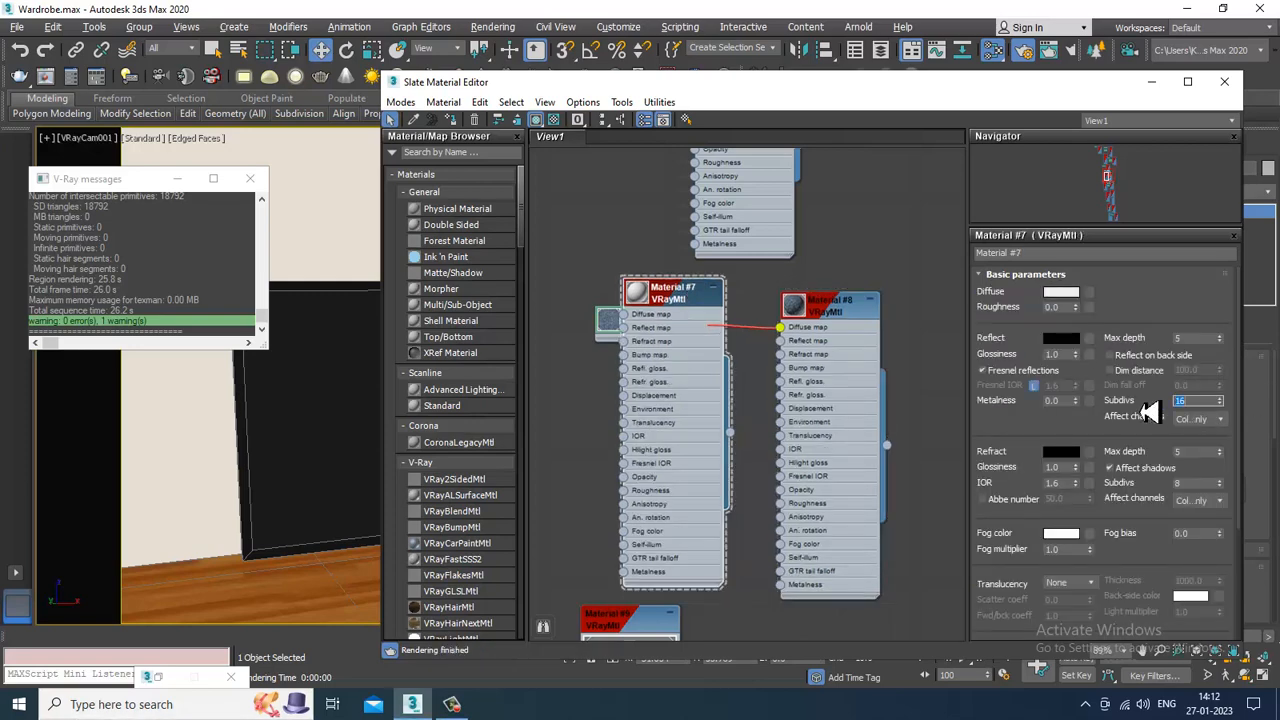
Change the reflection subdivs of Material #10, the one with bitmap and noise maps, to 16.
middle_drag(809, 591, 770, 307)
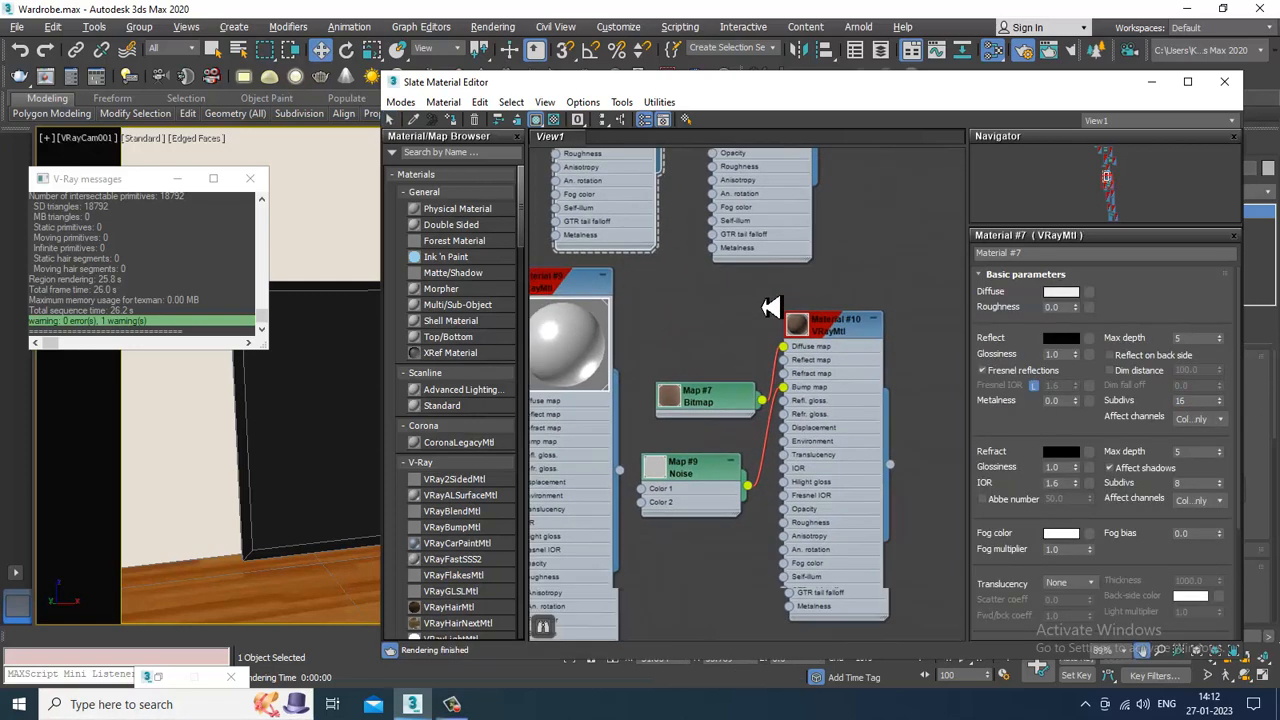
double_click(846, 330)
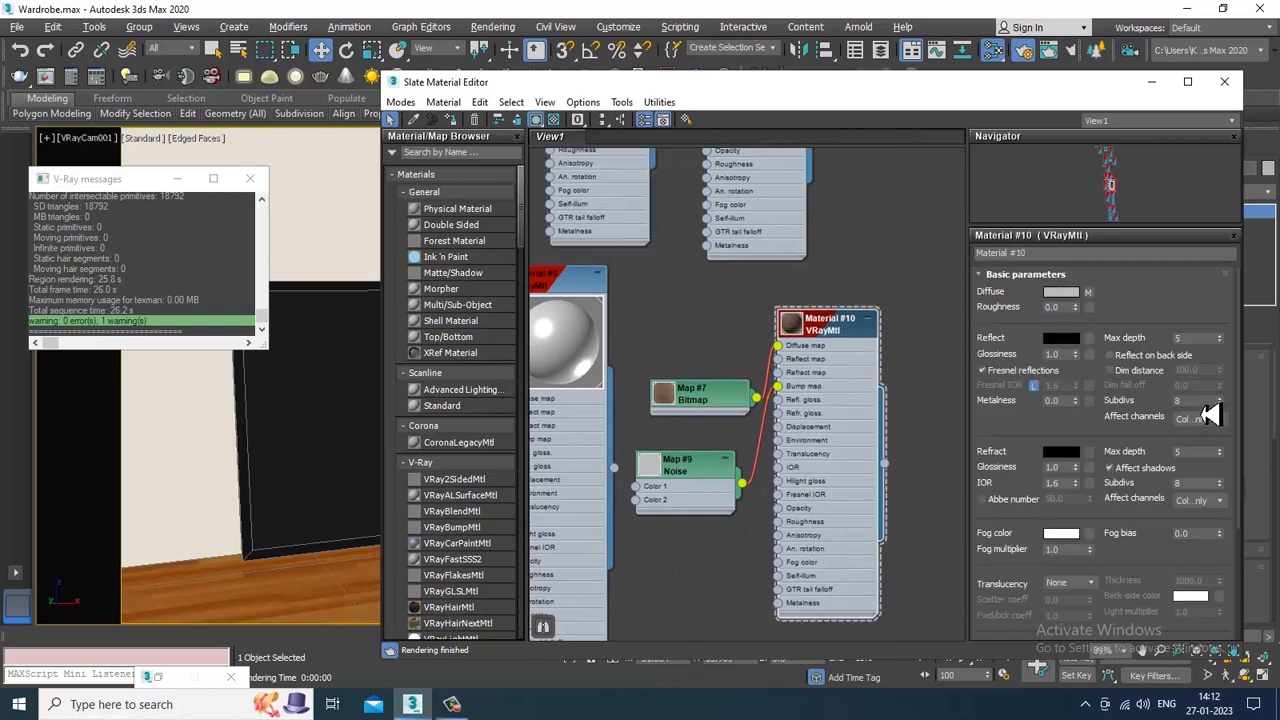
double_click(1195, 402)
Set the reflection subdivs of the dark grey Material #11 VRayMtl to 16.
middle_drag(852, 520, 975, 122)
middle_drag(860, 378, 749, 371)
middle_drag(867, 350, 857, 300)
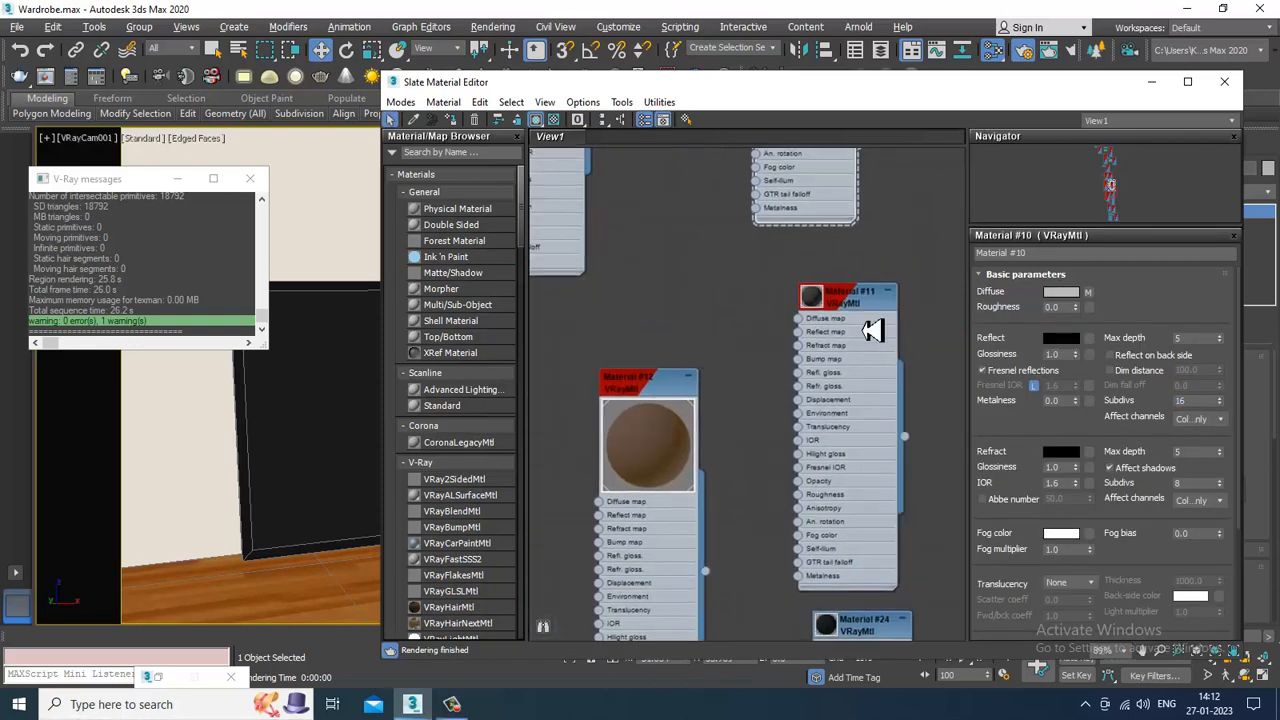
double_click(868, 306)
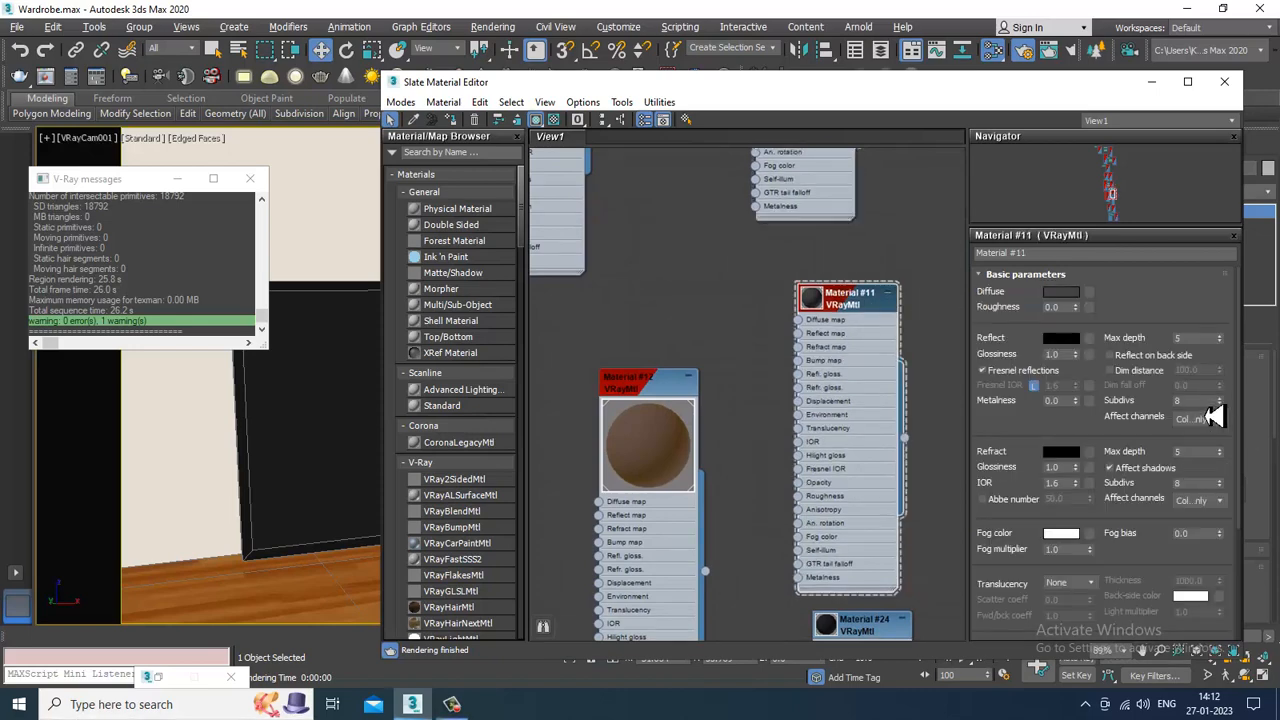
double_click(1192, 400)
text(16)
key(Return)
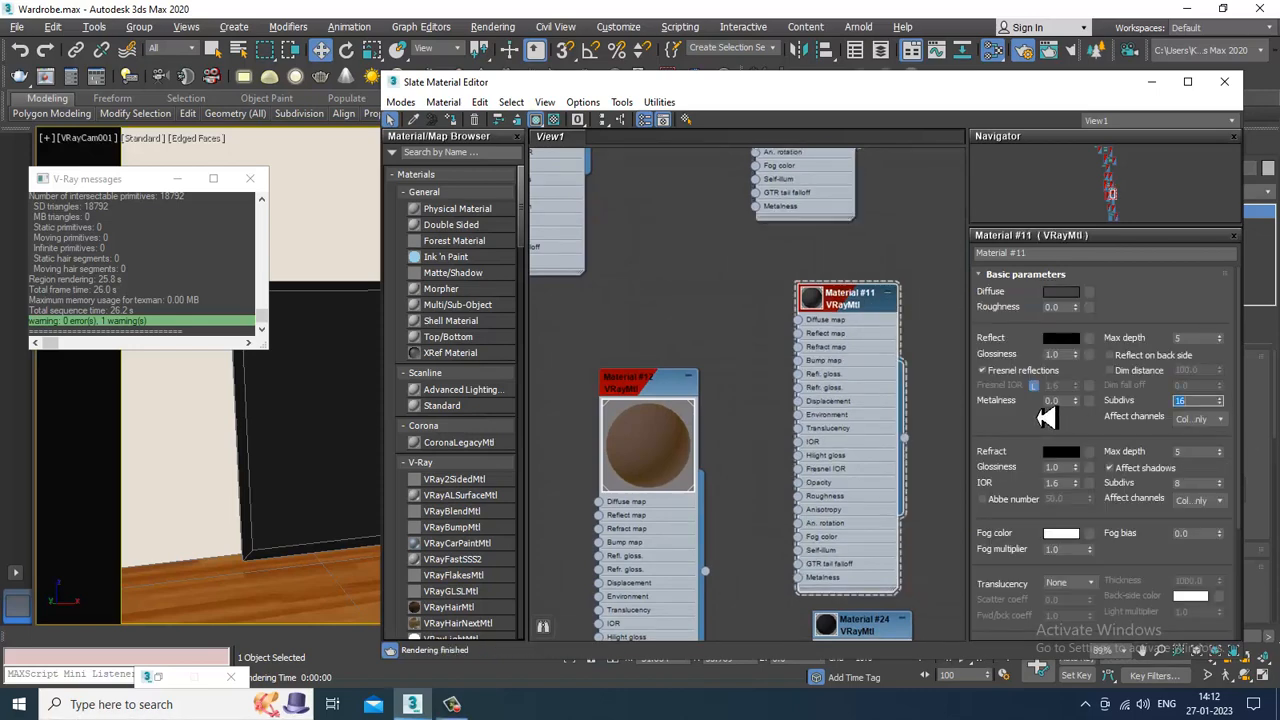
Raise the reflection subdivs to 16 for the black Material #24 and the cream Material #36.
middle_drag(794, 514, 845, 316)
click(845, 316)
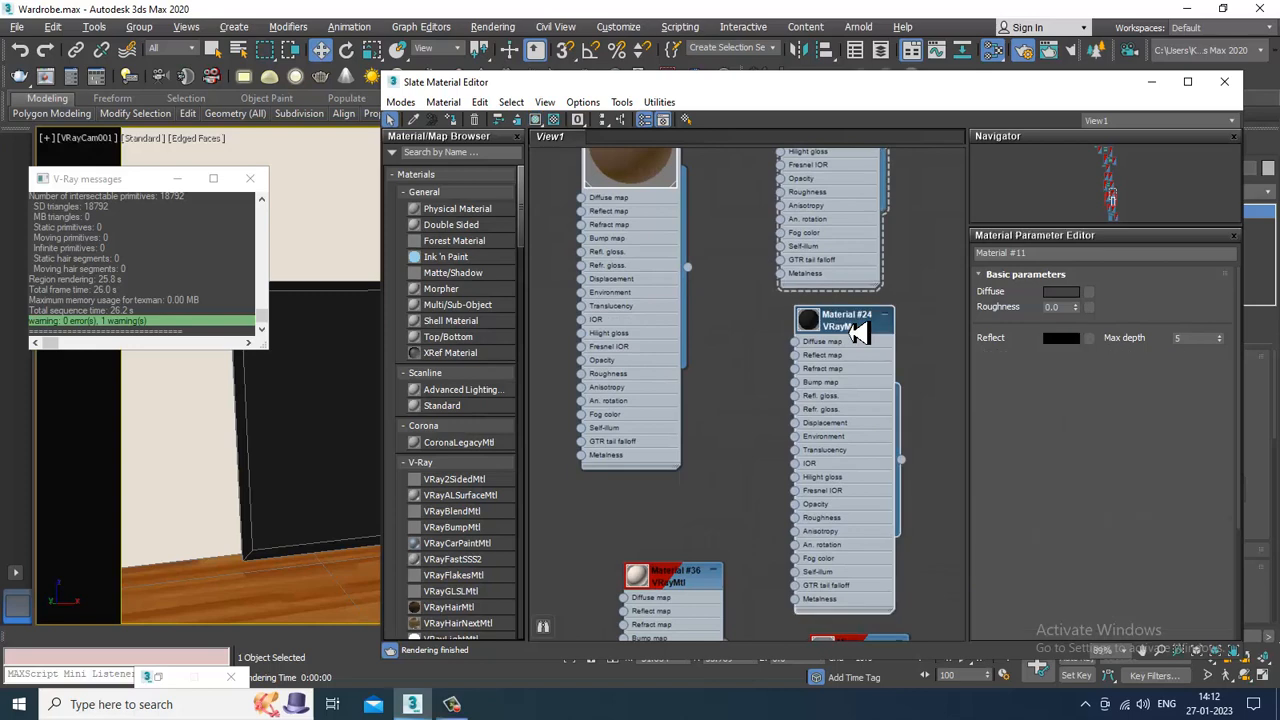
double_click(1195, 400)
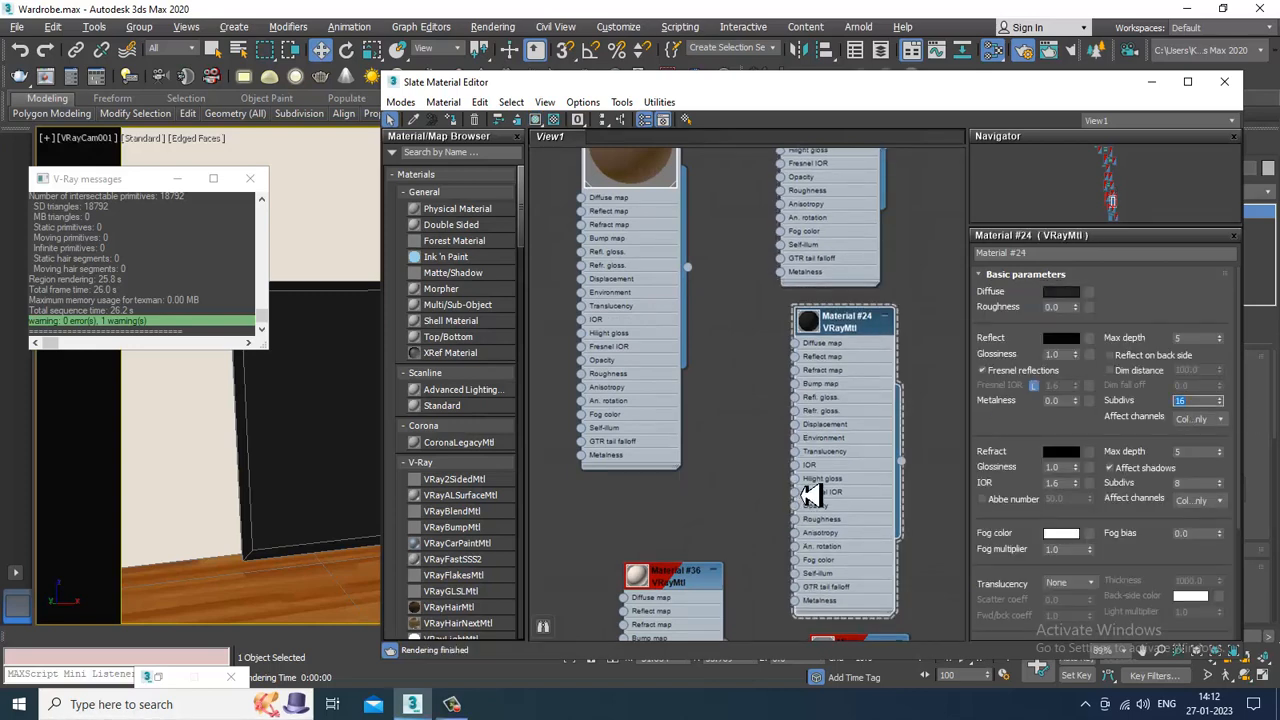
middle_drag(805, 500, 831, 296)
click(652, 276)
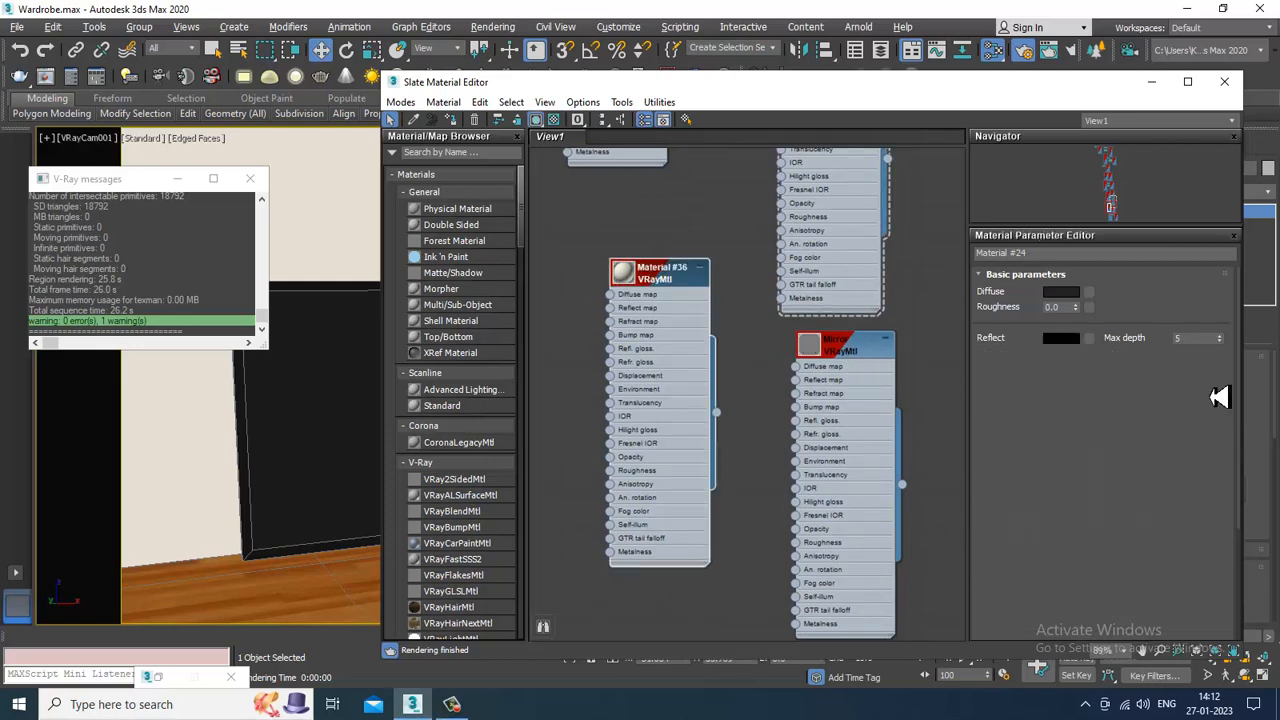
double_click(1195, 400)
text(16)
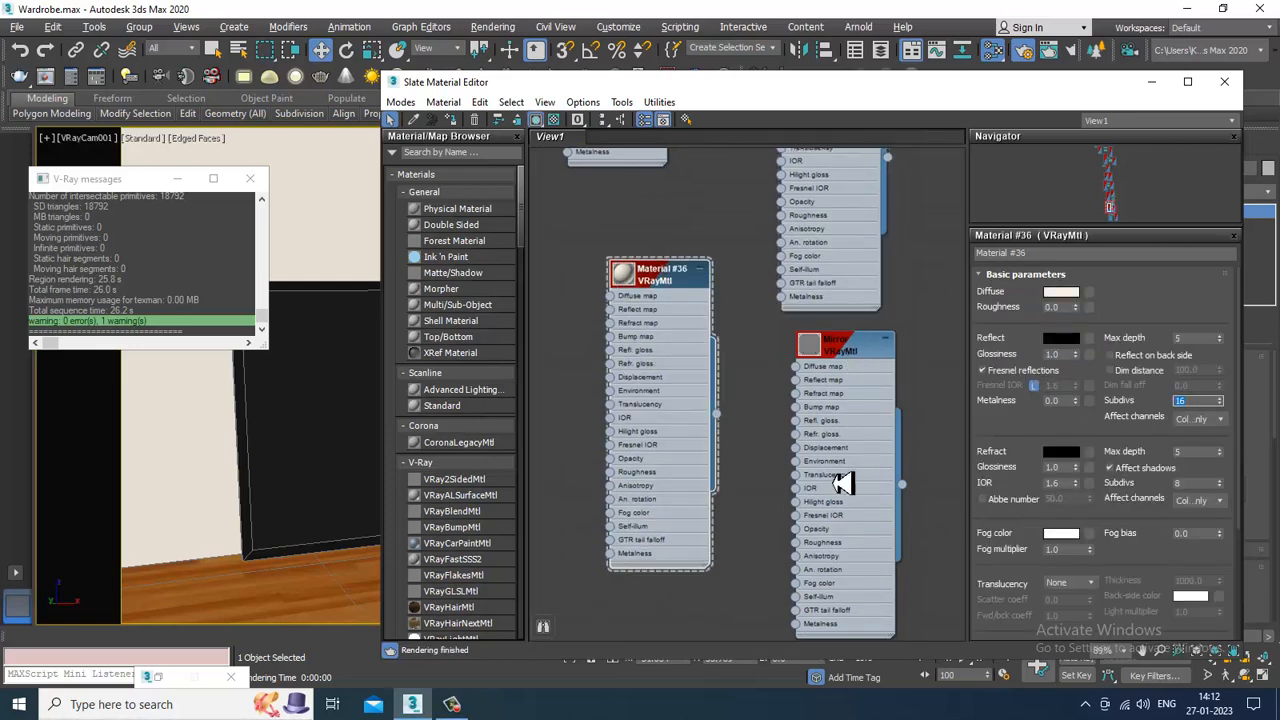
Set the reflection subdivs of Material #73 to 16 and minimize the Slate Material Editor.
middle_drag(807, 540, 858, 376)
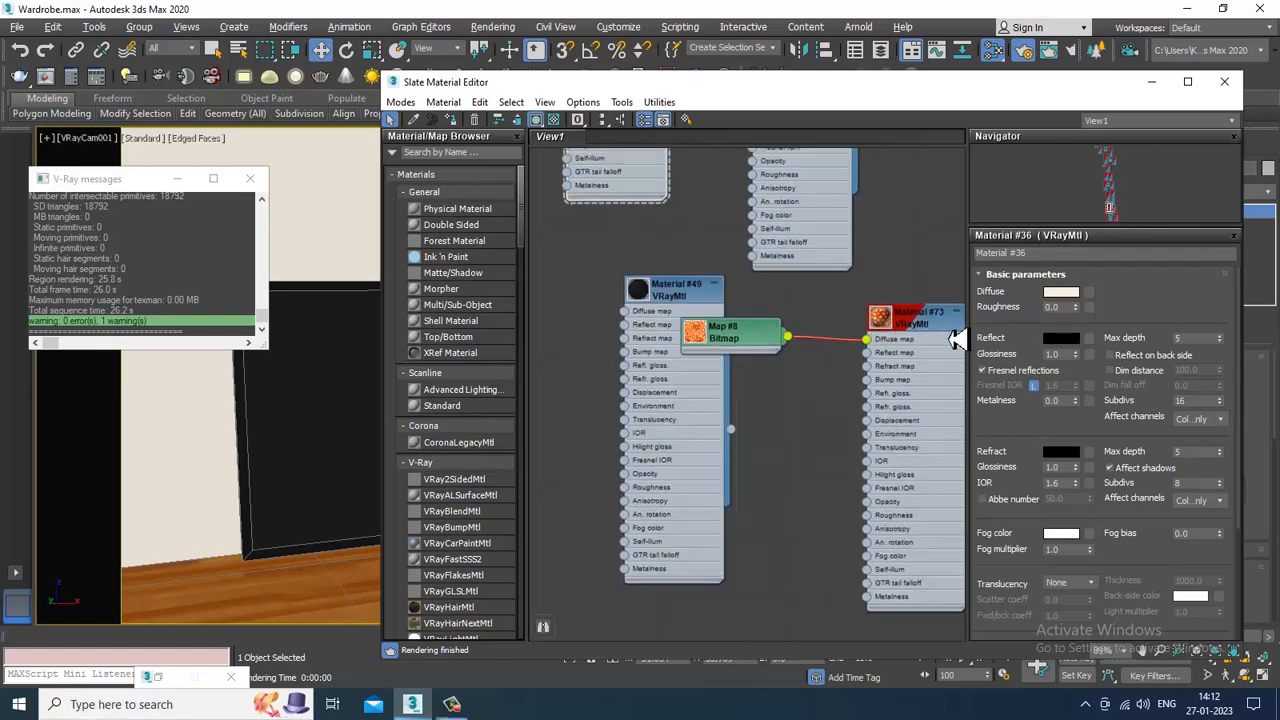
click(948, 321)
double_click(1192, 401)
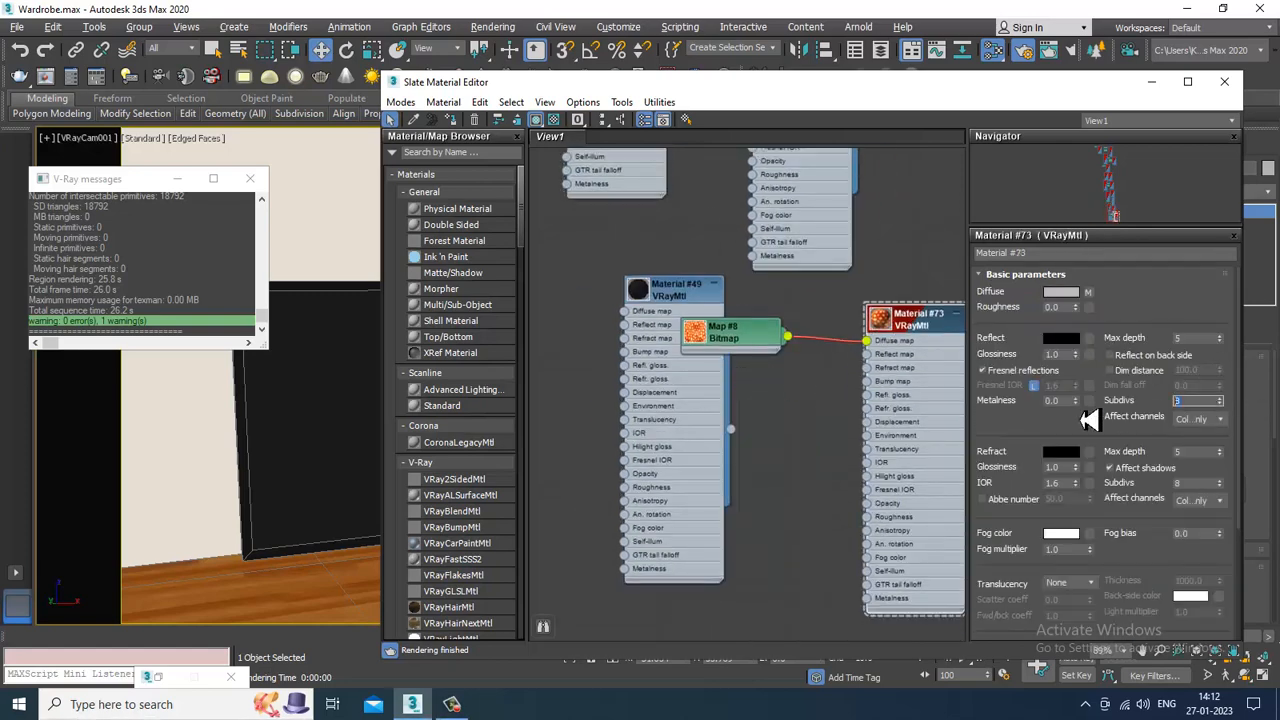
text(16)
middle_drag(819, 270, 803, 151)
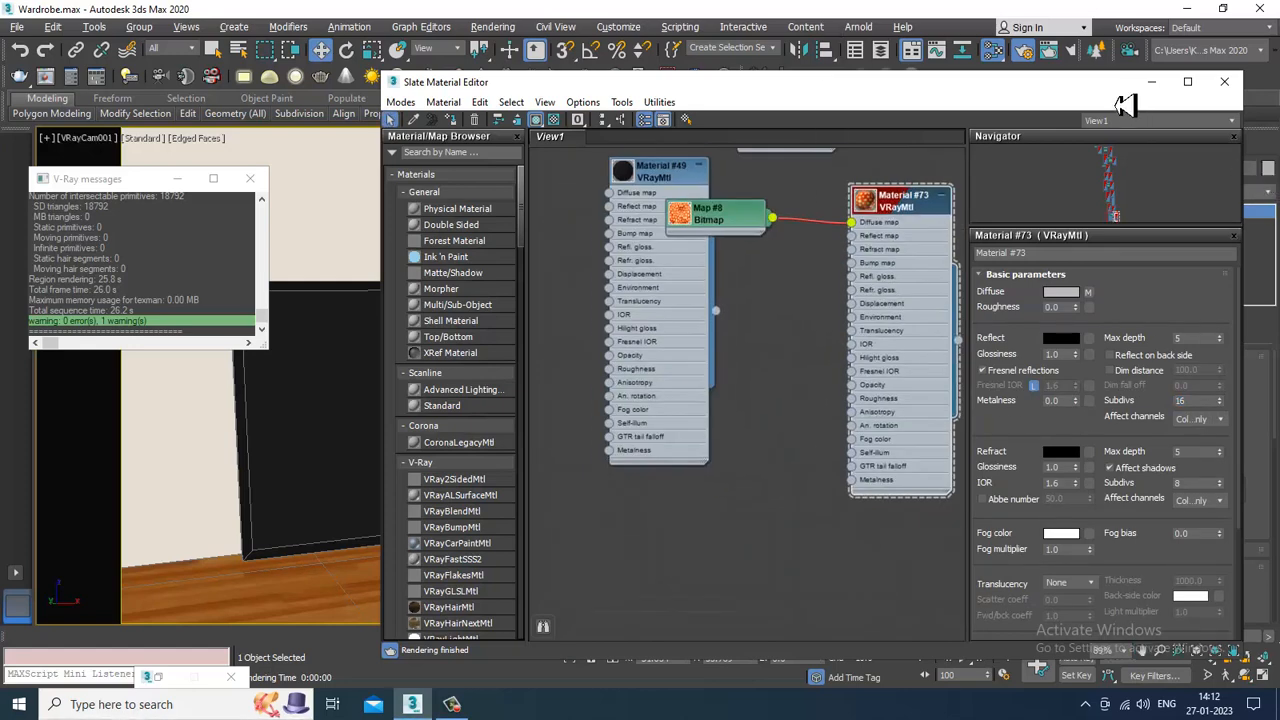
click(1151, 81)
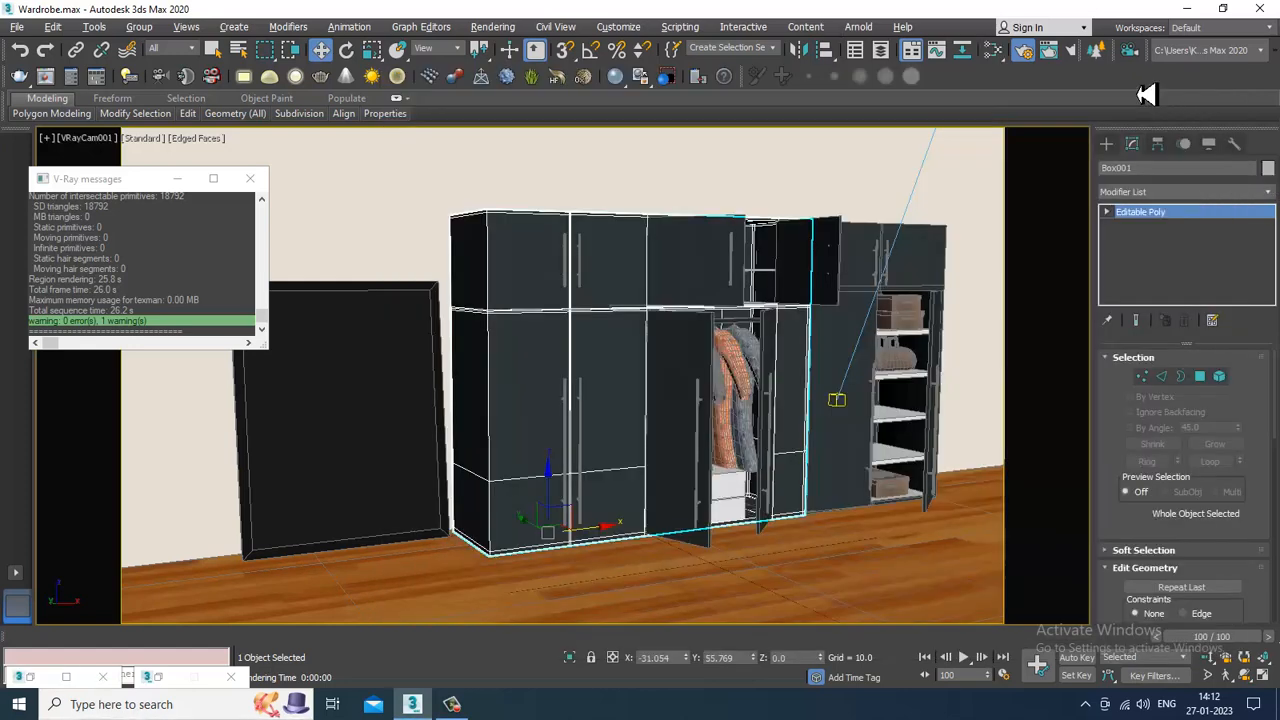
Start a test render of the VRayCam001 view, stop it during the light cache pass and close the frame buffer.
click(495, 27)
click(520, 54)
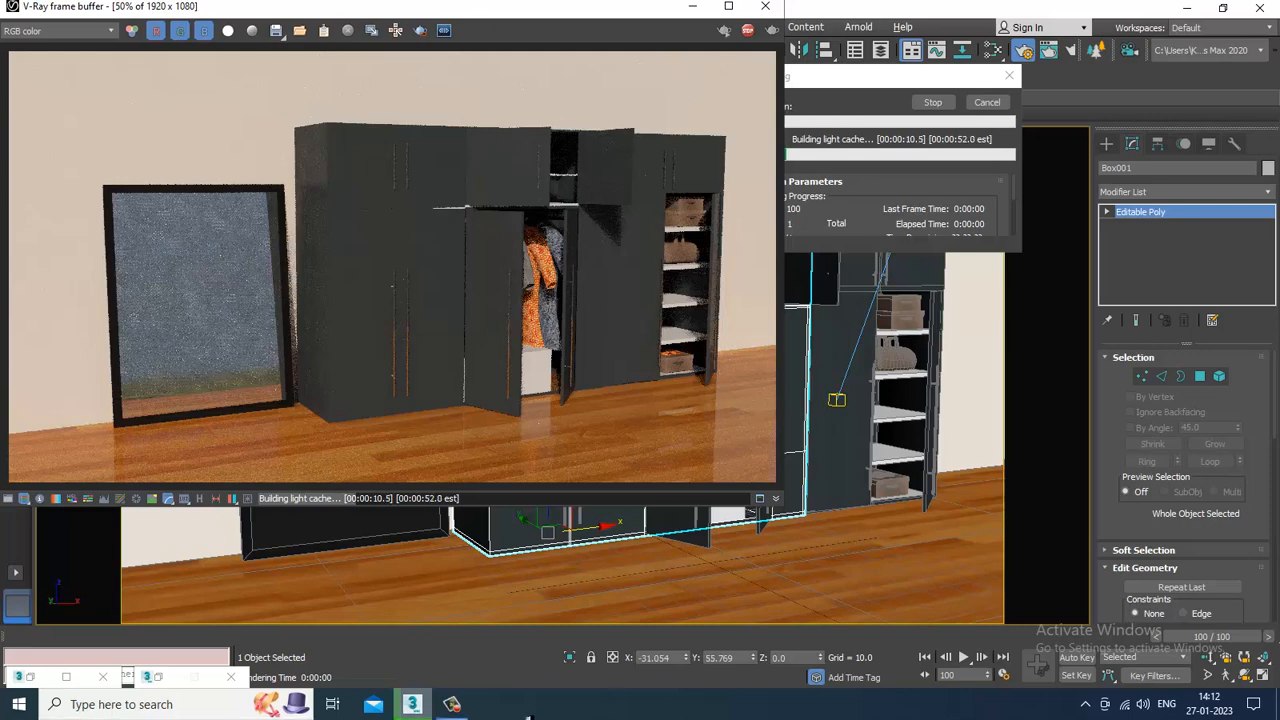
click(452, 705)
click(452, 705)
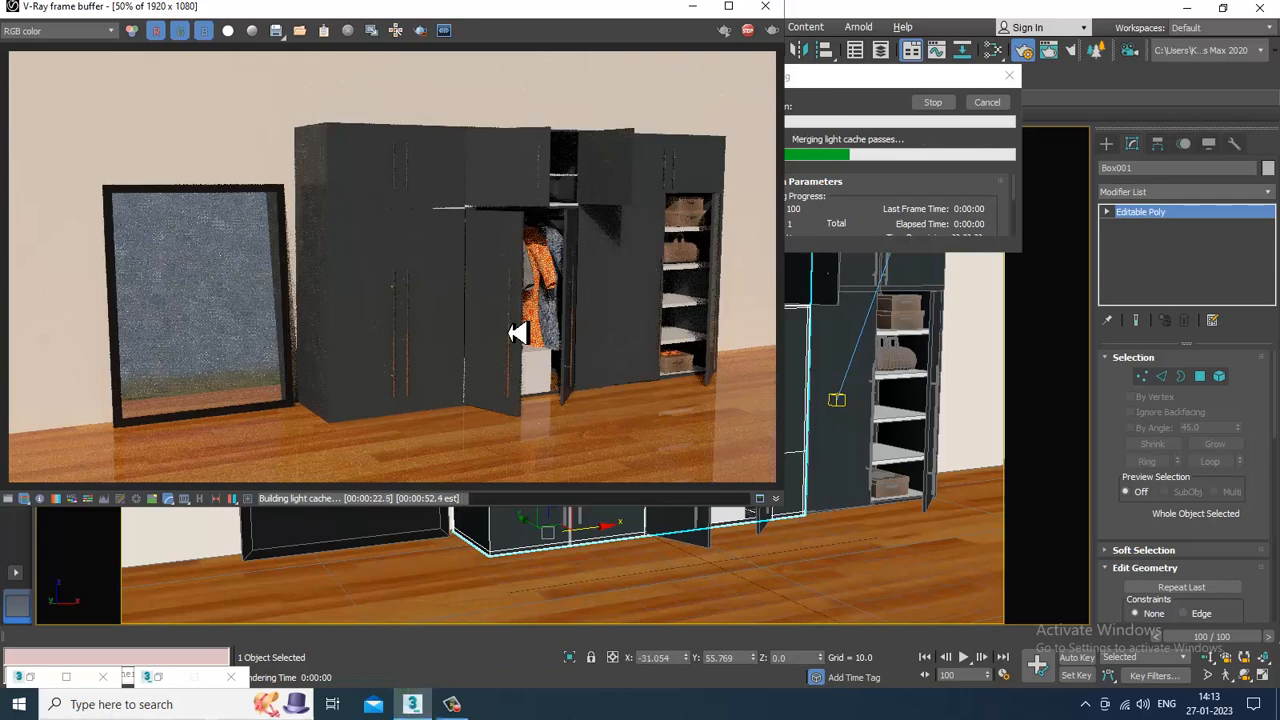
key(Escape)
click(765, 6)
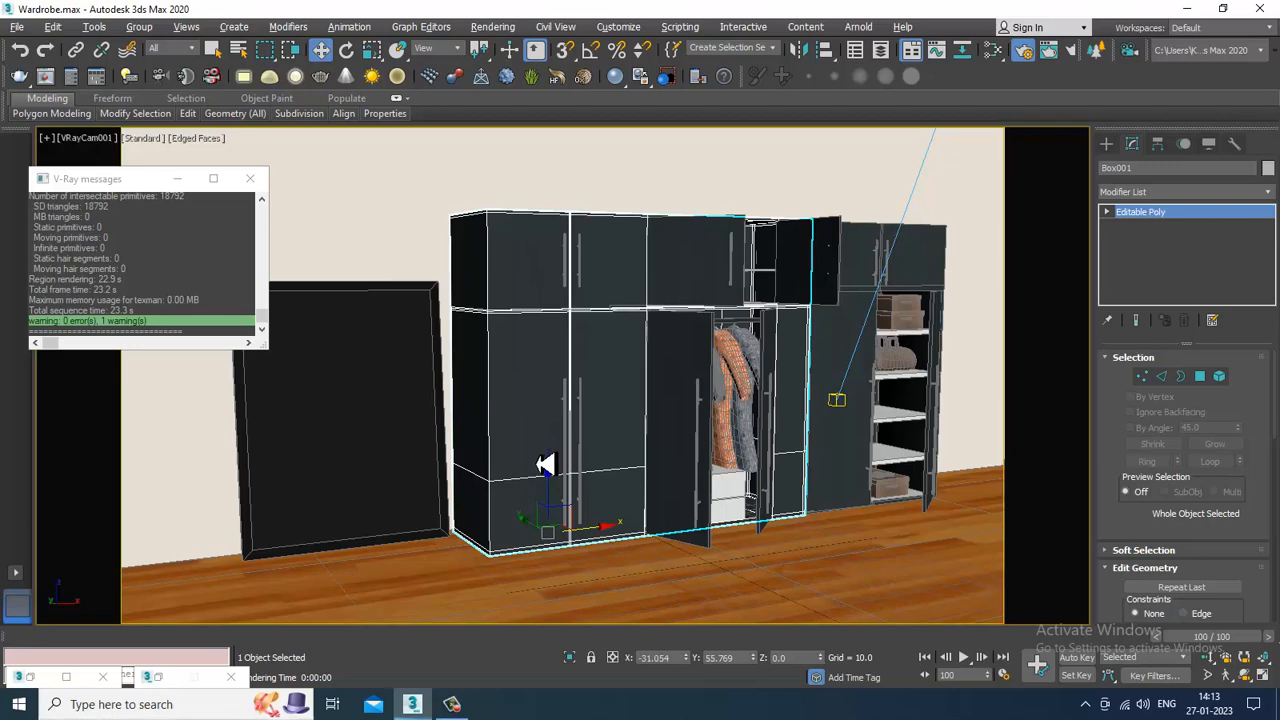
In a maximized Perspective view, select the open lower wardrobe door with its handle and shift them about -0.331 along X.
key(alt+w)
right_click(461, 498)
key(alt+w)
key(z)
click(666, 406)
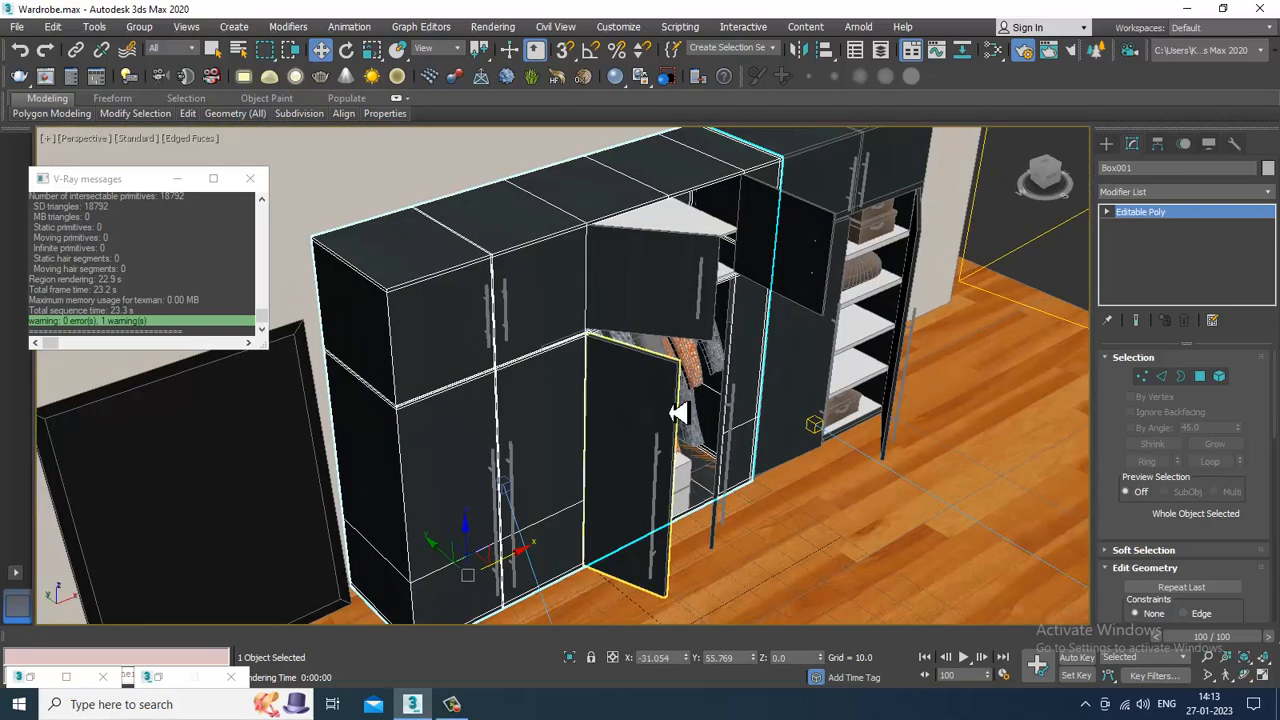
key(z)
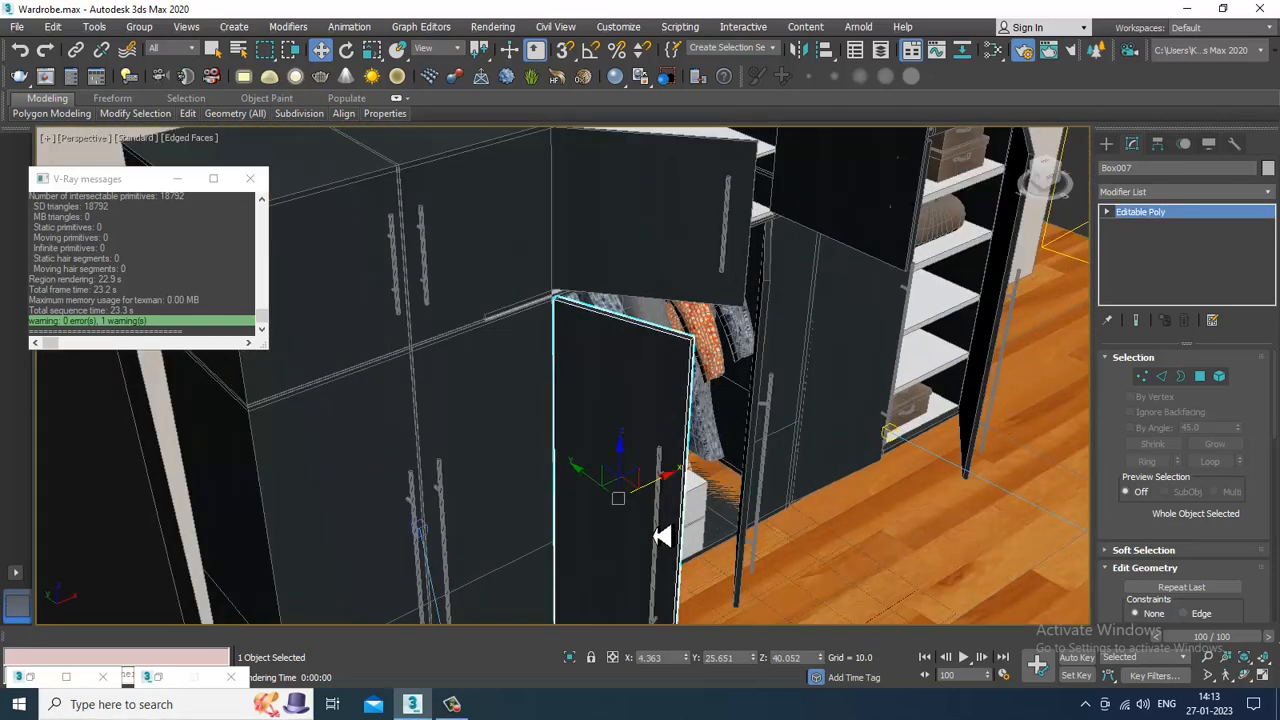
ctrl+click(662, 536)
scroll(620, 500, up, 6)
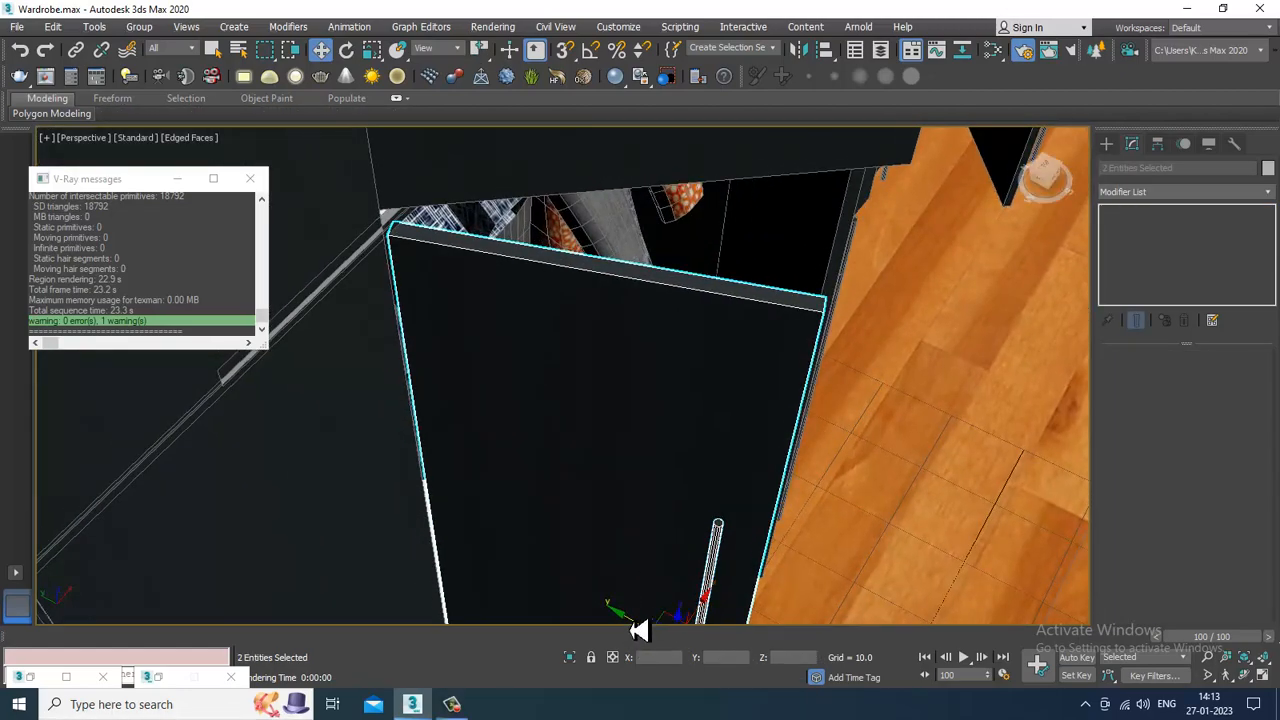
drag(640, 628, 638, 628)
alt+middle_drag(638, 628, 694, 421)
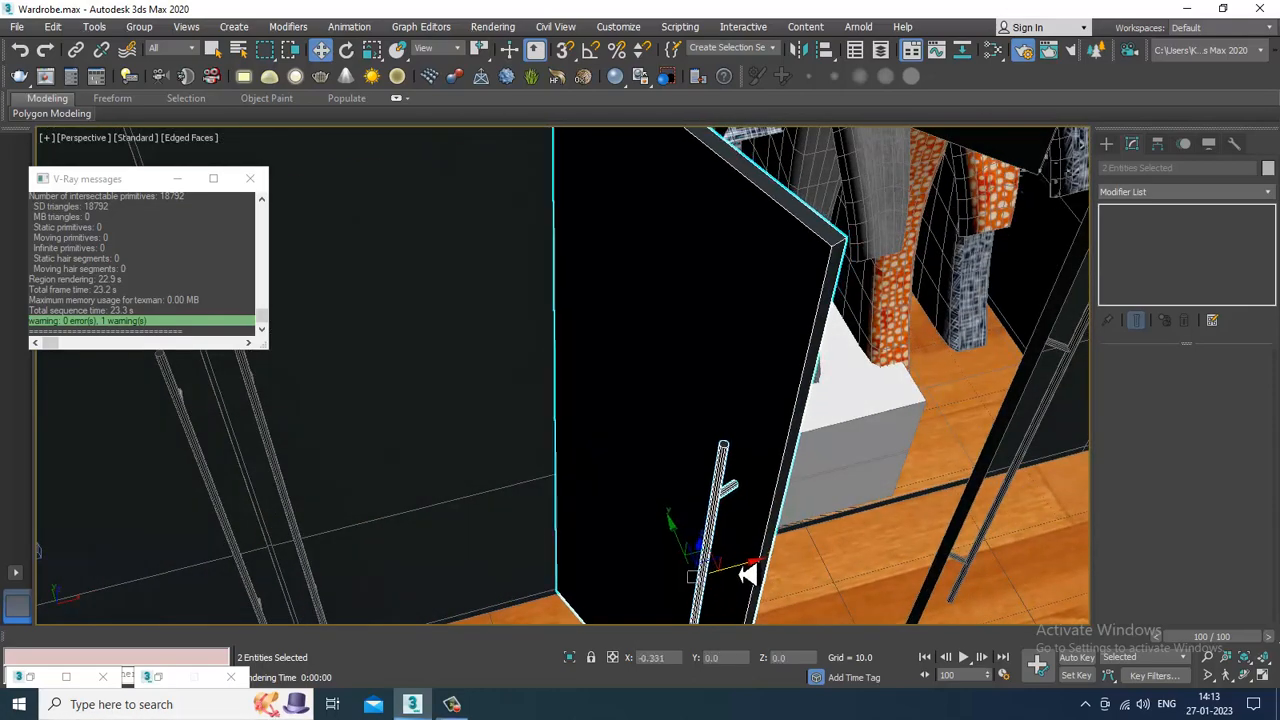
Select the open door in front of the shelf compartment together with its handle and group them under the default name.
key(alt+w)
alt+middle_drag(410, 585, 617, 291)
key(alt+w)
click(612, 291)
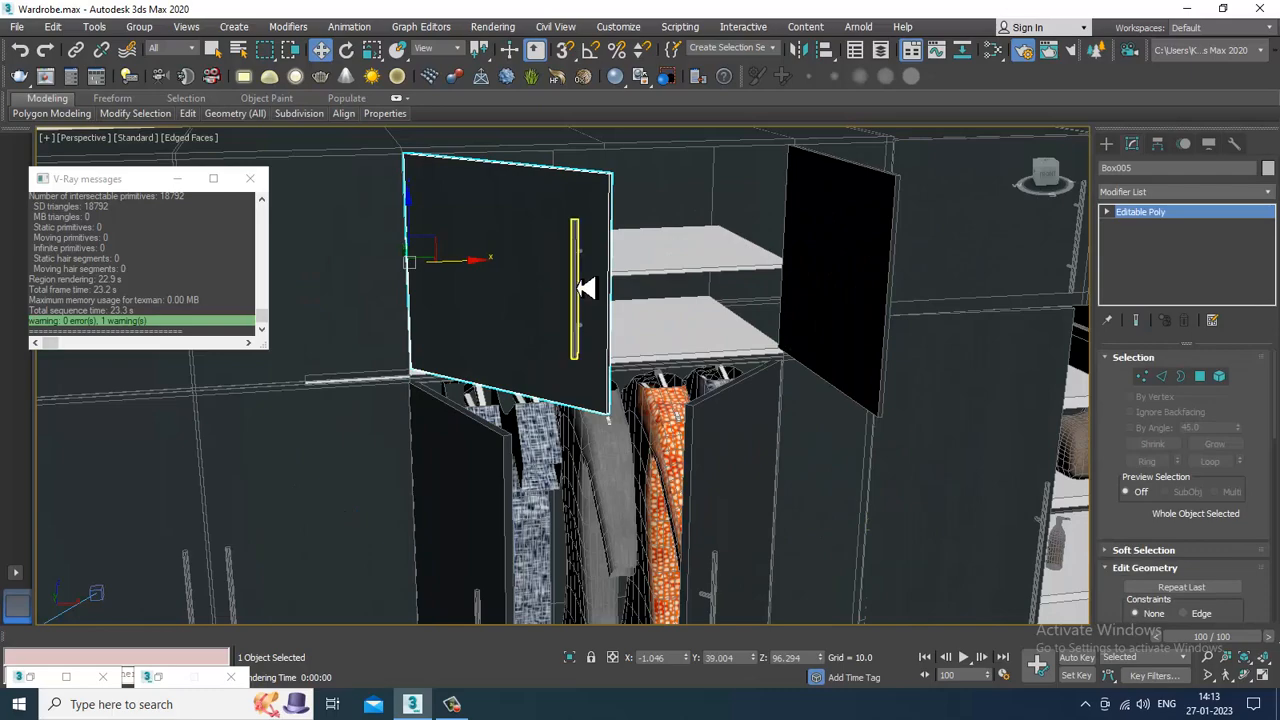
alt+middle_drag(896, 291, 923, 291)
click(917, 429)
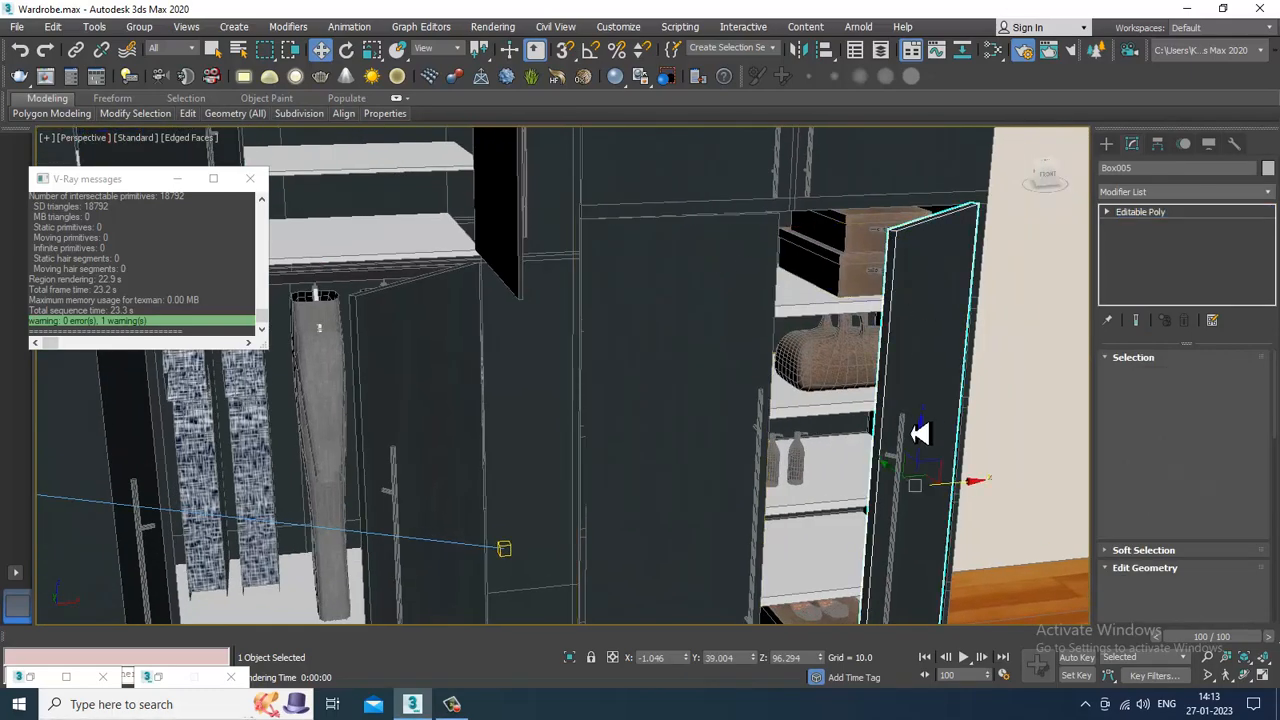
ctrl+click(911, 447)
alt+middle_drag(963, 420, 763, 411)
scroll(872, 412, up, 3)
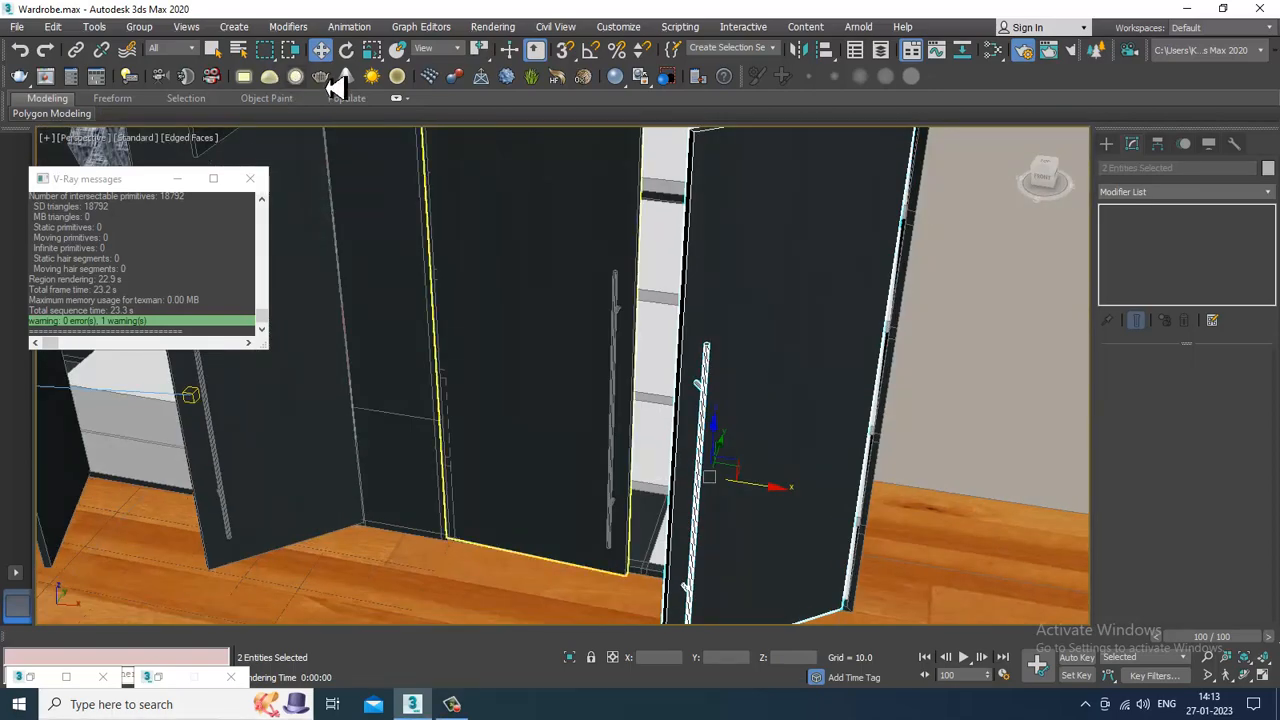
click(139, 26)
click(166, 52)
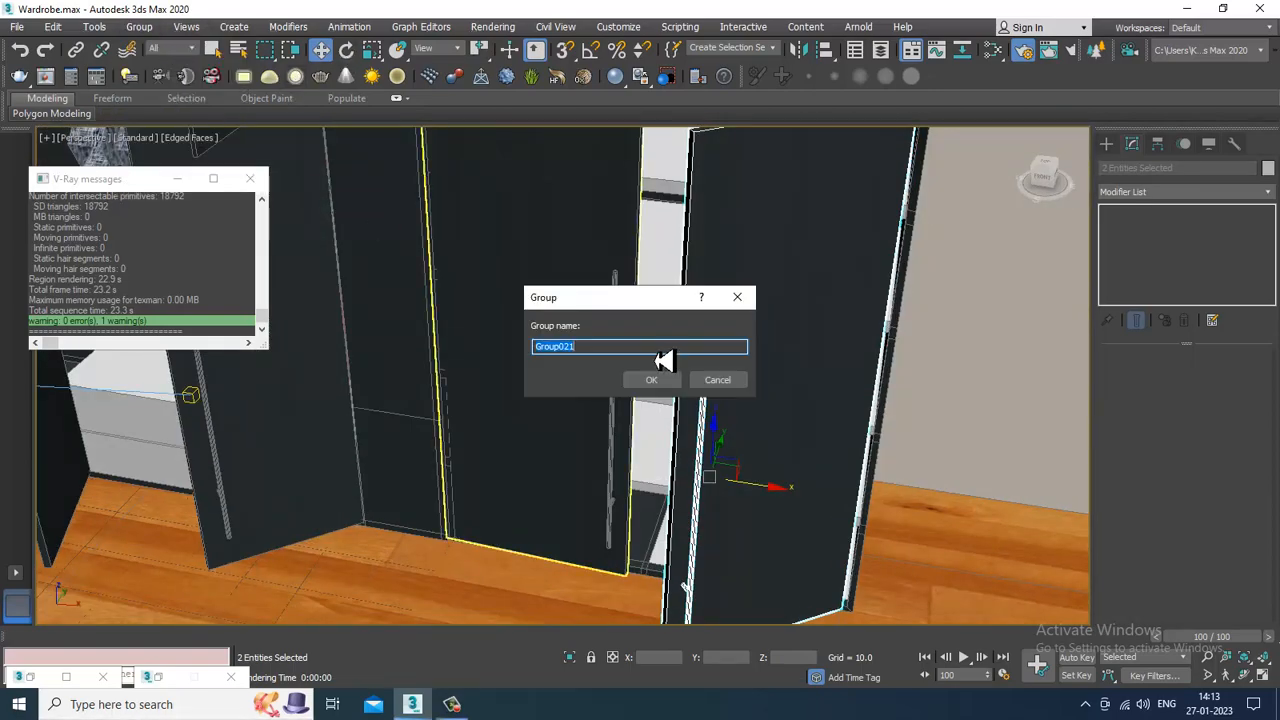
click(652, 381)
Move only the door group's pivot to its hinge corner in the Top view, at about X 135.5, Y 38.4.
alt+middle_drag(900, 329, 940, 345)
click(1158, 143)
click(1190, 255)
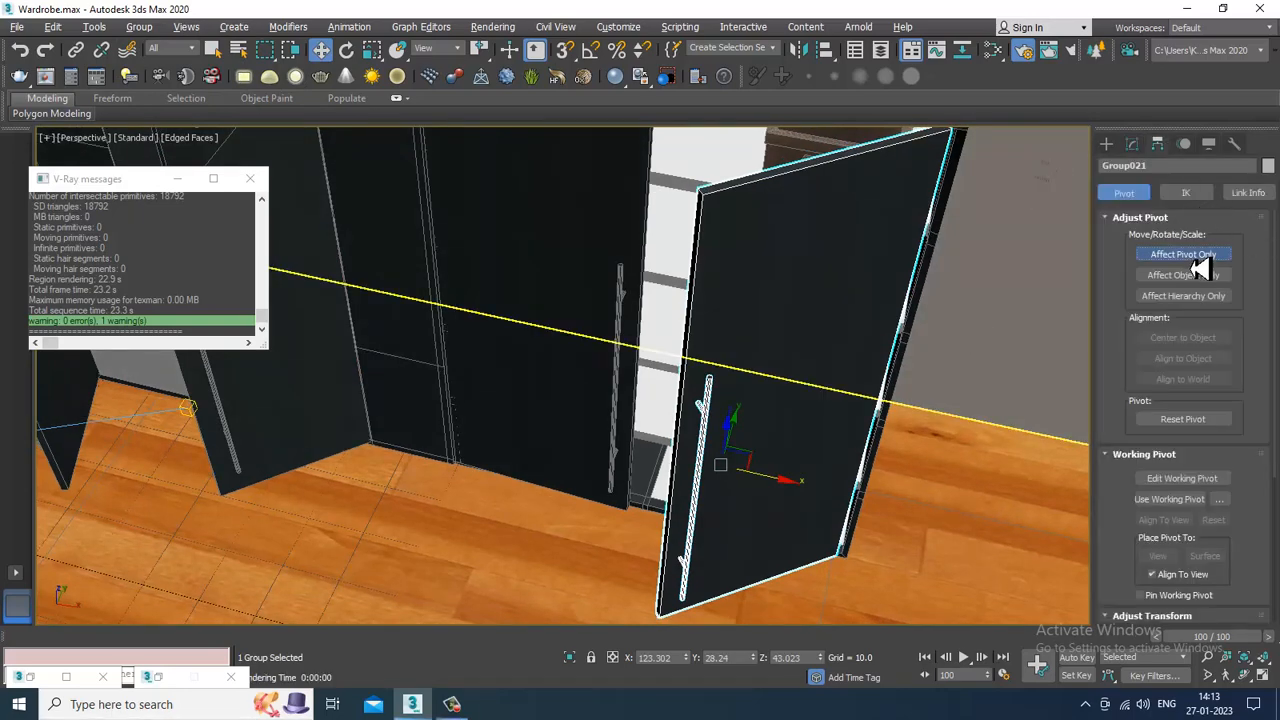
key(alt+w)
key(alt+w)
scroll(450, 328, up, 5)
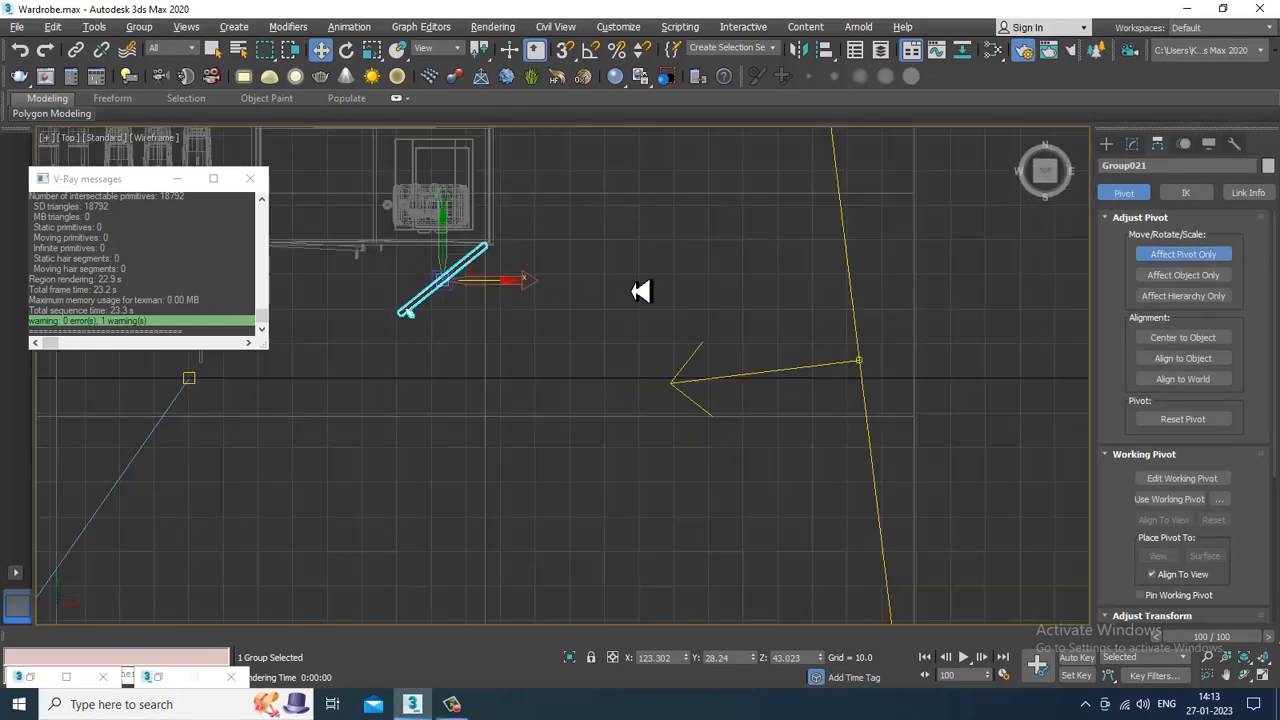
scroll(400, 352, up, 4)
drag(209, 563, 562, 285)
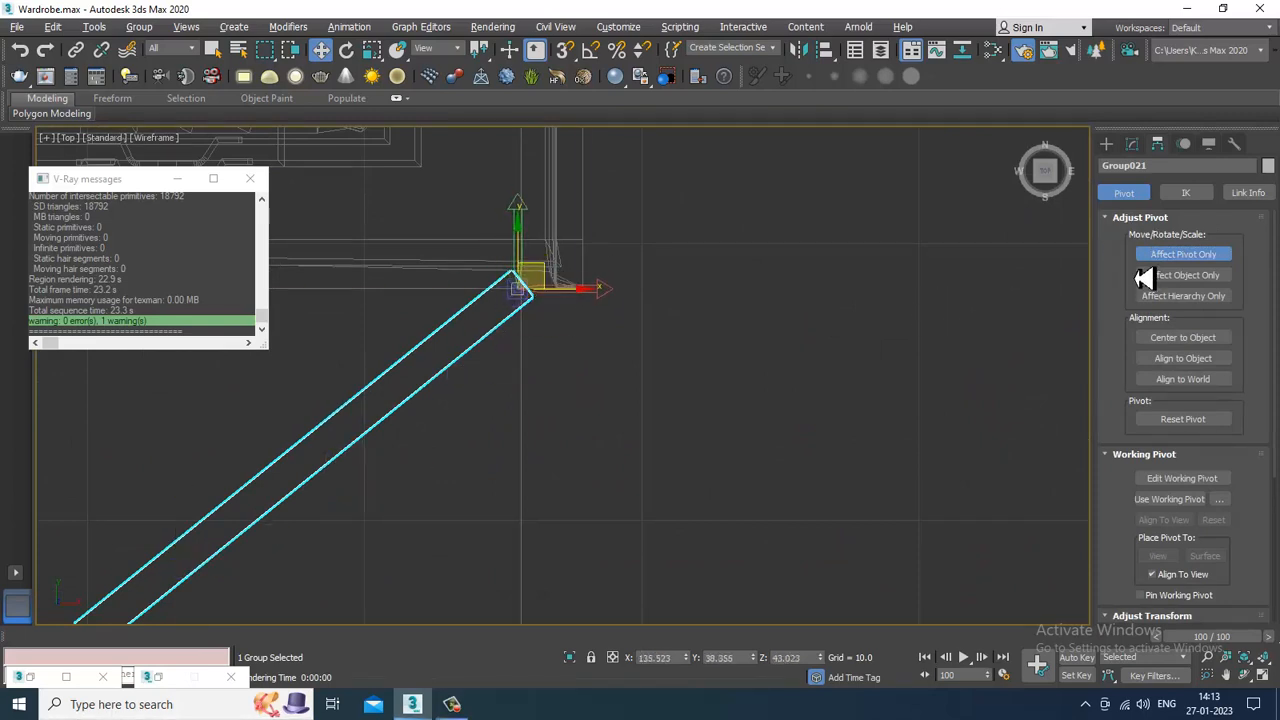
click(1165, 256)
click(1150, 255)
With pivot-only editing off, rotate the door group about 16 degrees around Z to open it wider.
key(e)
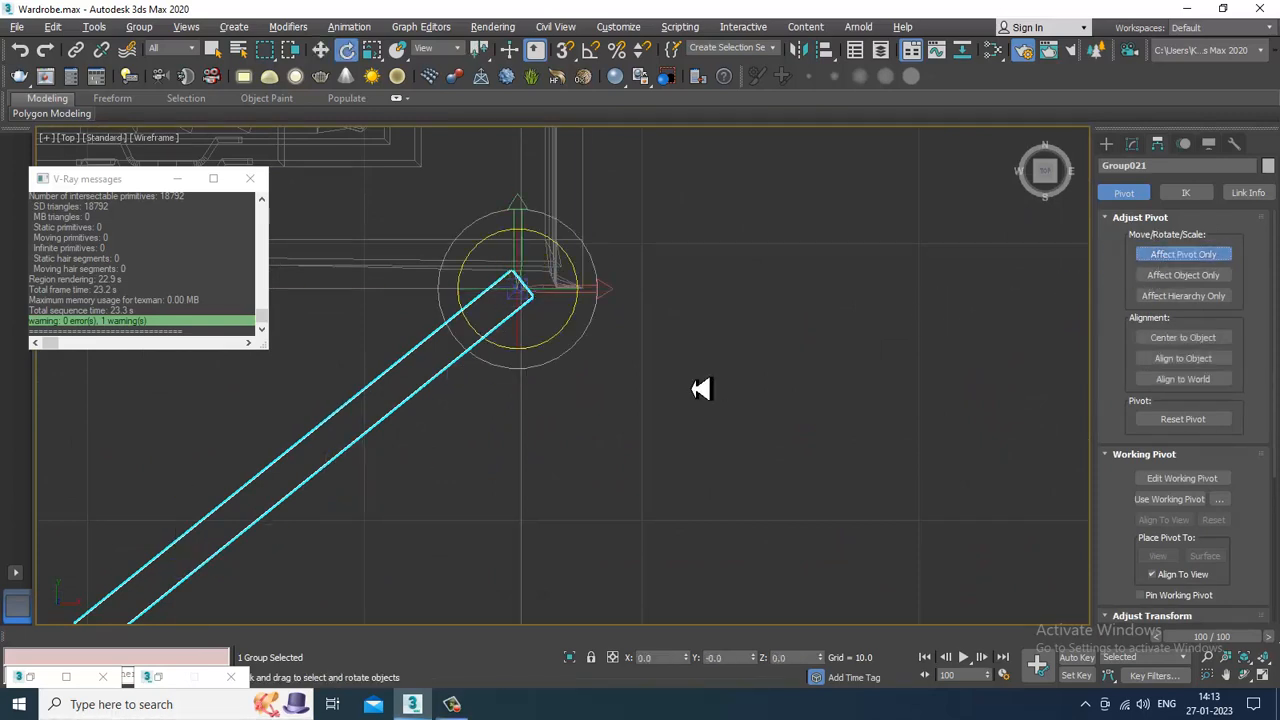
click(1190, 256)
drag(560, 371, 588, 374)
key(alt+w)
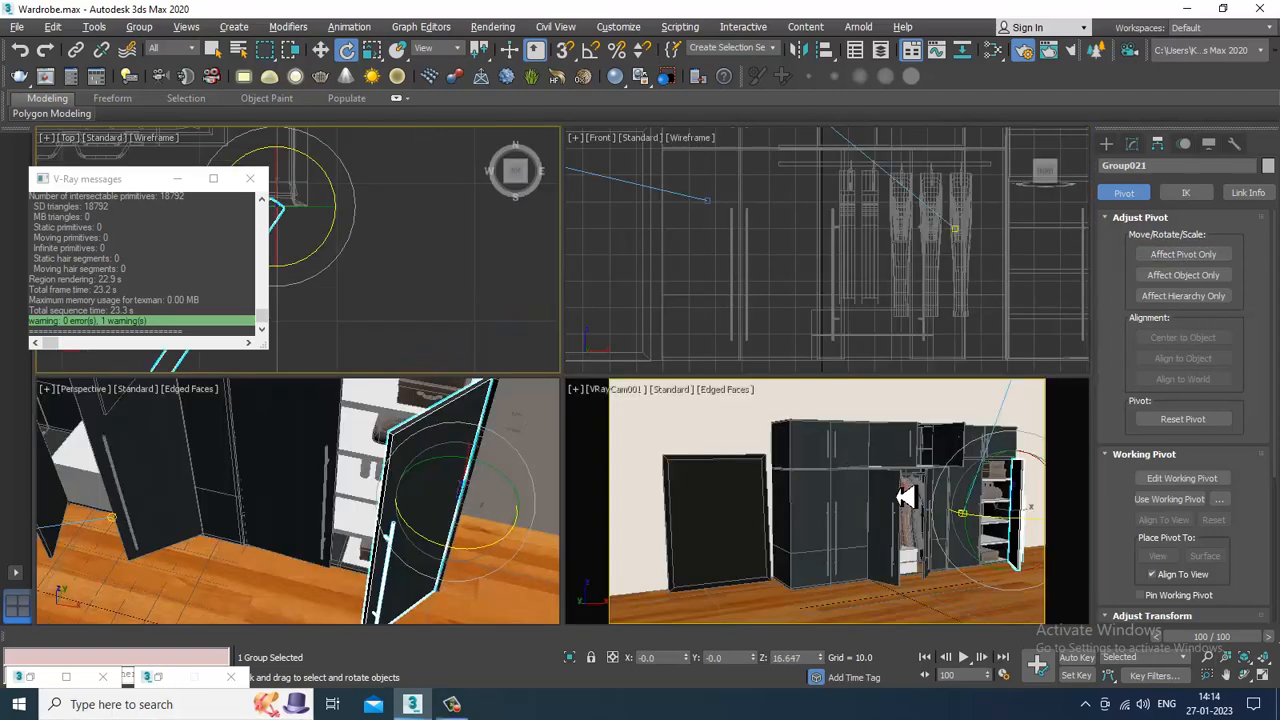
Rotate the shelf door group further open in the Perspective view, to about 20.2 degrees around Z.
scroll(450, 535, up, 3)
key(alt+w)
scroll(614, 434, down, 1)
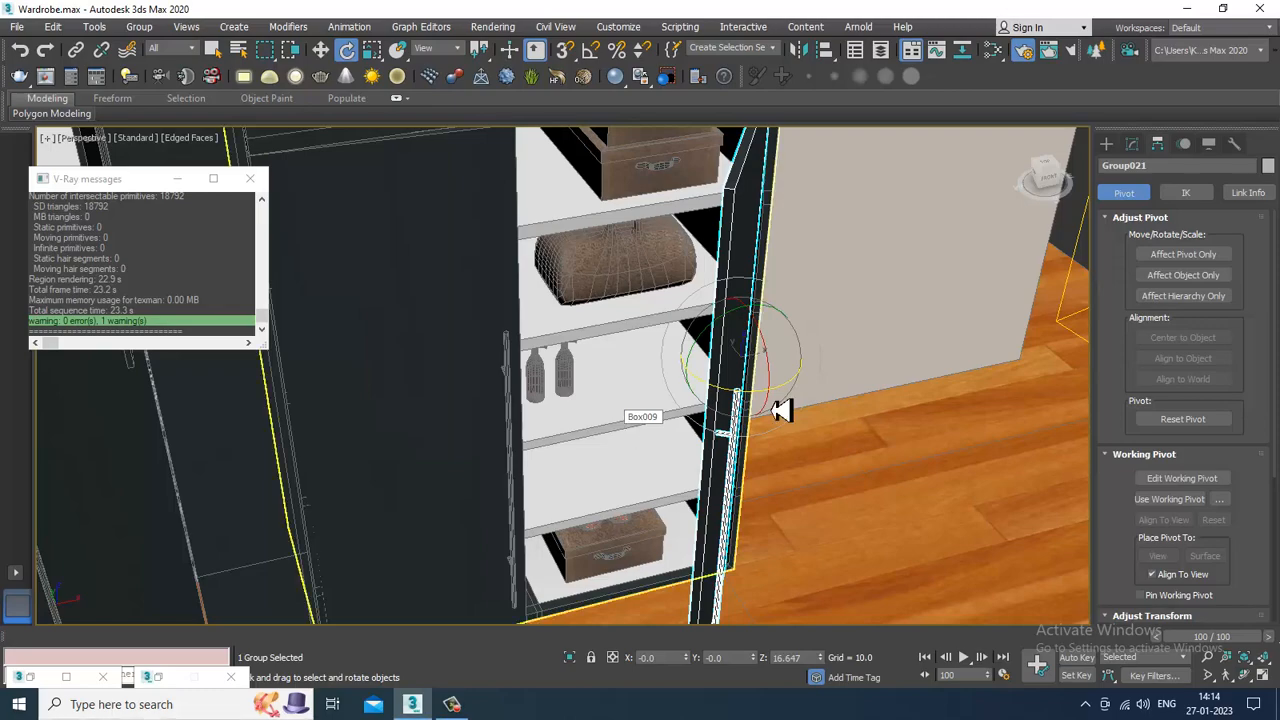
drag(777, 409, 824, 345)
scroll(800, 340, down, 8)
key(alt+w)
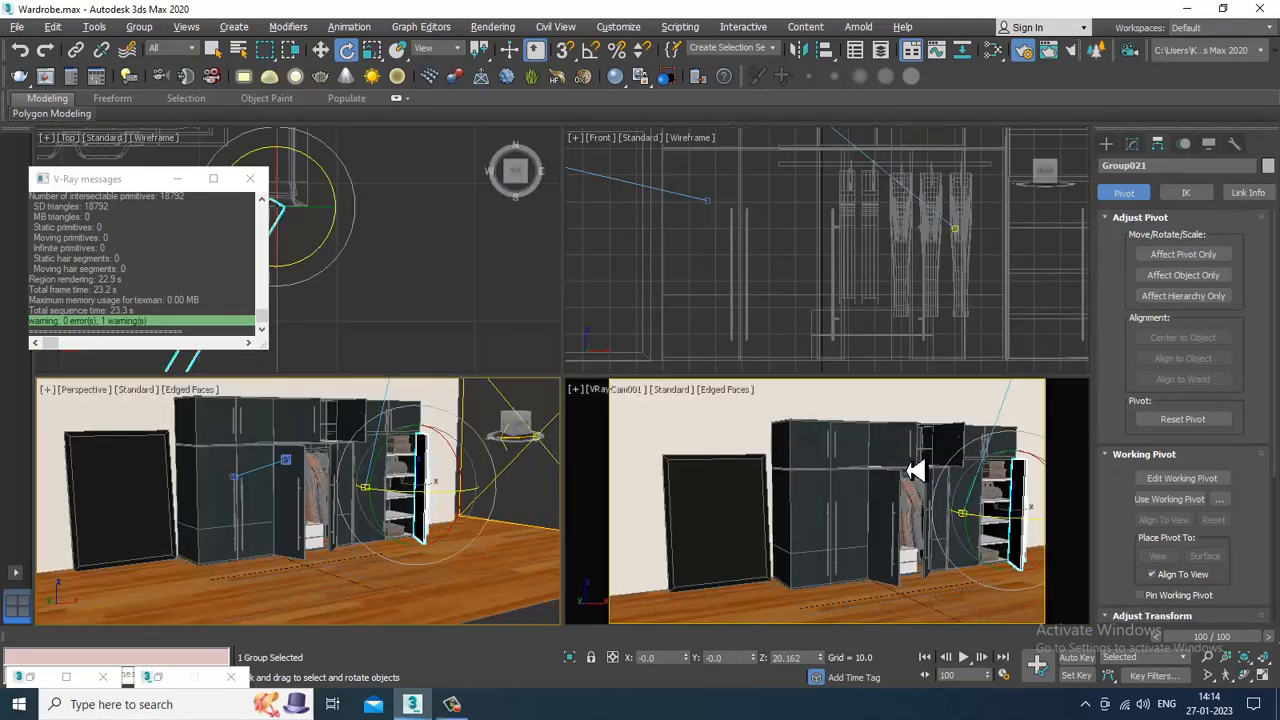
Maximize the VRayCam001 view and start a V-Ray render of it.
click(944, 412)
key(alt+w)
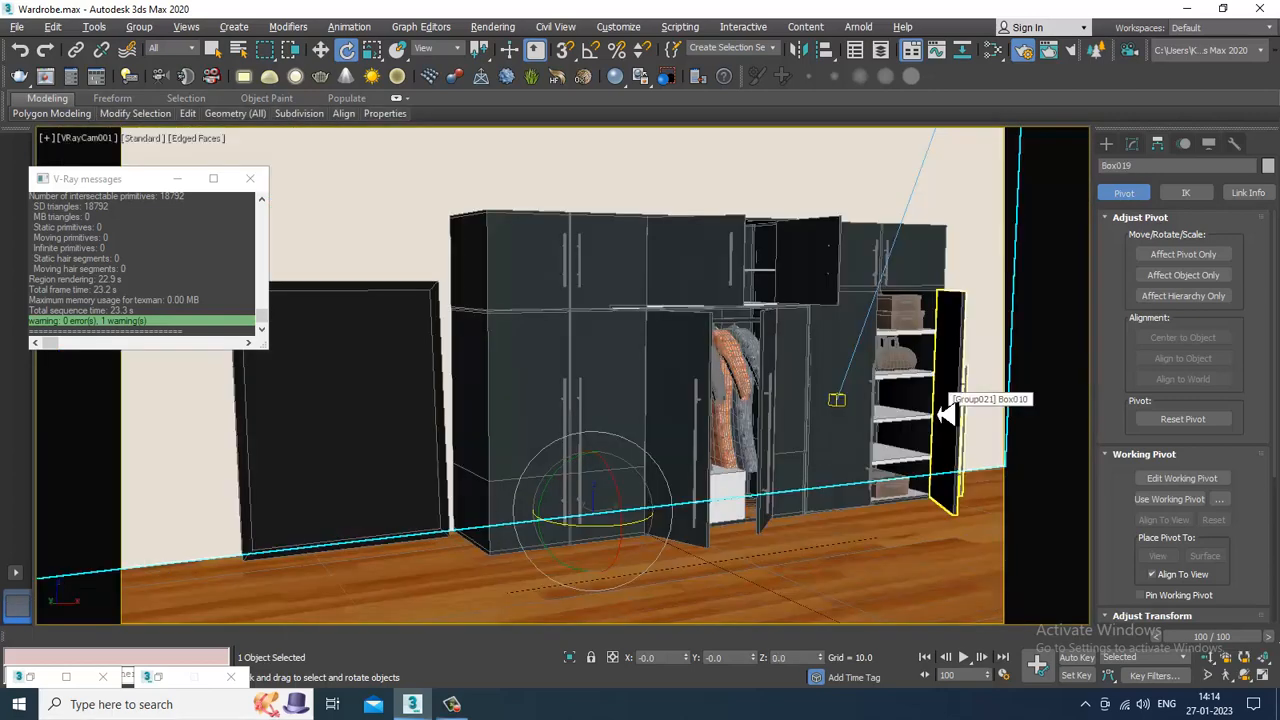
key(shift+q)
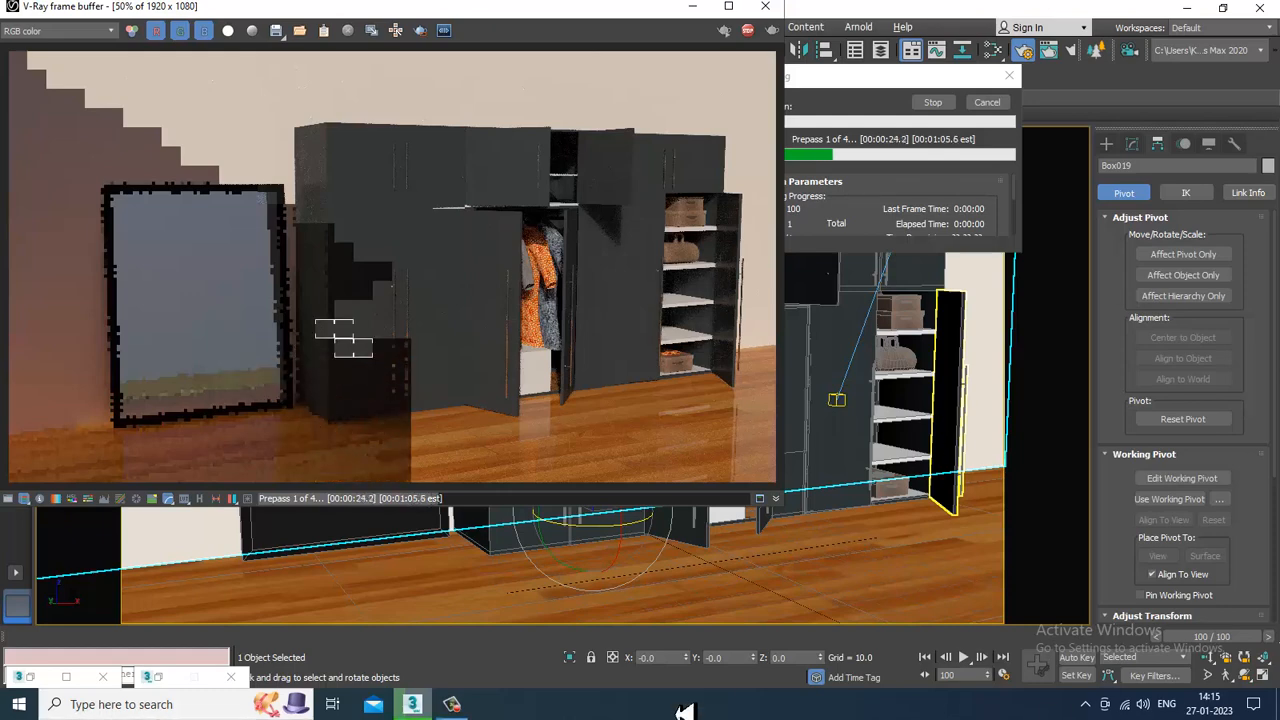
click(452, 704)
click(452, 704)
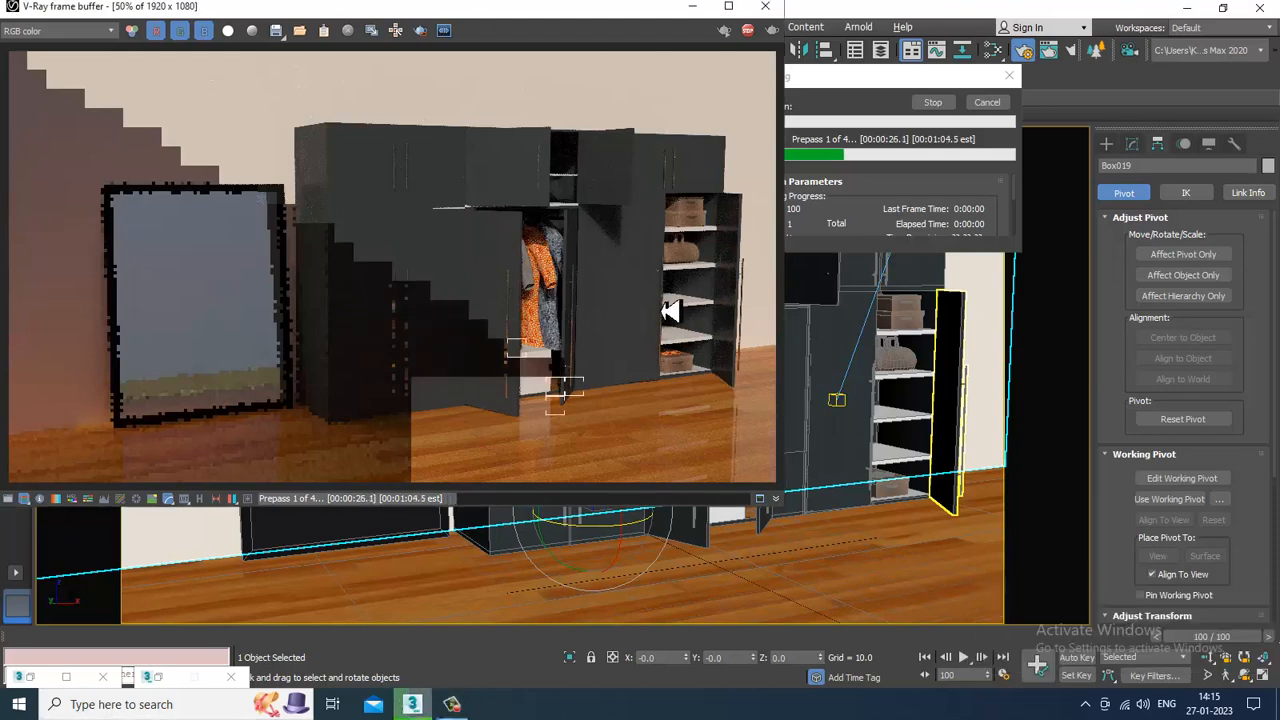